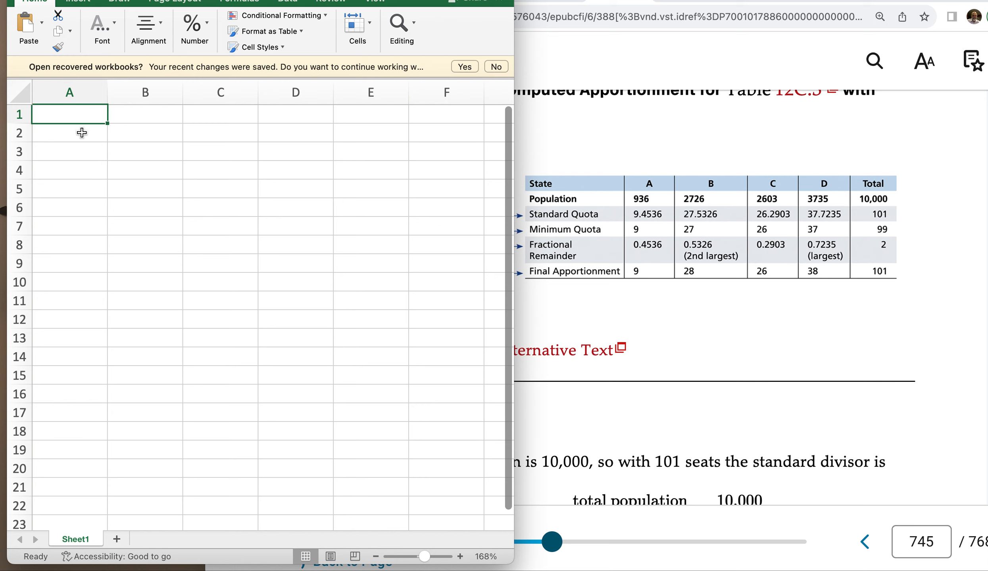
# - Enter the row labels Population in cell A2 and Standard Quota in cell A3
pyautogui.click(82, 135)
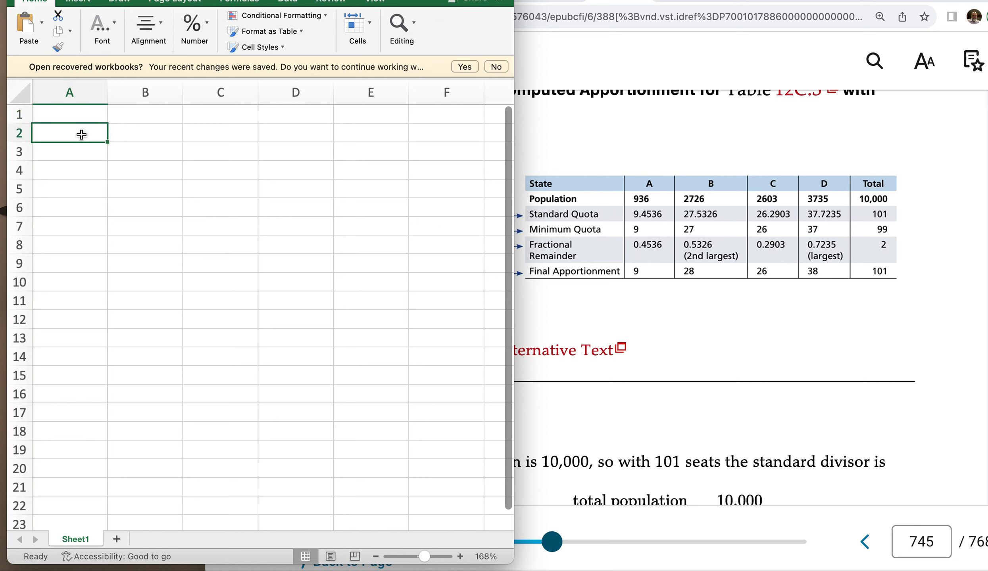
pyautogui.write('Popula')
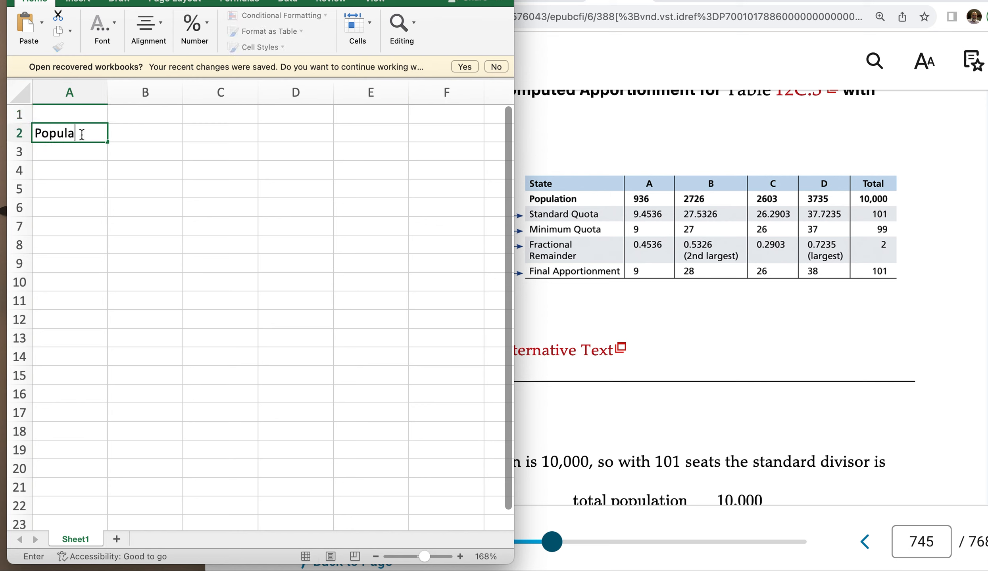
pyautogui.write('tion')
pyautogui.click(72, 154)
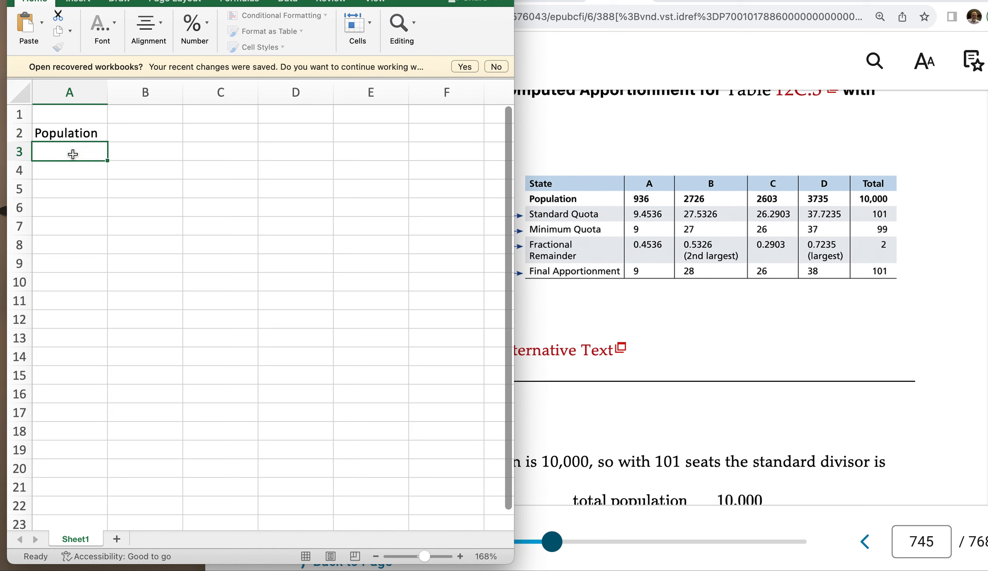
pyautogui.write('St')
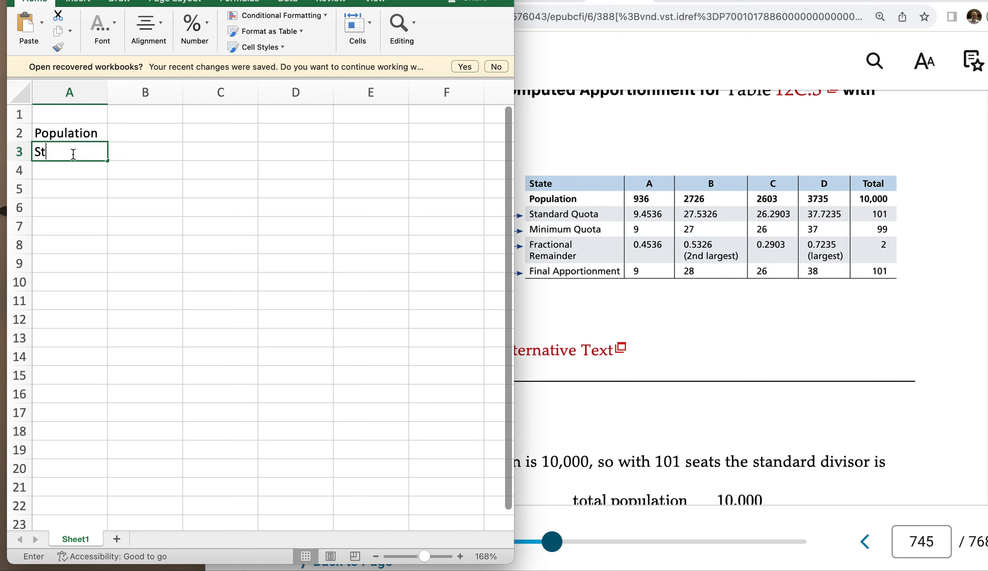
pyautogui.write('andard ')
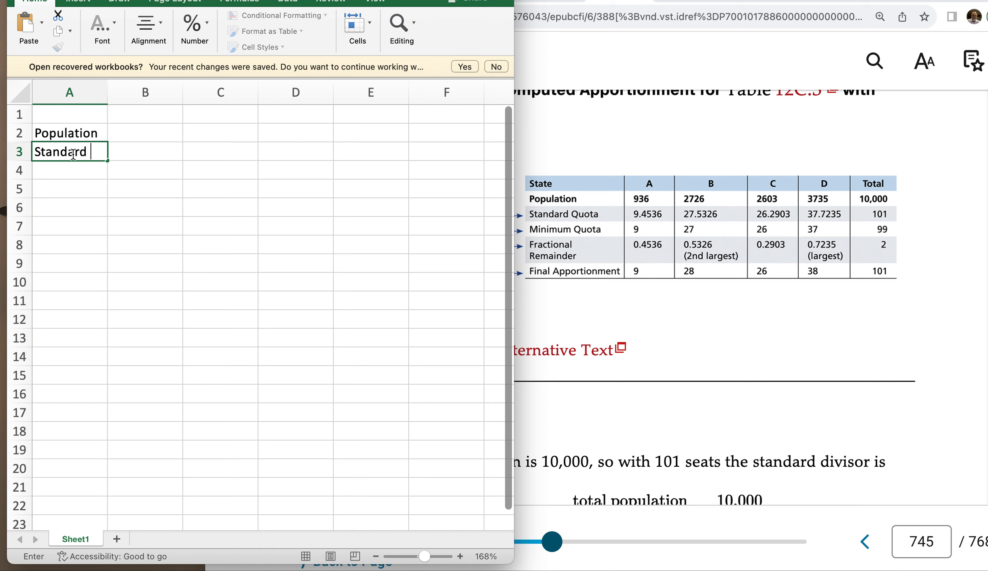
pyautogui.write('Quota')
pyautogui.press('Return')
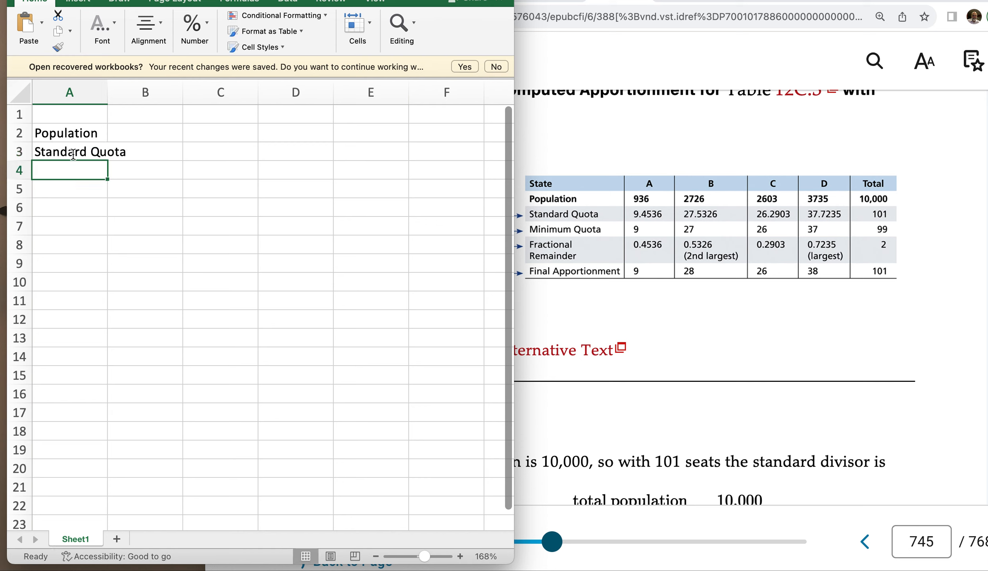
# - Enter the row labels Min Quota, Frac Remain and Final Apport in cells A4 to A6
pyautogui.write('Min ')
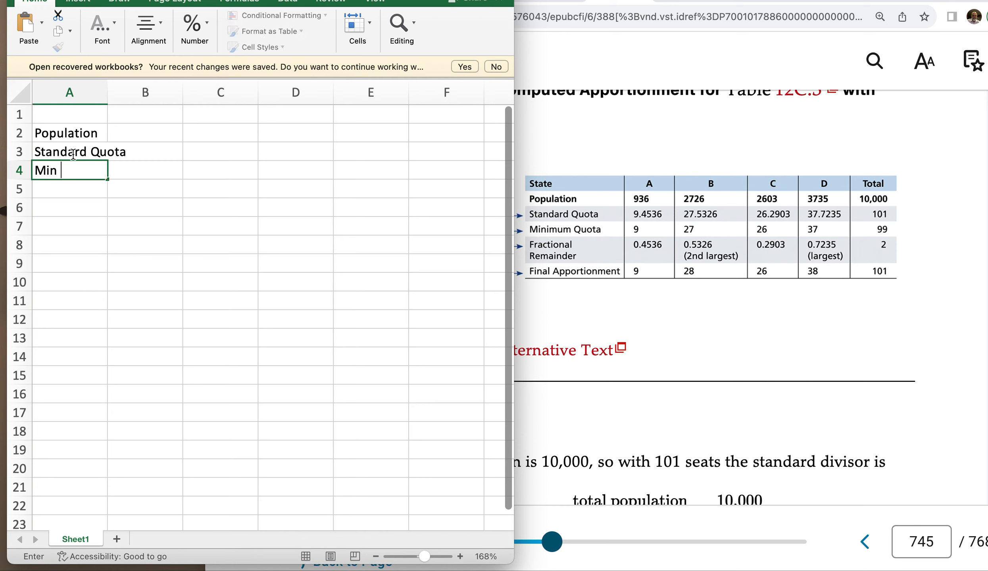
pyautogui.write('Quota')
pyautogui.click(56, 191)
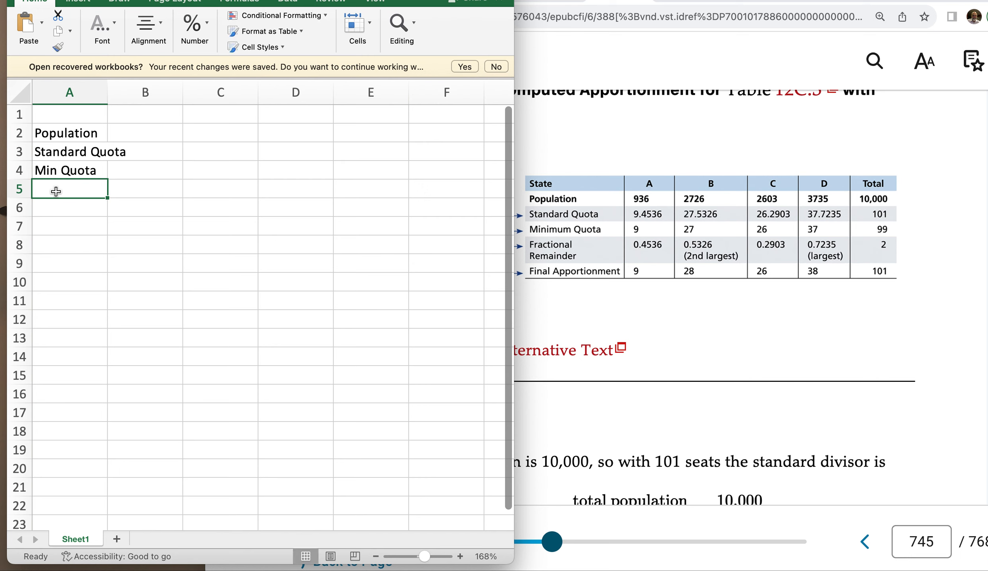
pyautogui.write('Fr')
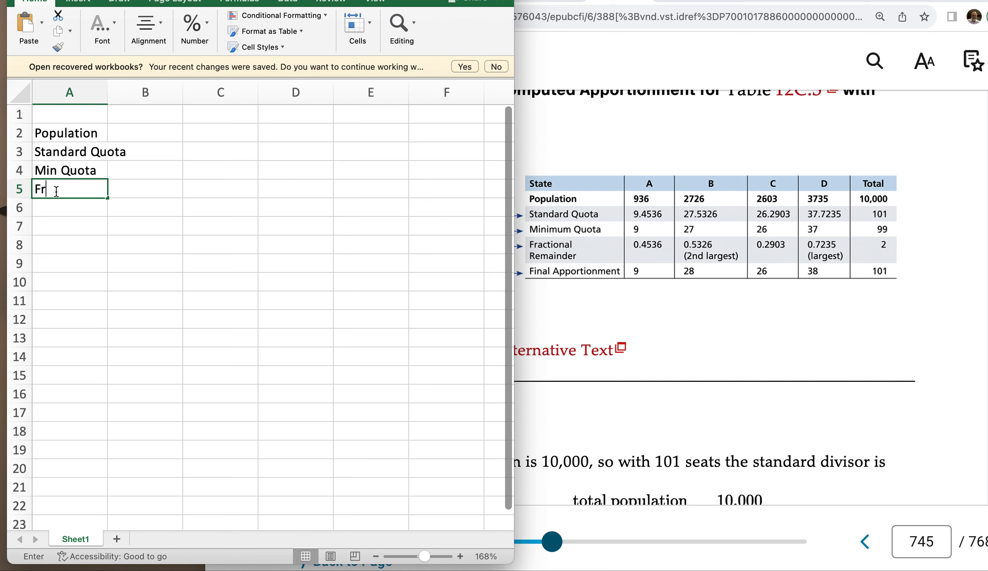
pyautogui.write('ac Remain')
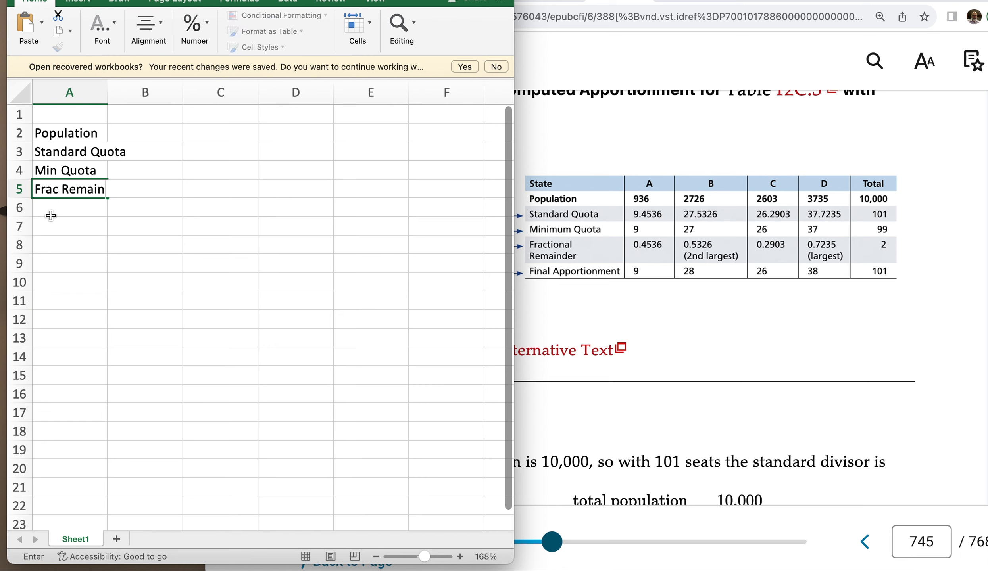
pyautogui.click(55, 212)
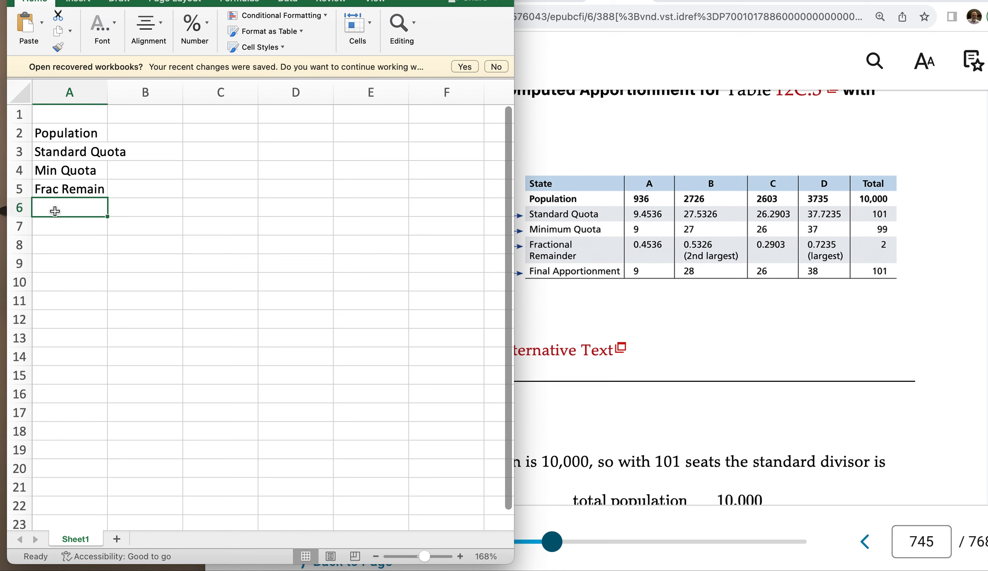
pyautogui.write('Fin')
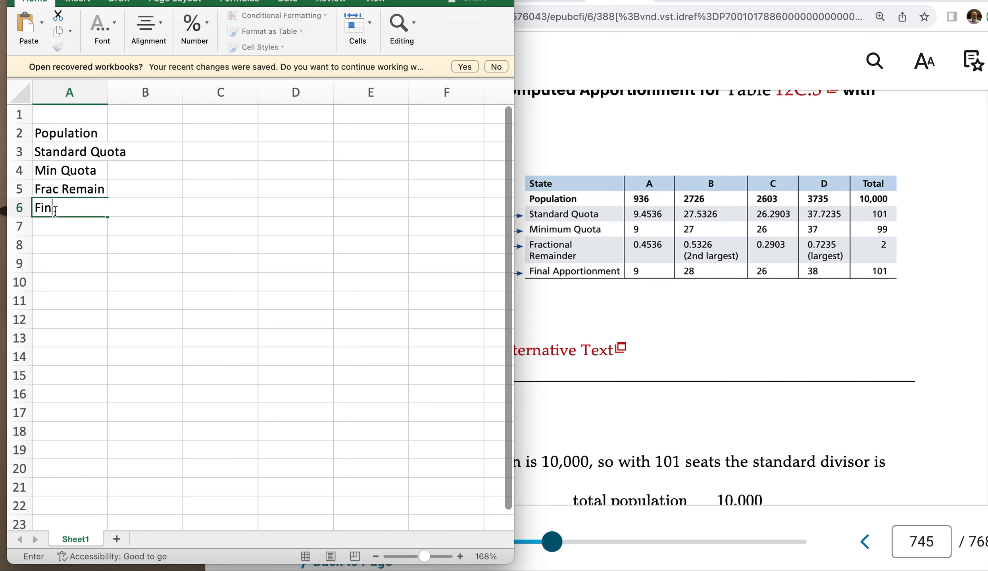
pyautogui.write('al Apporti')
pyautogui.press('BackSpace')
pyautogui.click(155, 115)
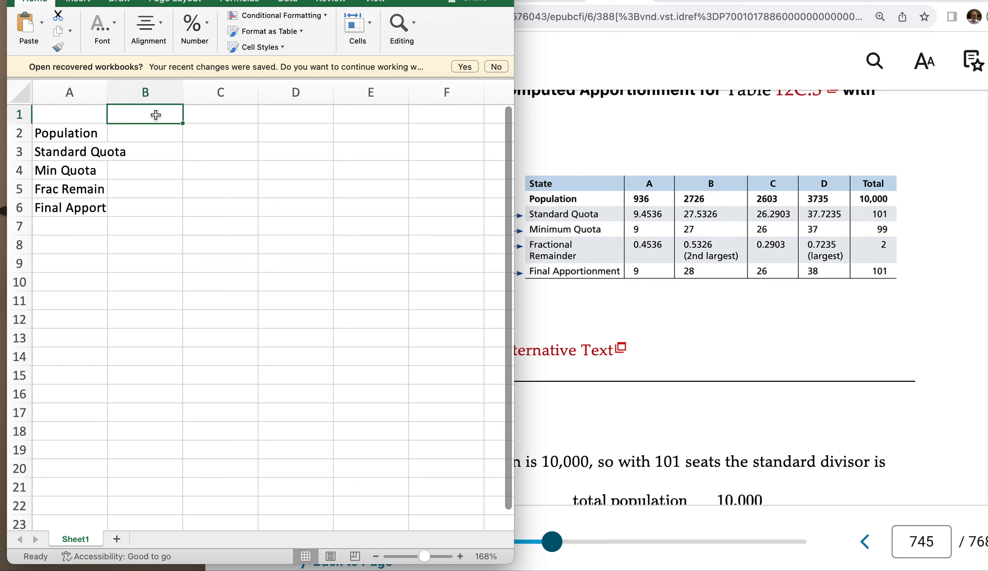
pyautogui.write('a')
pyautogui.press('BackSpace')
pyautogui.press('Tab')
pyautogui.write('A')
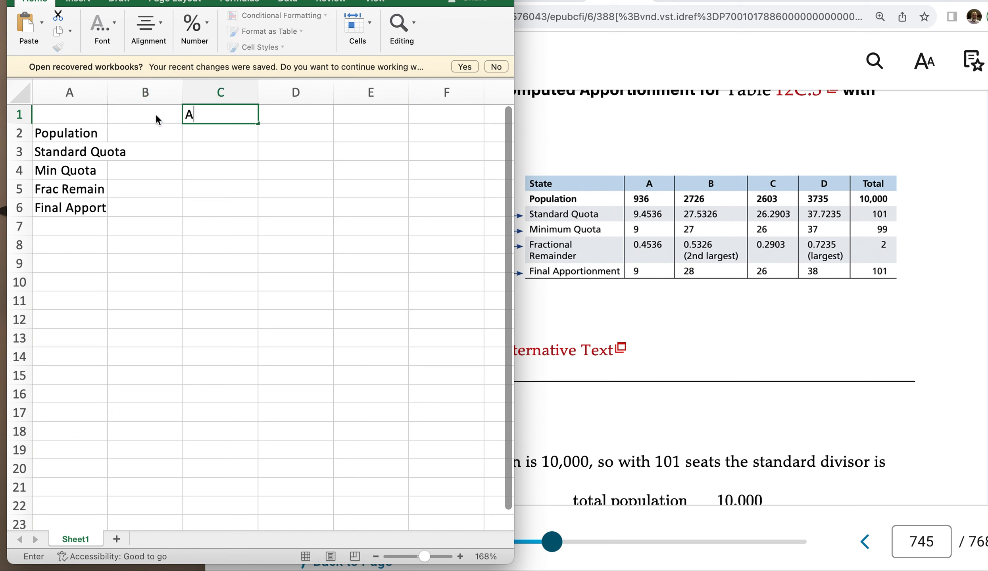
# - Enter the column headings State A, State B, State C, State D and Totals in cells B1 to F1
pyautogui.click(156, 115)
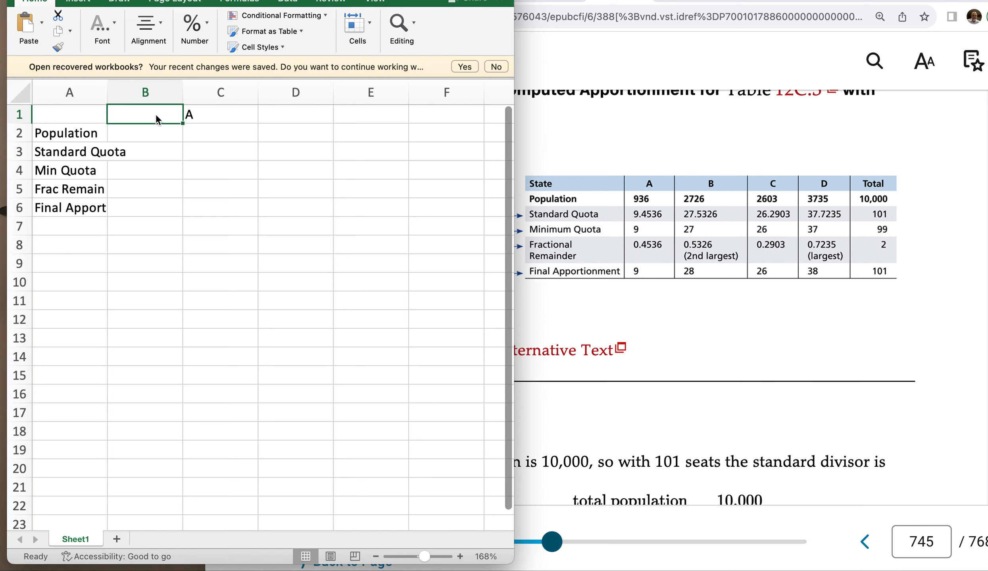
pyautogui.write('State A')
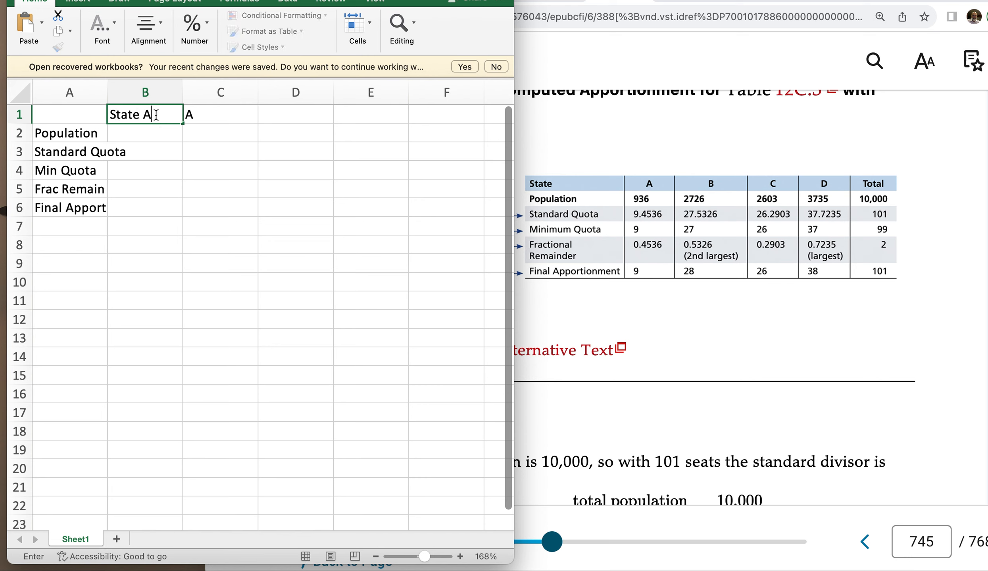
pyautogui.press('Tab')
pyautogui.write('Stat')
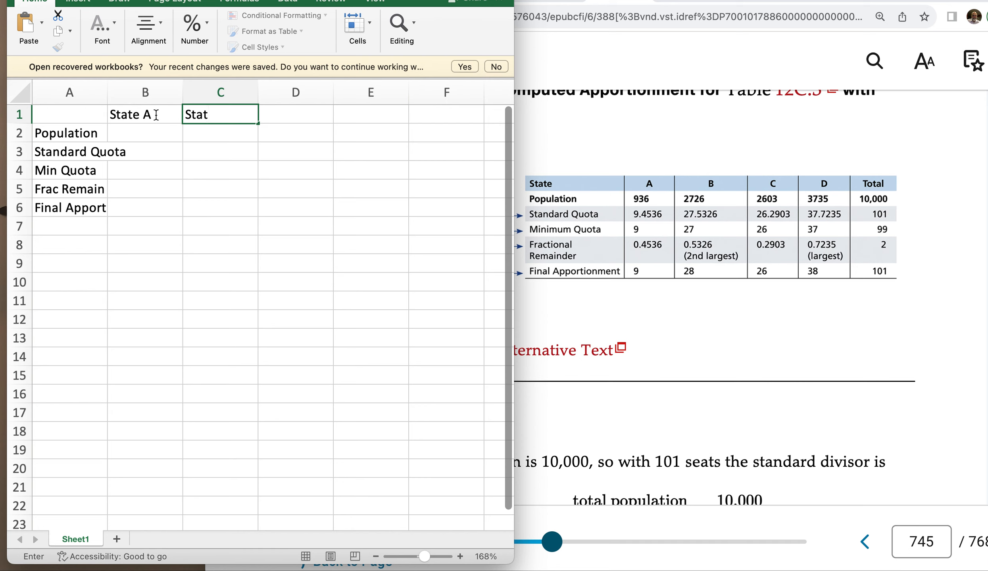
pyautogui.write('e B')
pyautogui.press('Tab')
pyautogui.write('State C')
pyautogui.press('Tab')
pyautogui.write('State D')
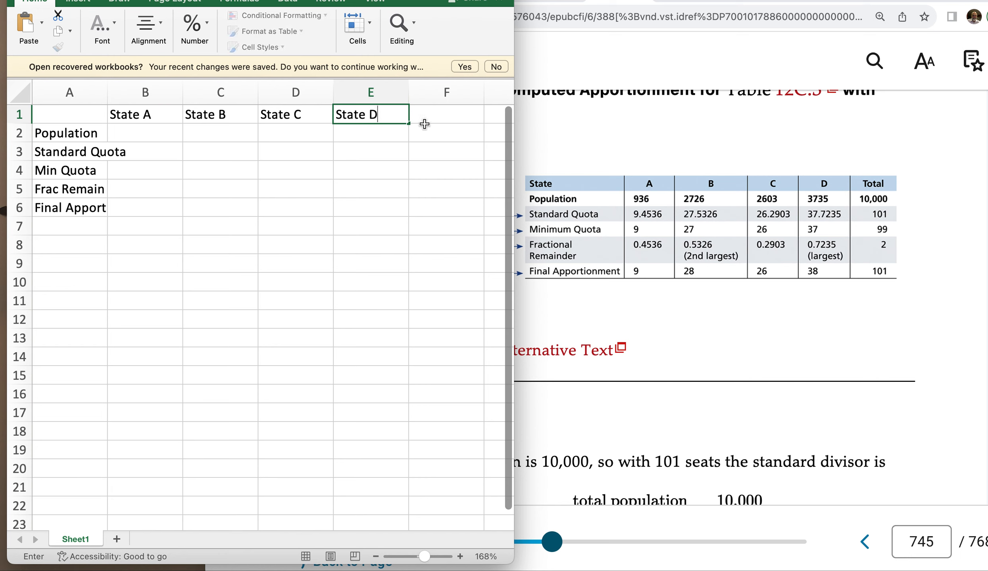
pyautogui.click(452, 119)
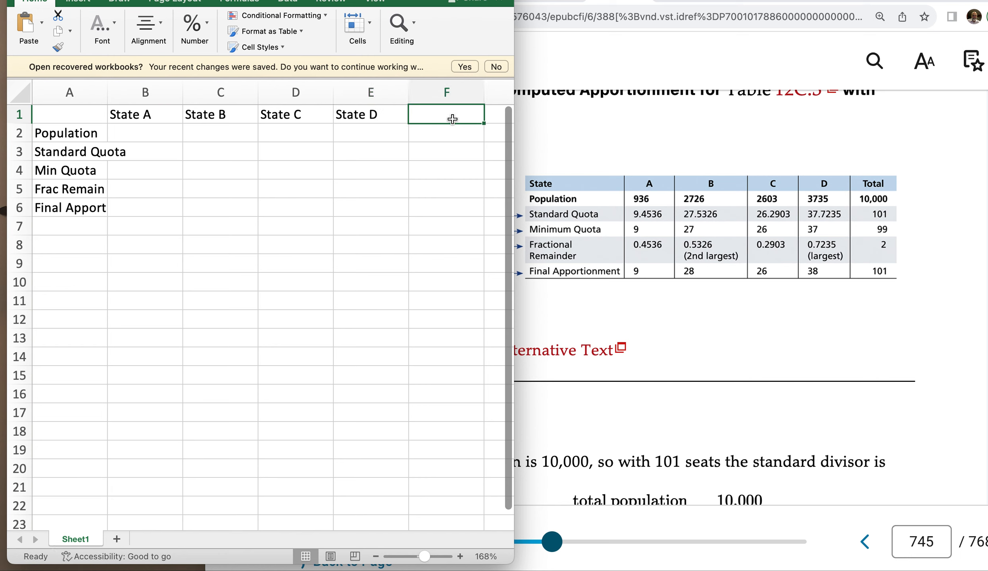
pyautogui.write('Totals')
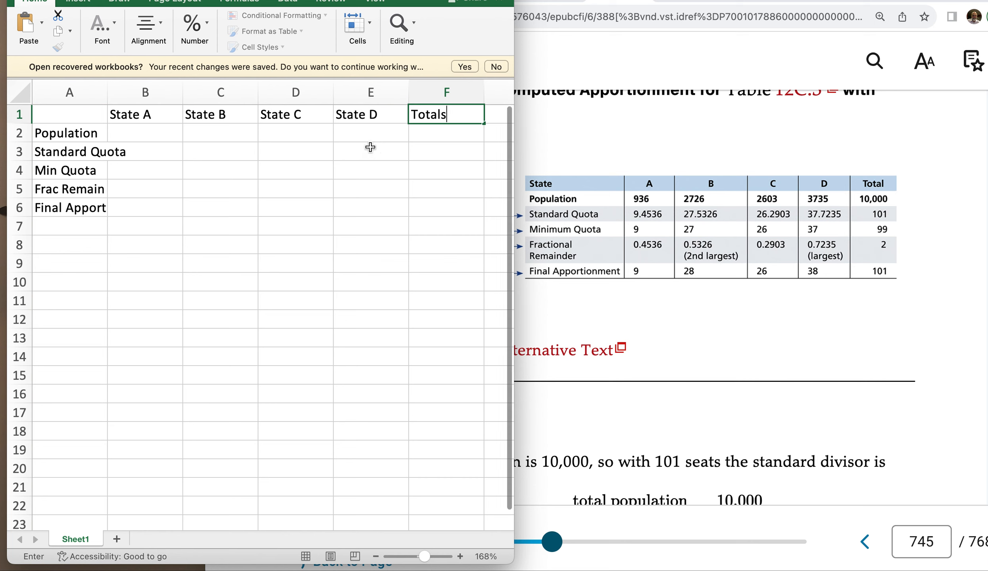
# - Fill the Population row with 936, 2726, 2603 and 3735 for States A to D in cells B2 to E2
pyautogui.click(149, 137)
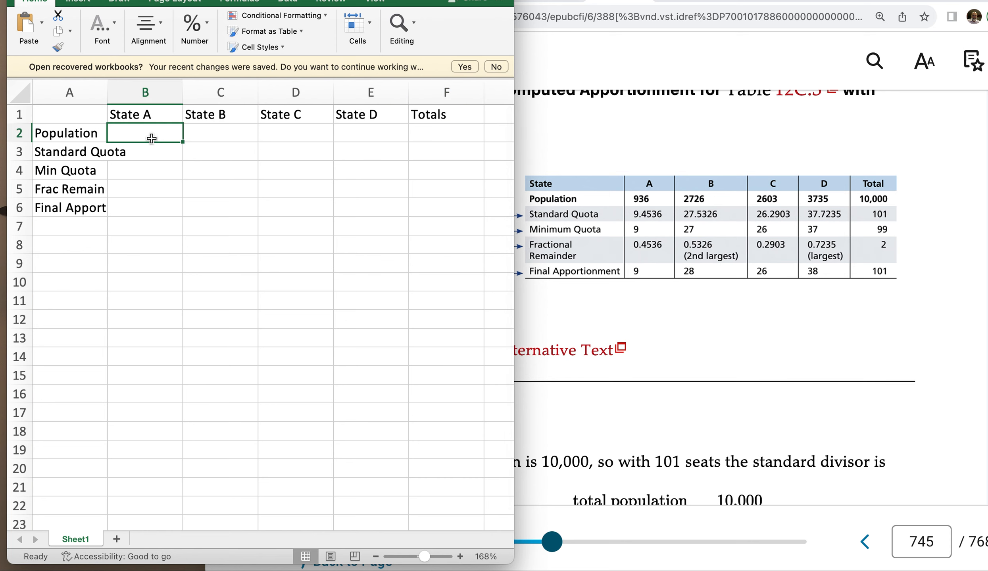
pyautogui.write('936')
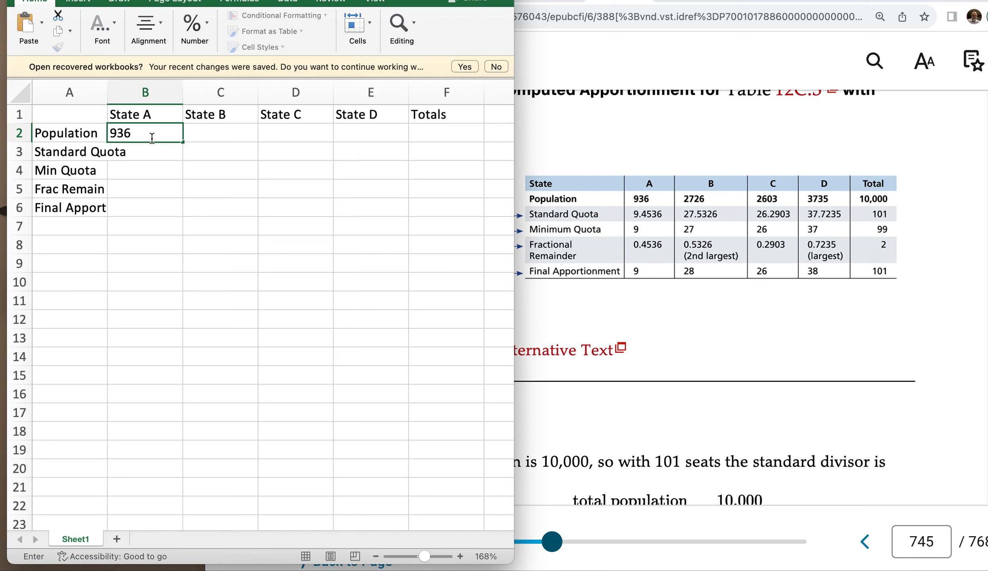
pyautogui.press('Tab')
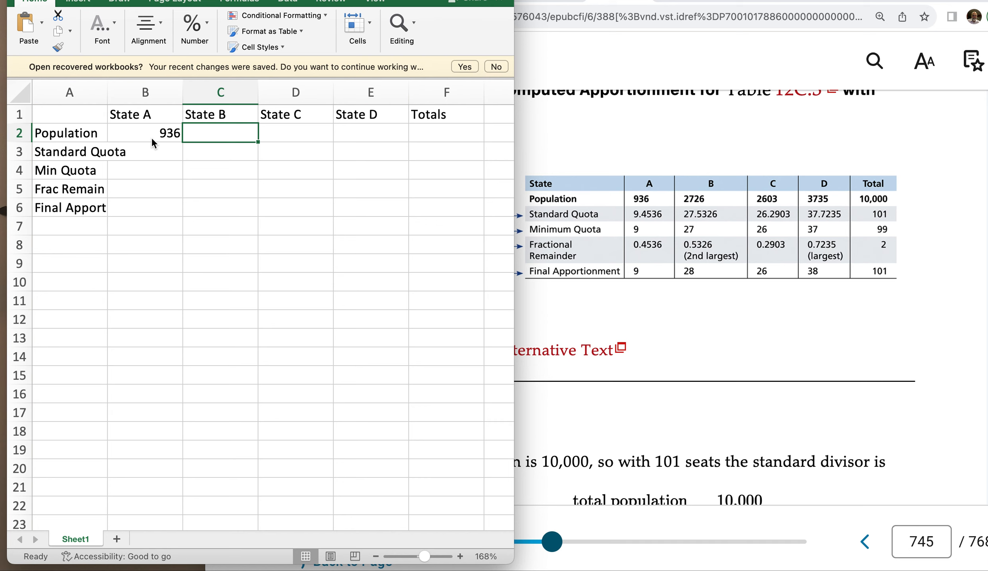
pyautogui.write('2726')
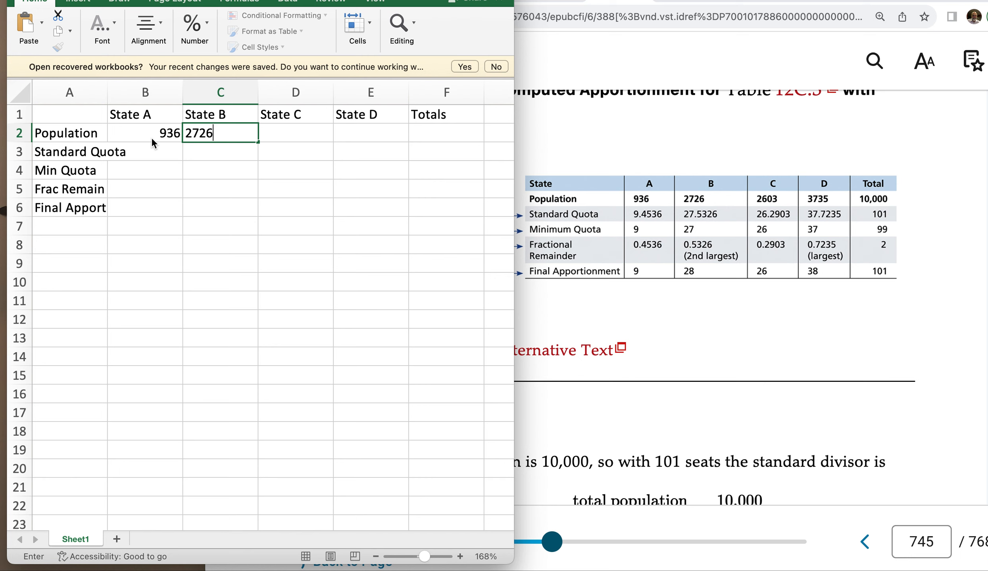
pyautogui.press('Tab')
pyautogui.write('26')
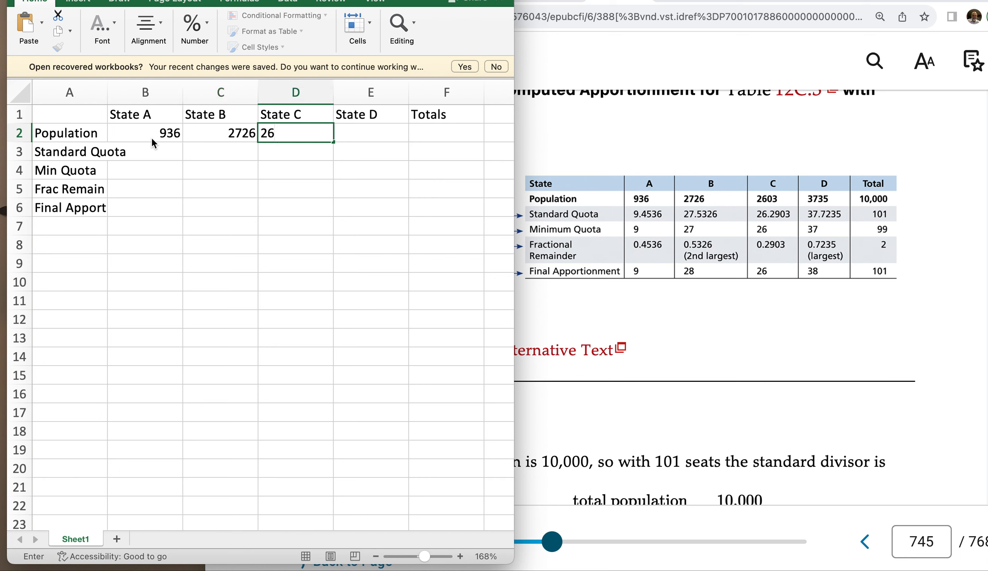
pyautogui.write('03')
pyautogui.press('Tab')
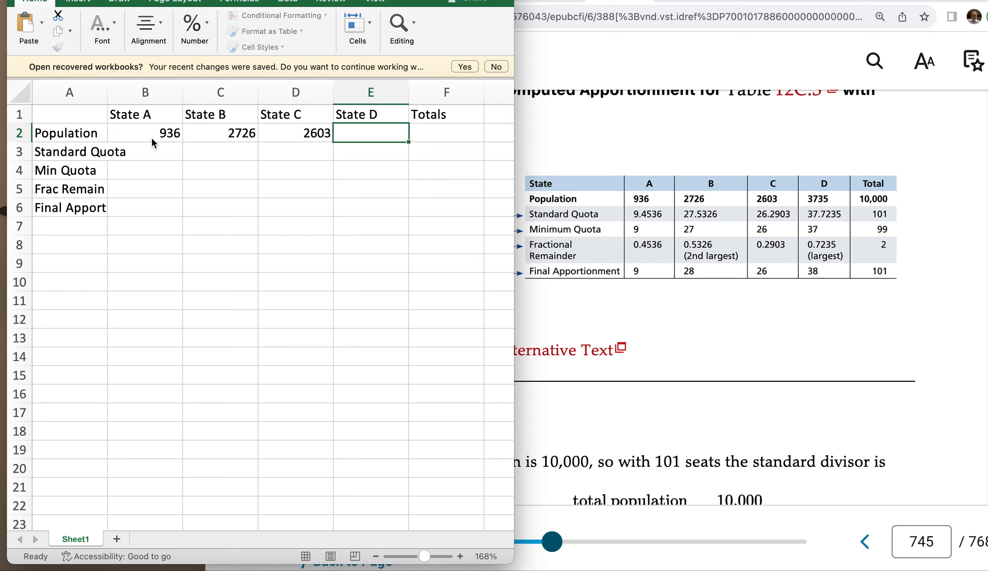
pyautogui.write('37')
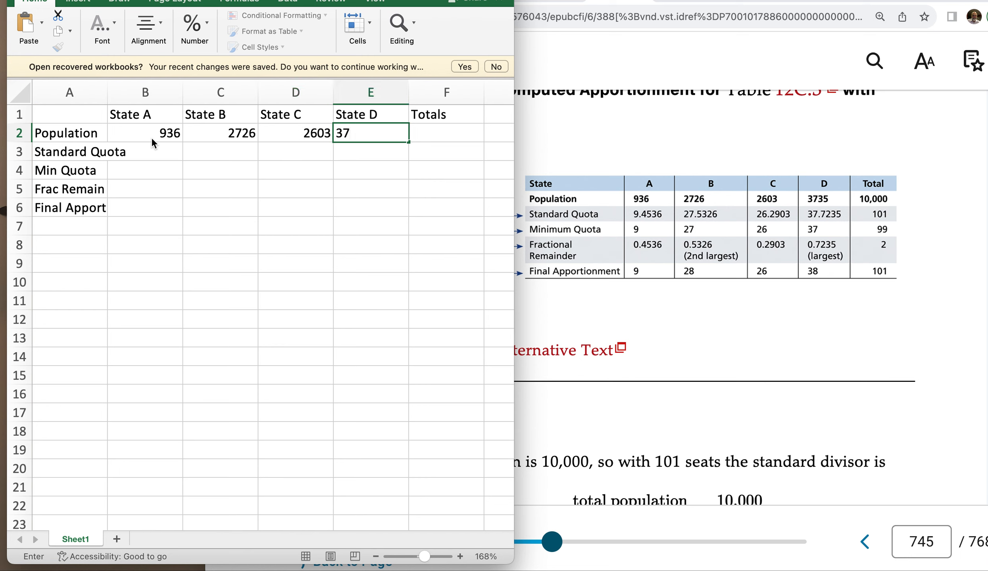
pyautogui.write('35')
# - Total the four state populations in cell F2 with the formula =B2+C2+D2+E2
pyautogui.click(458, 132)
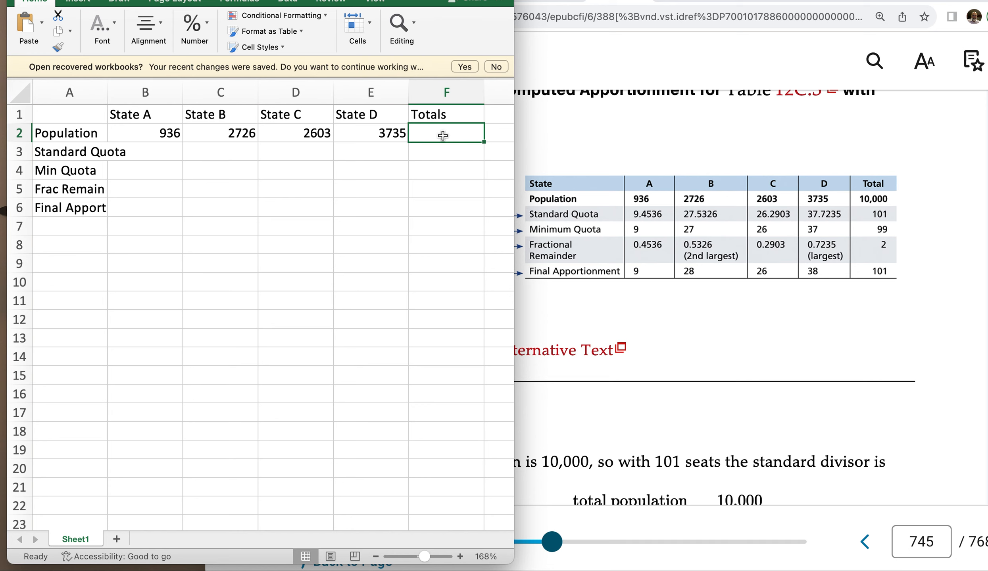
pyautogui.write('=')
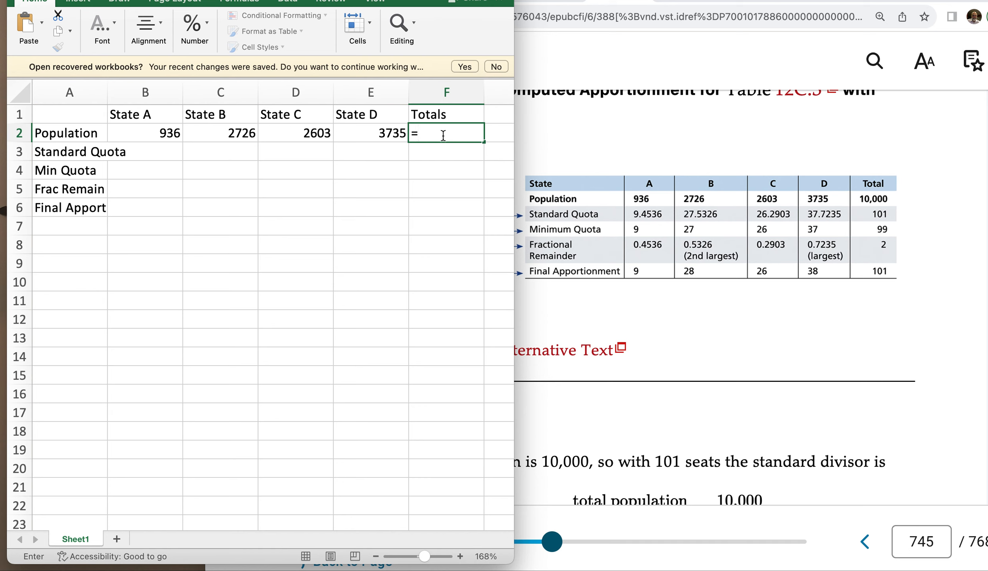
pyautogui.click(167, 134)
pyautogui.click(224, 134)
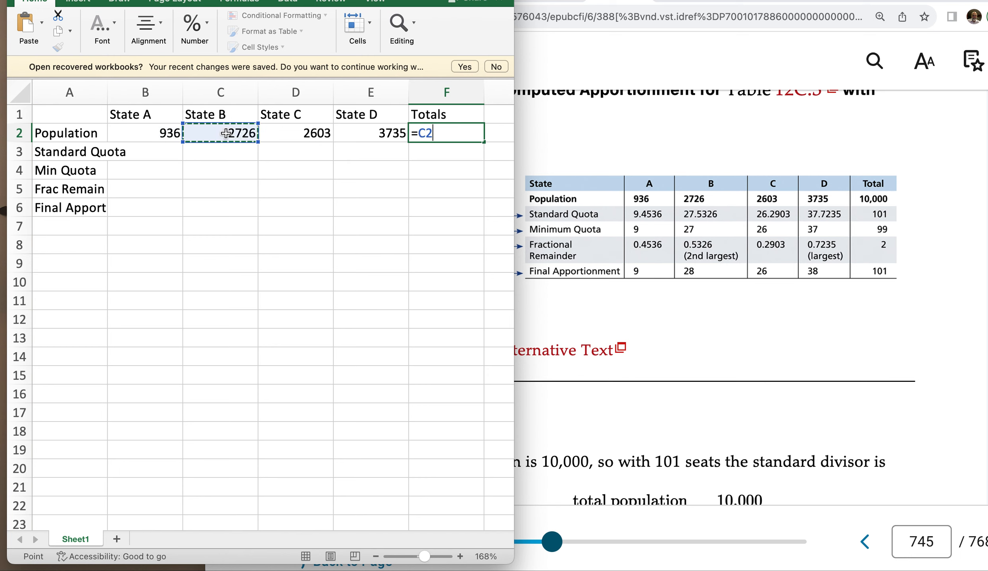
pyautogui.click(163, 134)
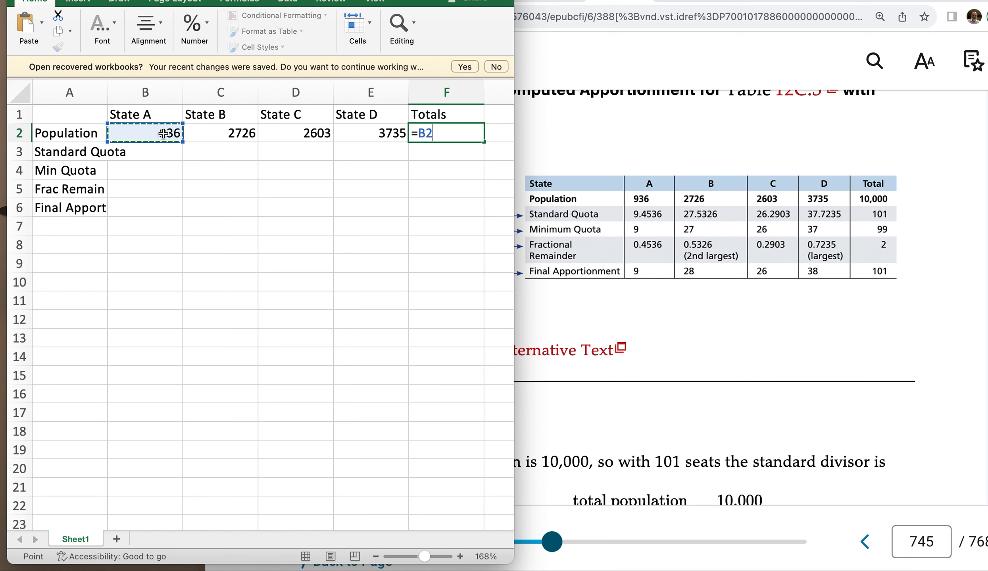
pyautogui.write('+')
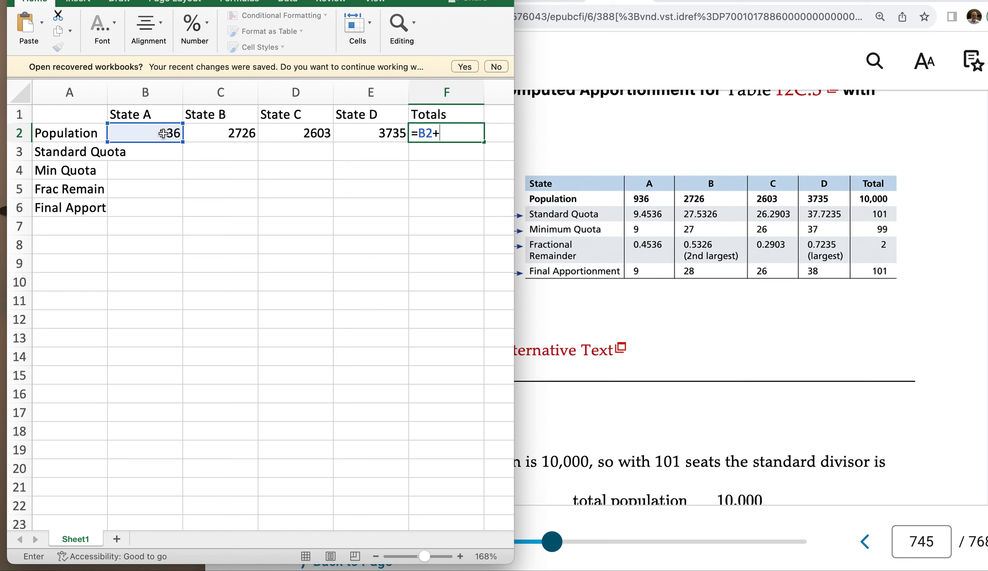
pyautogui.click(229, 133)
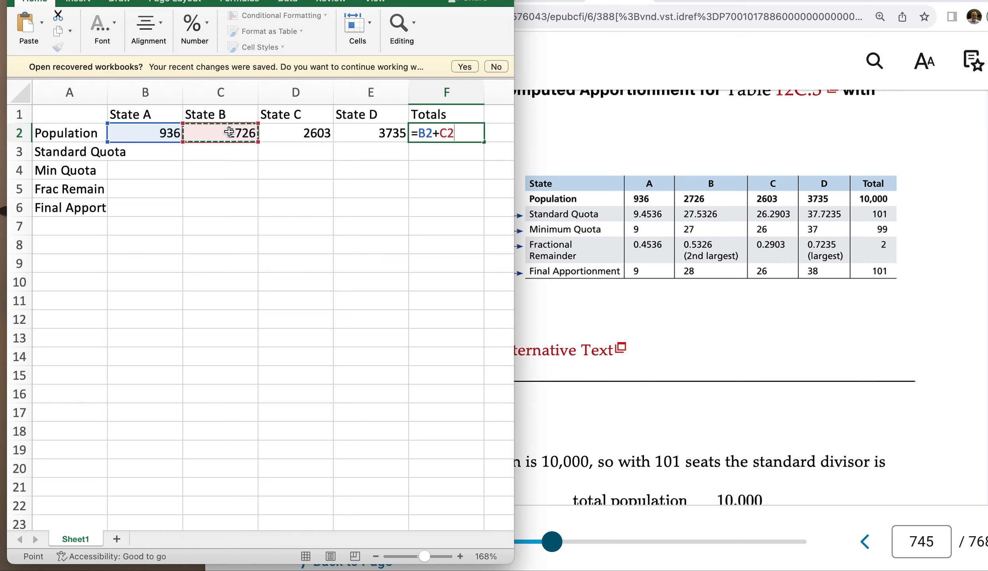
pyautogui.write('+')
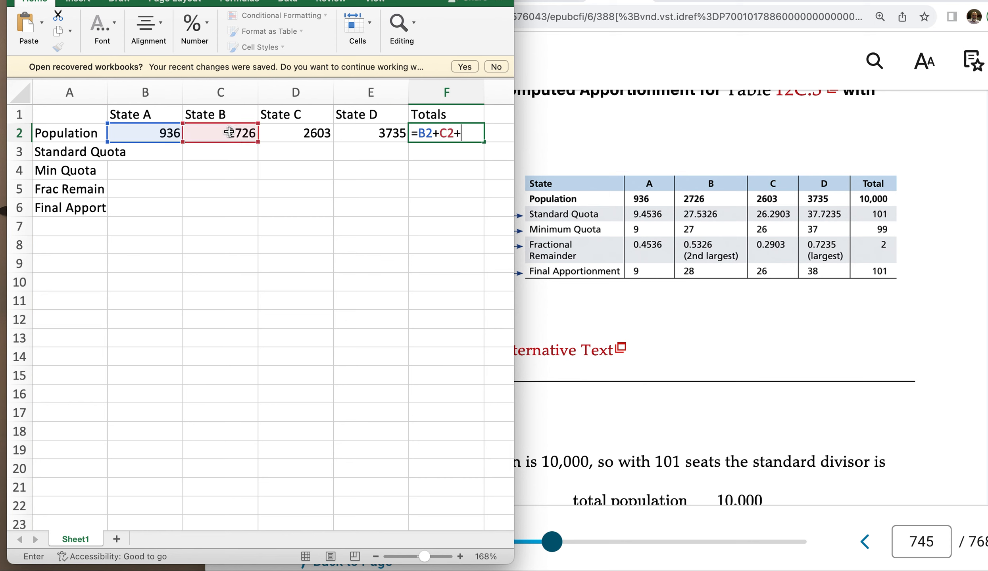
pyautogui.click(284, 127)
pyautogui.write('+')
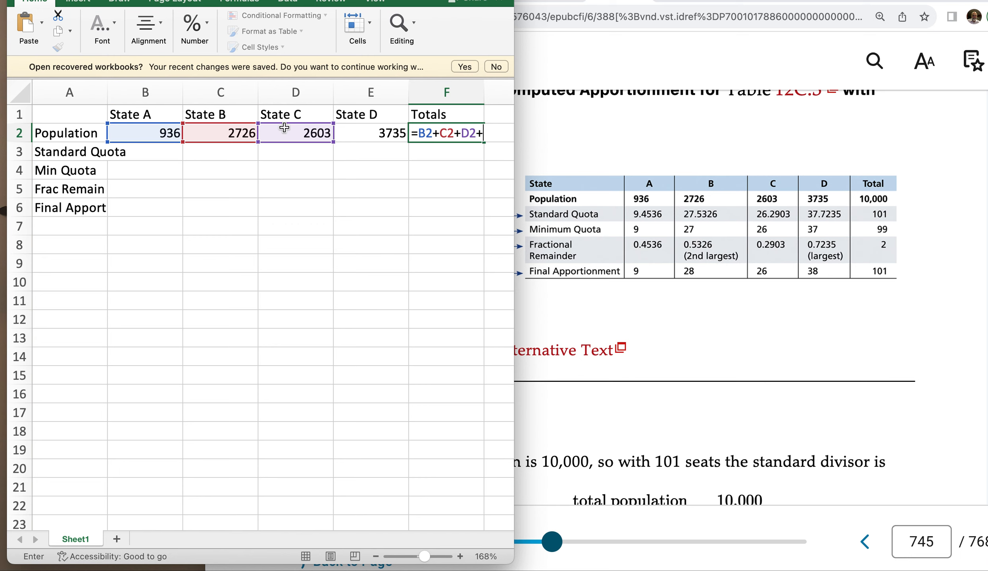
pyautogui.click(356, 131)
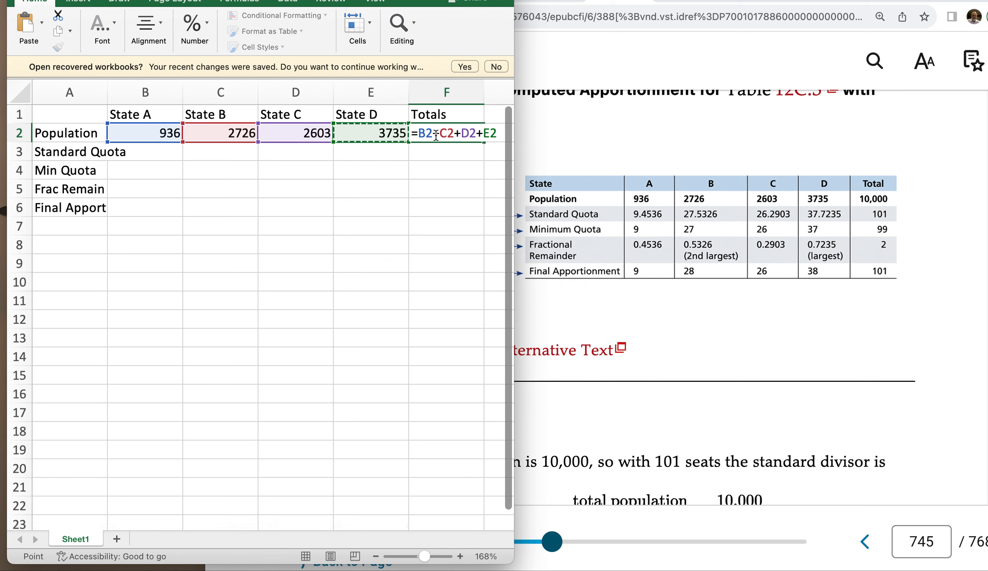
pyautogui.press('Return')
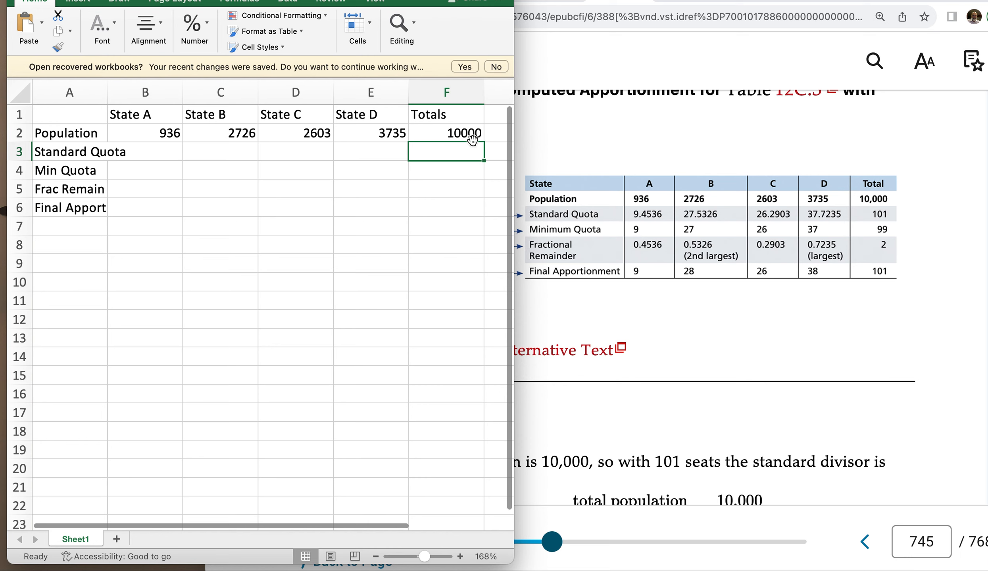
# - Replace the population total in cell F2 with the formula =Sum(B2:E2)
pyautogui.click(459, 134)
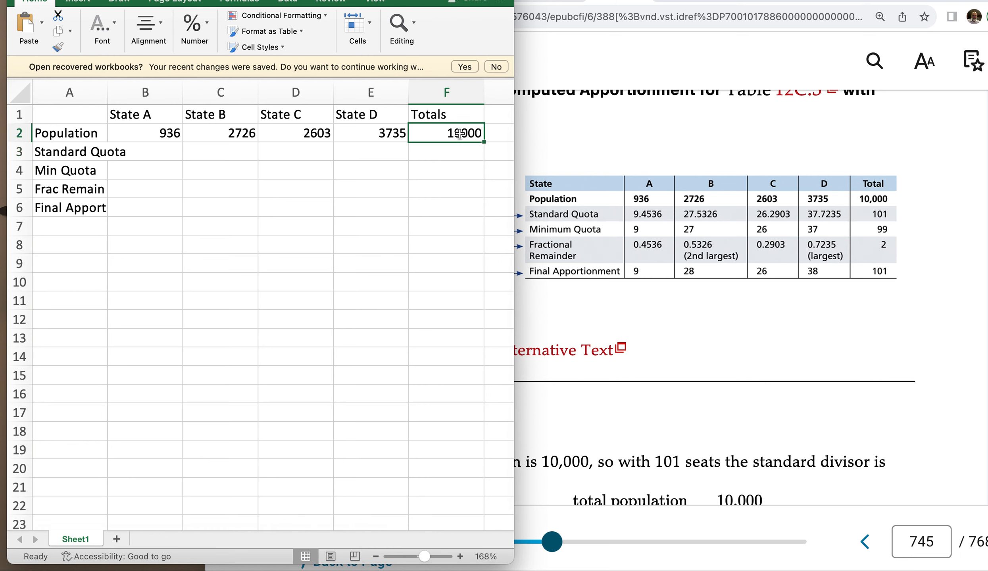
pyautogui.write('=')
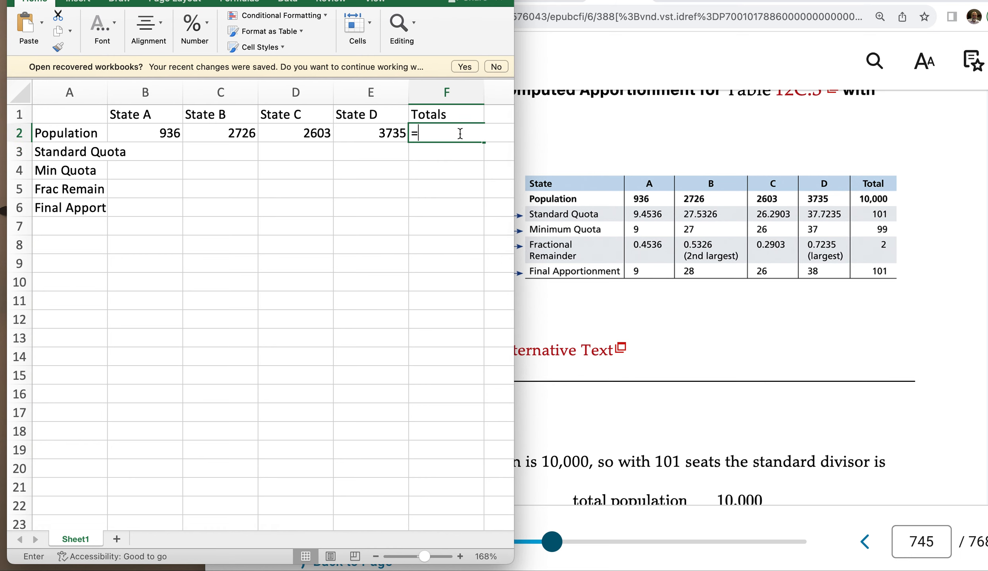
pyautogui.write('Sum')
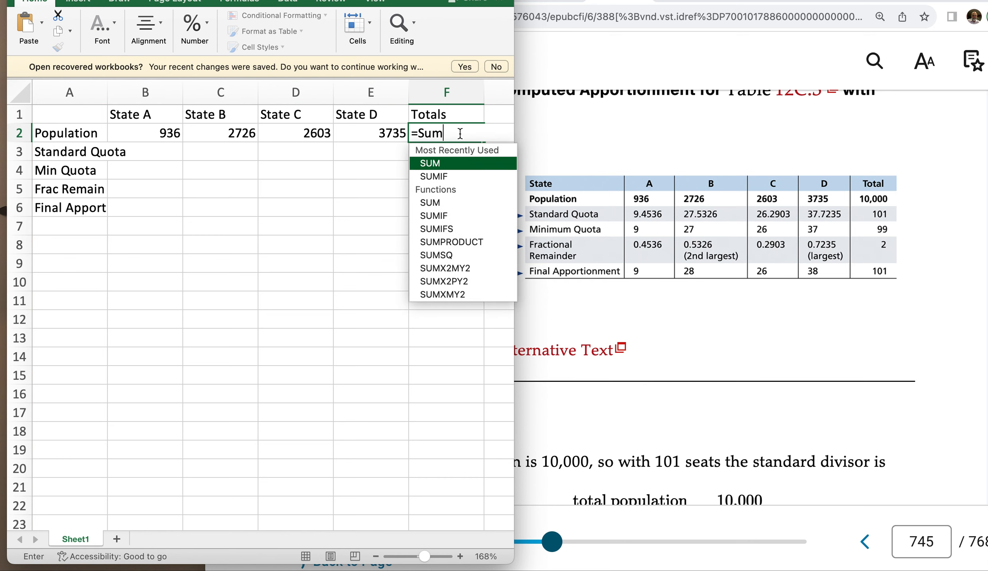
pyautogui.write('(')
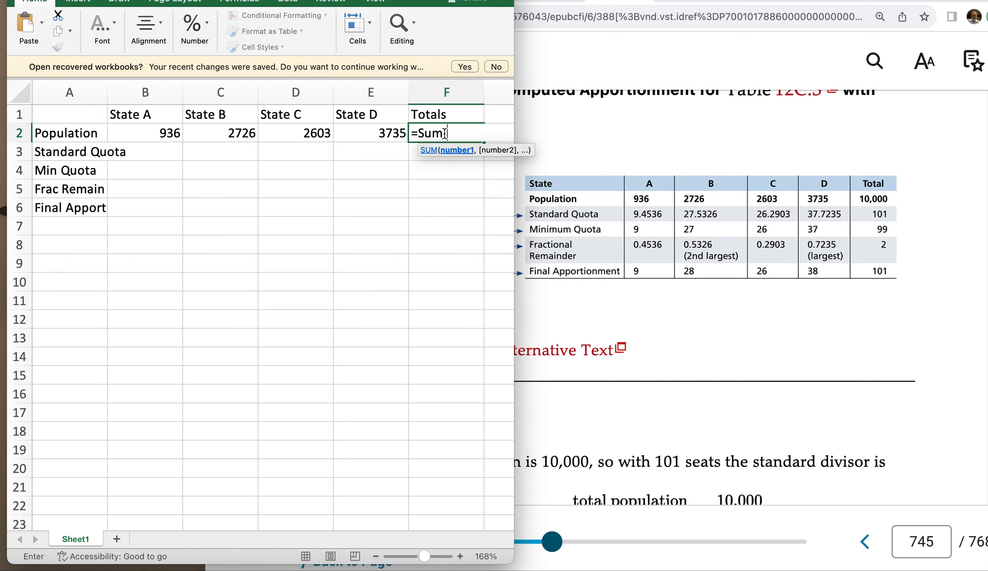
pyautogui.moveTo(145, 137); pyautogui.dragTo(367, 134)
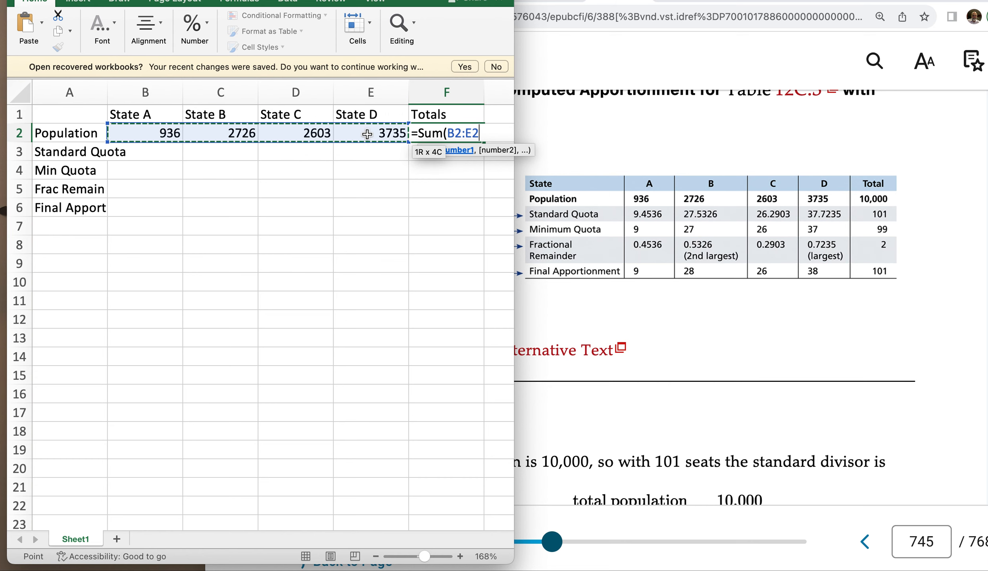
pyautogui.write(')')
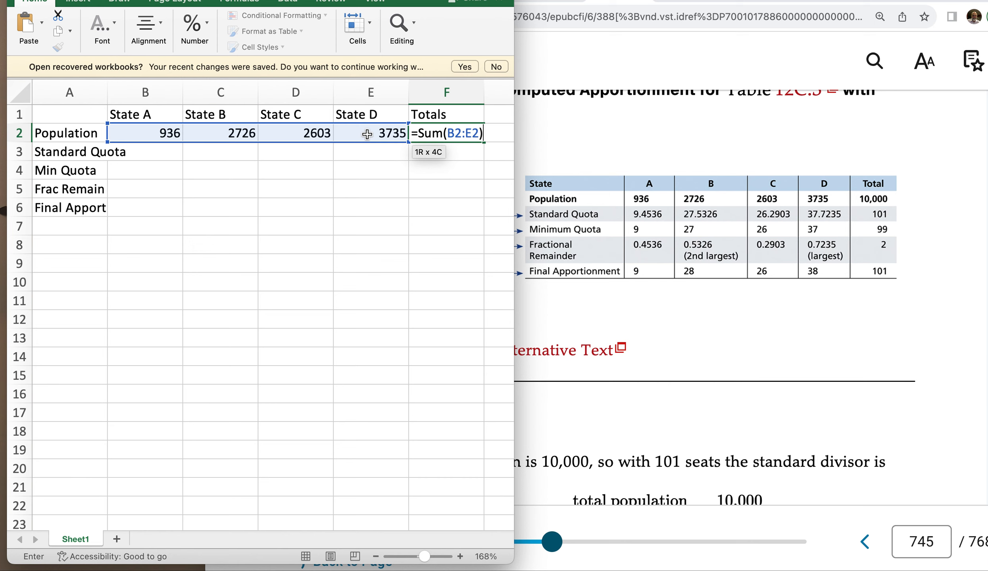
pyautogui.press('Return')
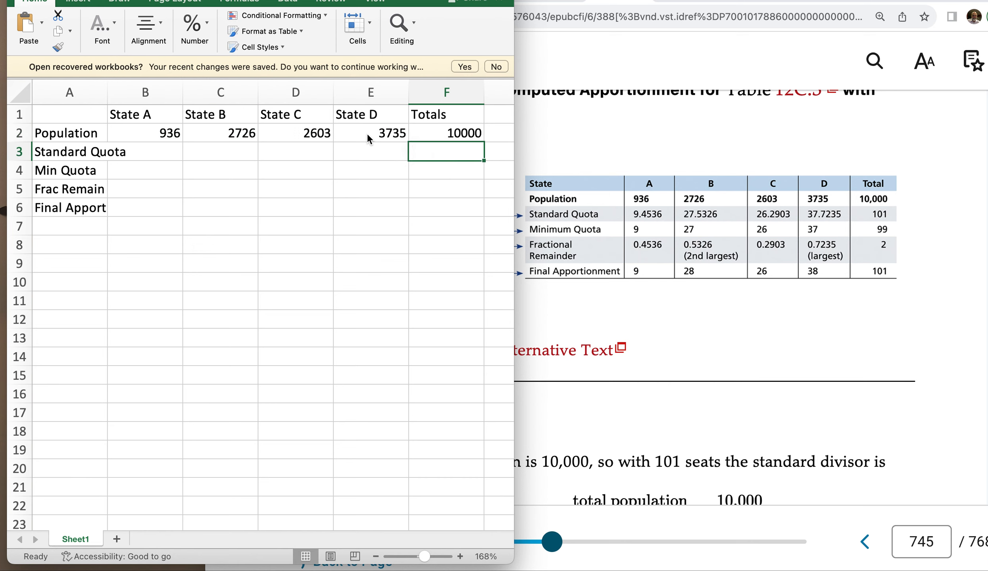
# - Enter the label Number of Rep in cell A10 and the value 100 in cell C10
pyautogui.click(110, 151)
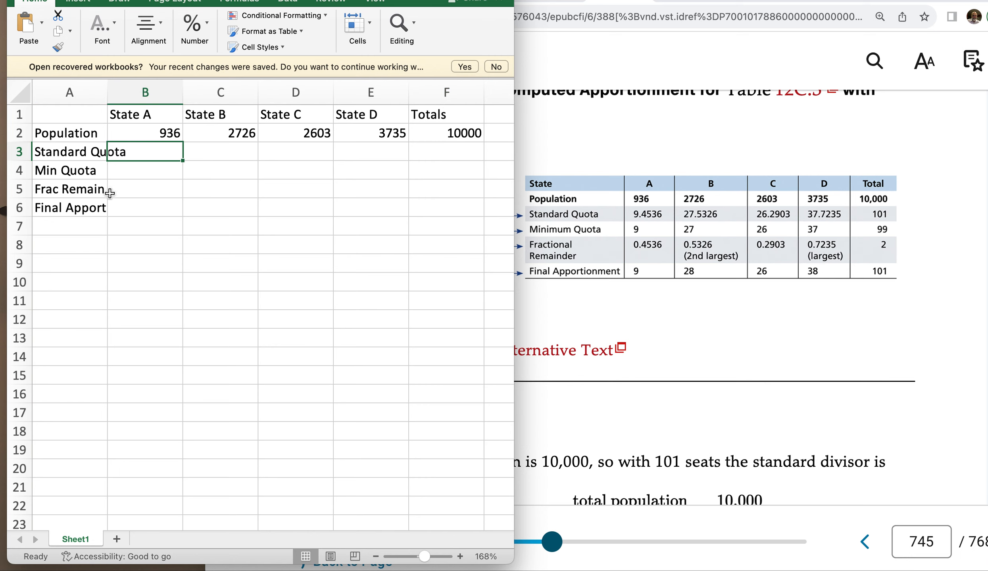
pyautogui.click(85, 265)
pyautogui.click(80, 282)
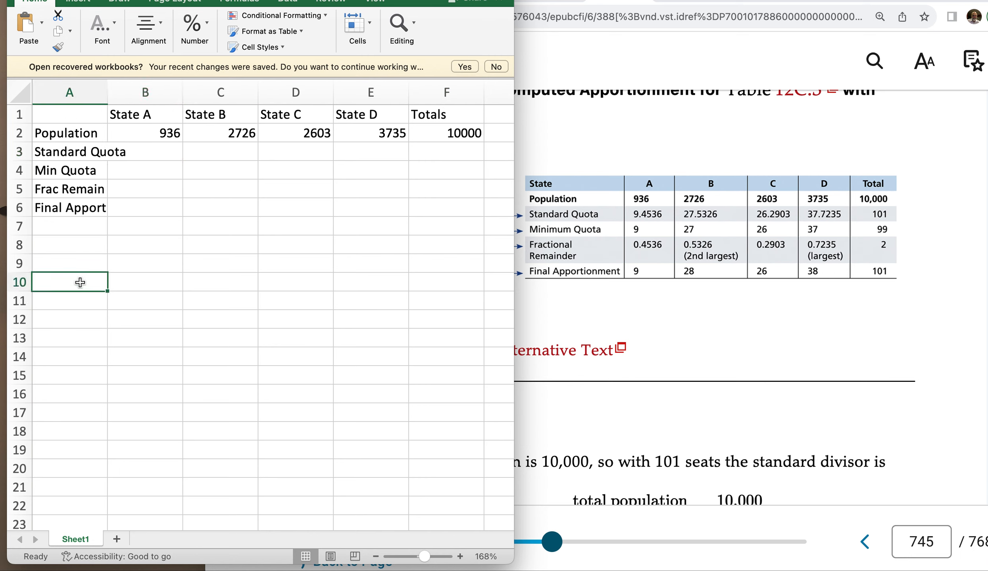
pyautogui.write('Numbe')
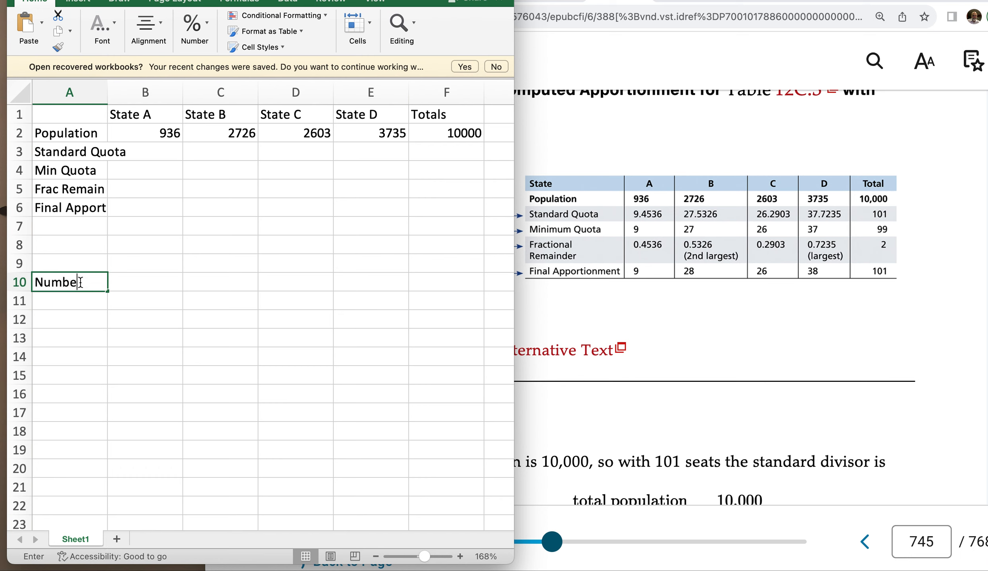
pyautogui.write('r o')
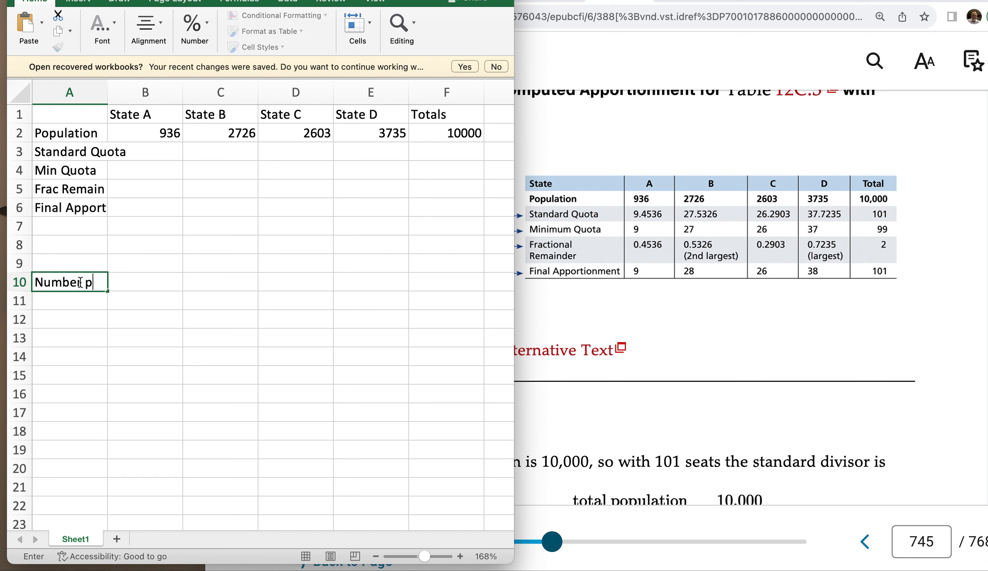
pyautogui.press('BackSpace')
pyautogui.write('of Rep')
pyautogui.press('Tab')
pyautogui.press('Tab')
pyautogui.write('100')
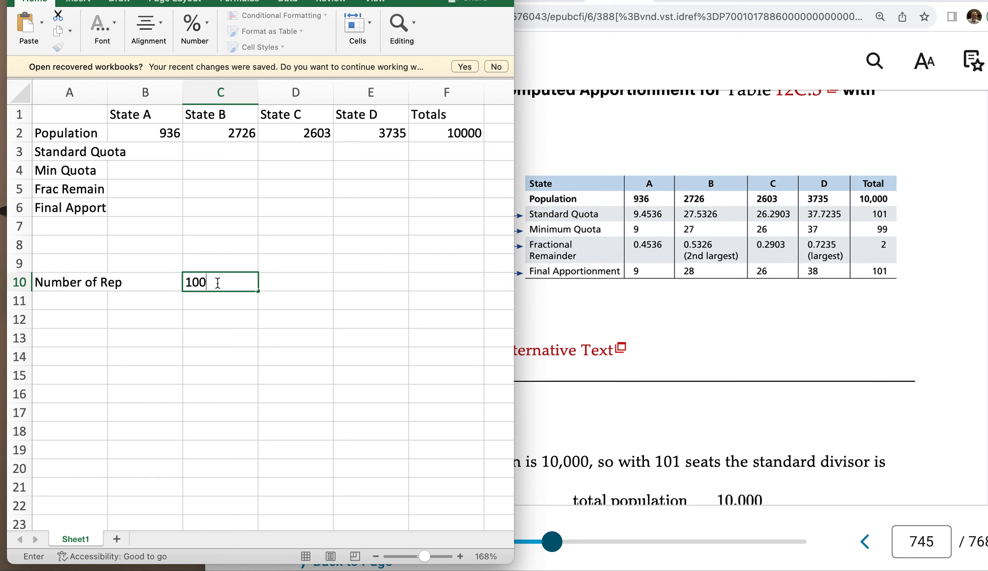
pyautogui.press('Return')
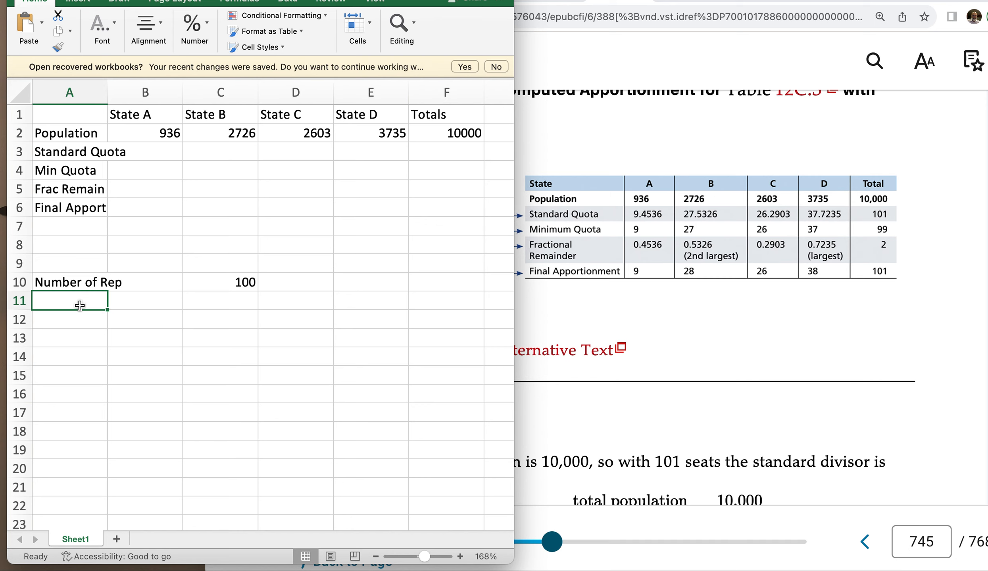
# - Enter the label Standard Divisor in cell A11 and calculate it in cell C11 with the formula =F2/C10
pyautogui.write('S')
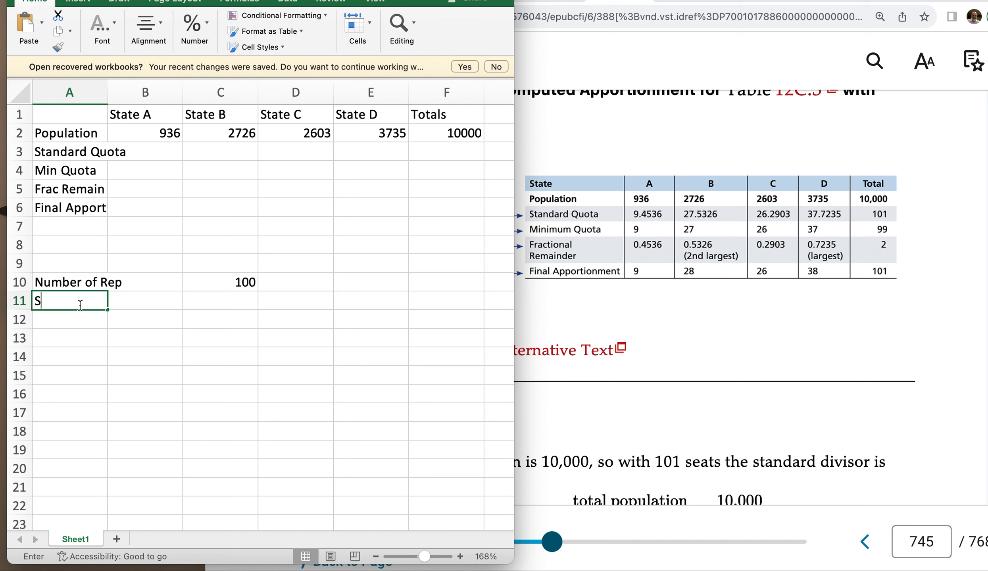
pyautogui.write('tandard Divisor')
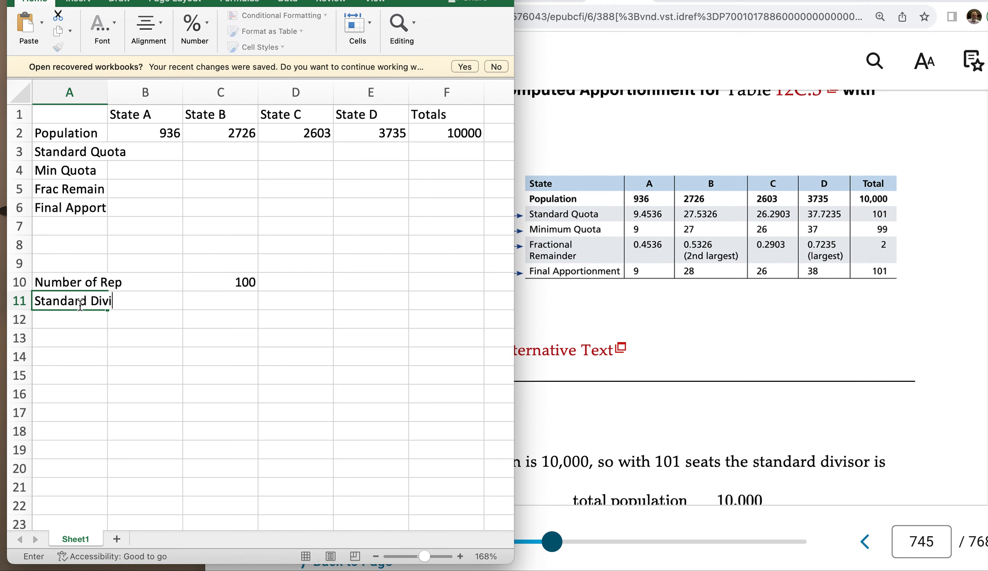
pyautogui.press('Tab')
pyautogui.press('Tab')
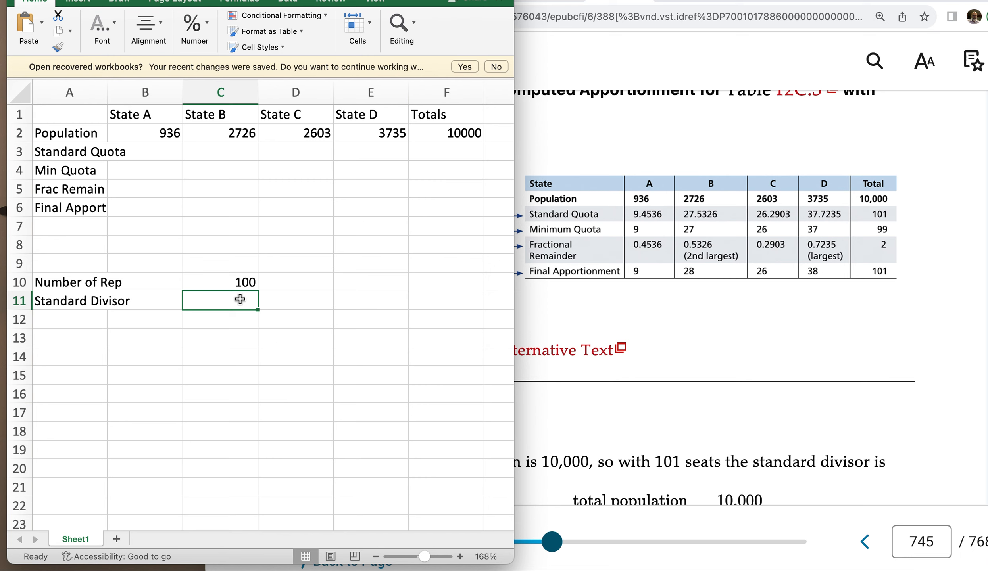
pyautogui.write('=')
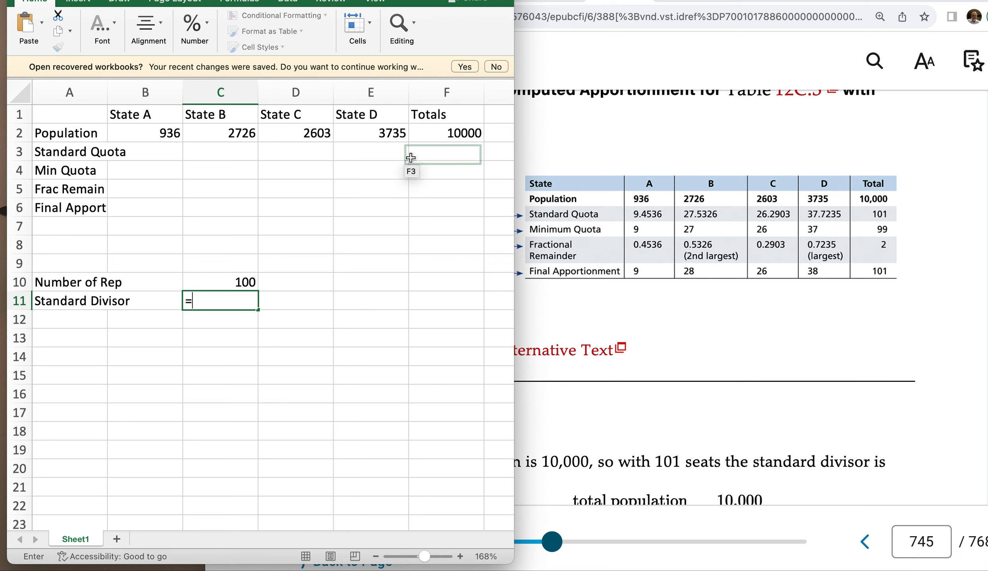
pyautogui.click(454, 131)
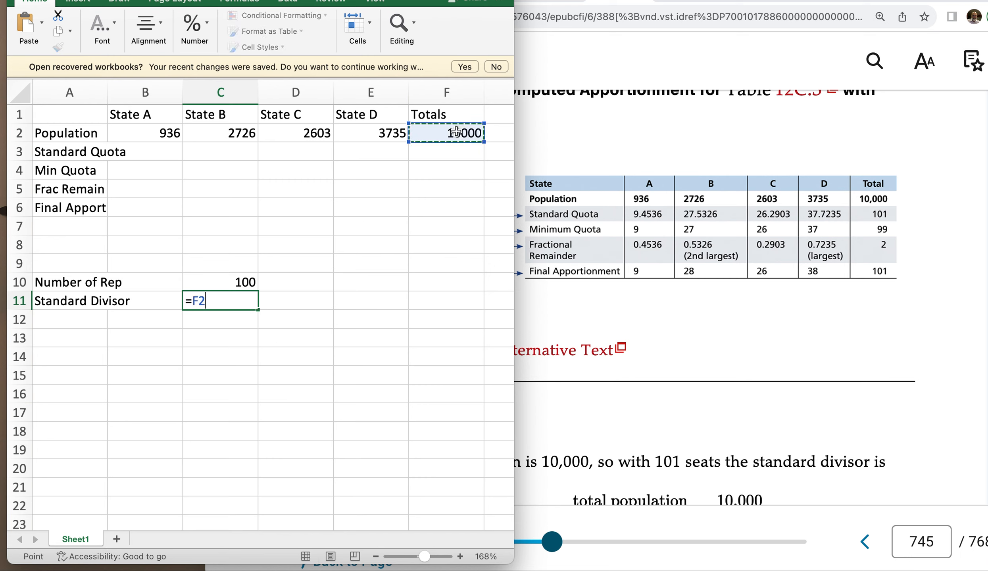
pyautogui.write('/')
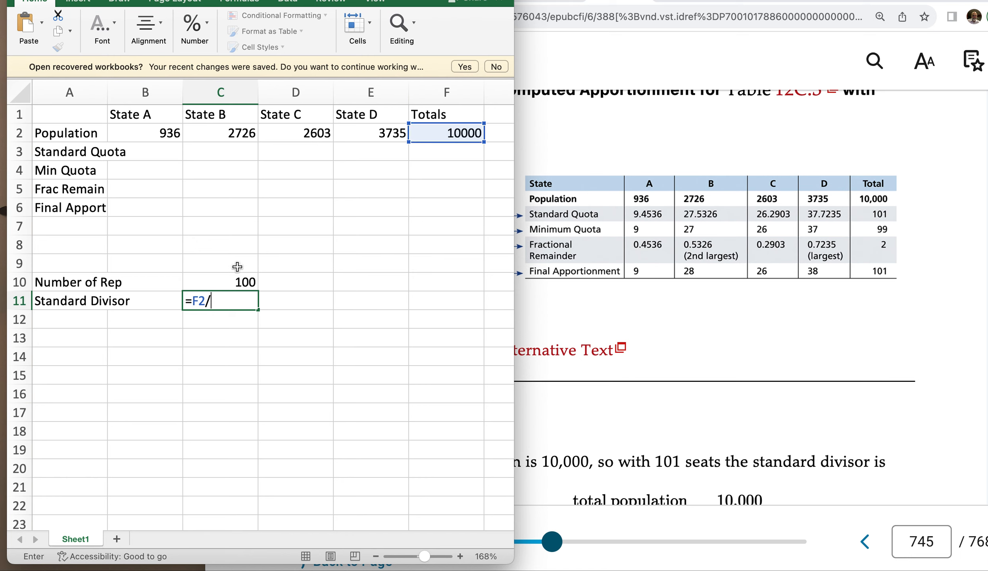
pyautogui.click(233, 280)
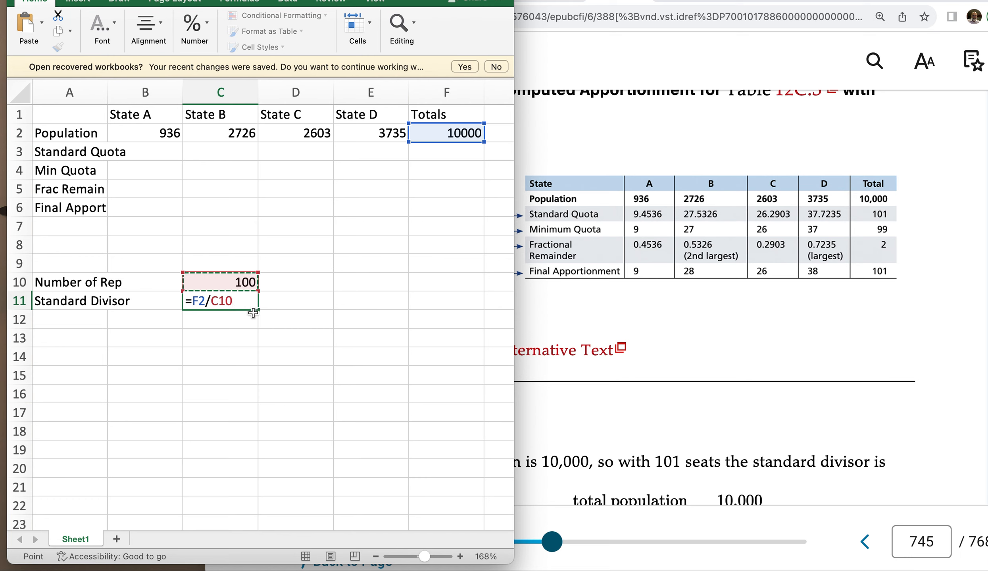
pyautogui.press('Return')
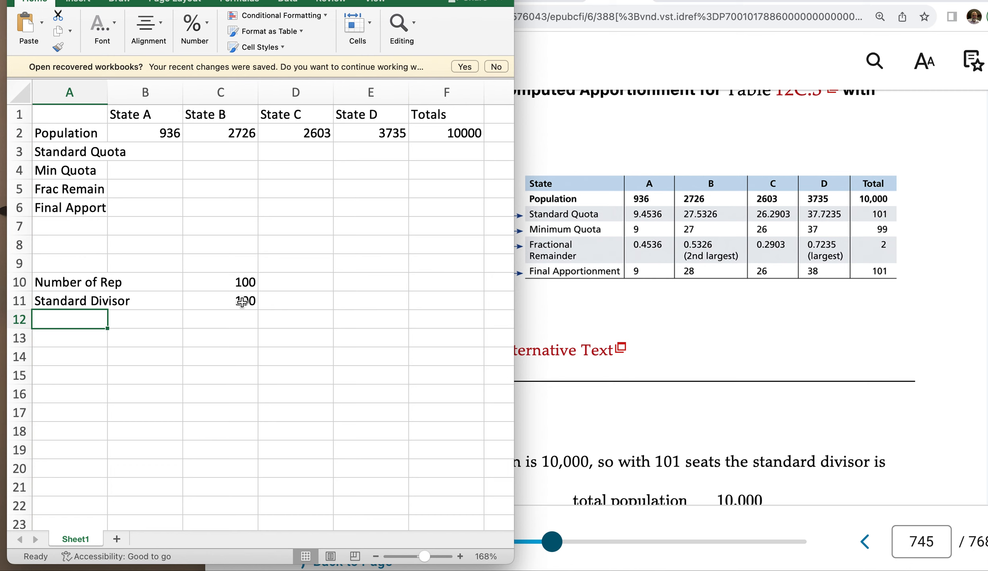
# - Change the number of representatives in cell C10 to 102
pyautogui.click(245, 282)
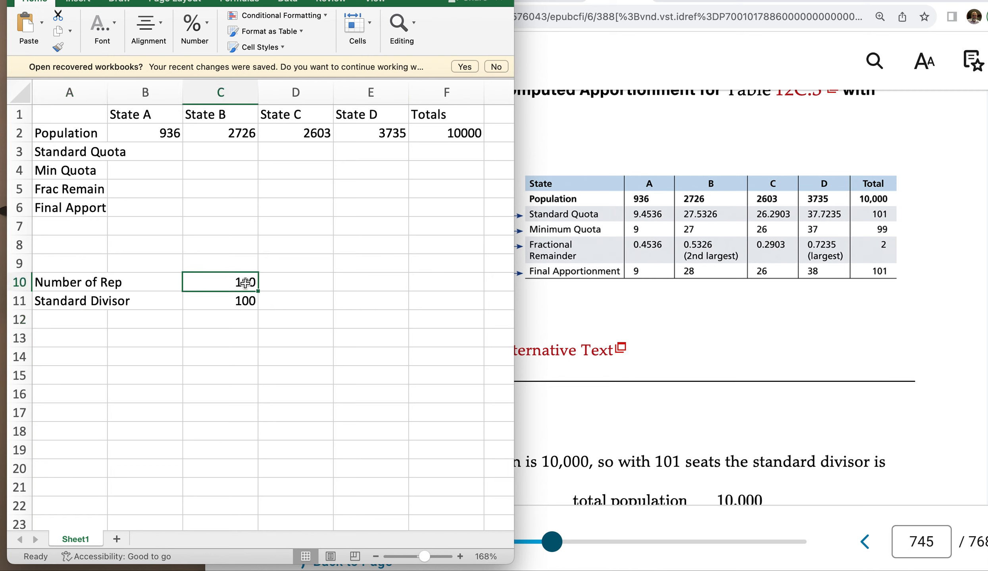
pyautogui.write('102')
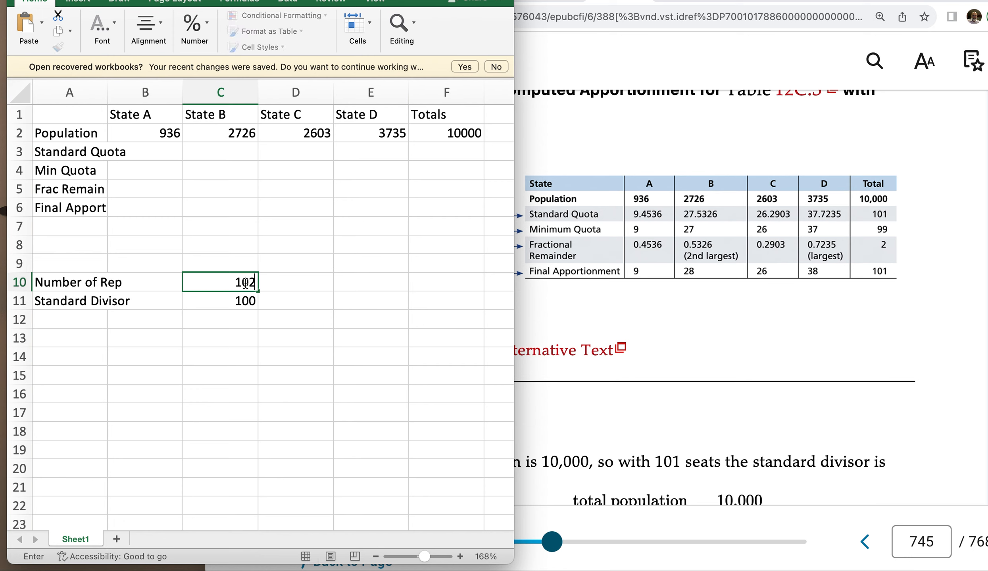
pyautogui.press('Return')
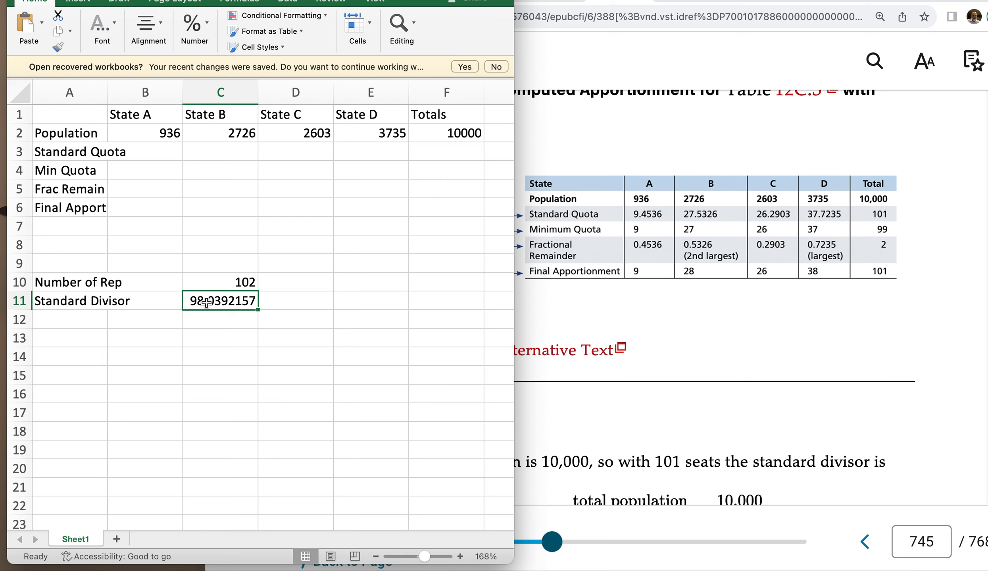
# - Set the number of representatives in cell C10 to 100
pyautogui.click(246, 283)
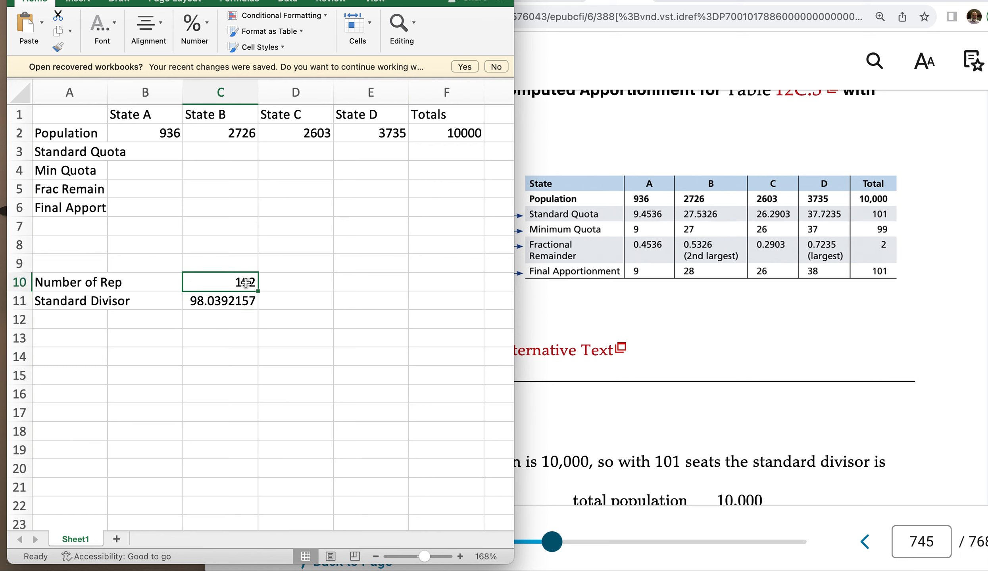
pyautogui.write('100')
pyautogui.press('Return')
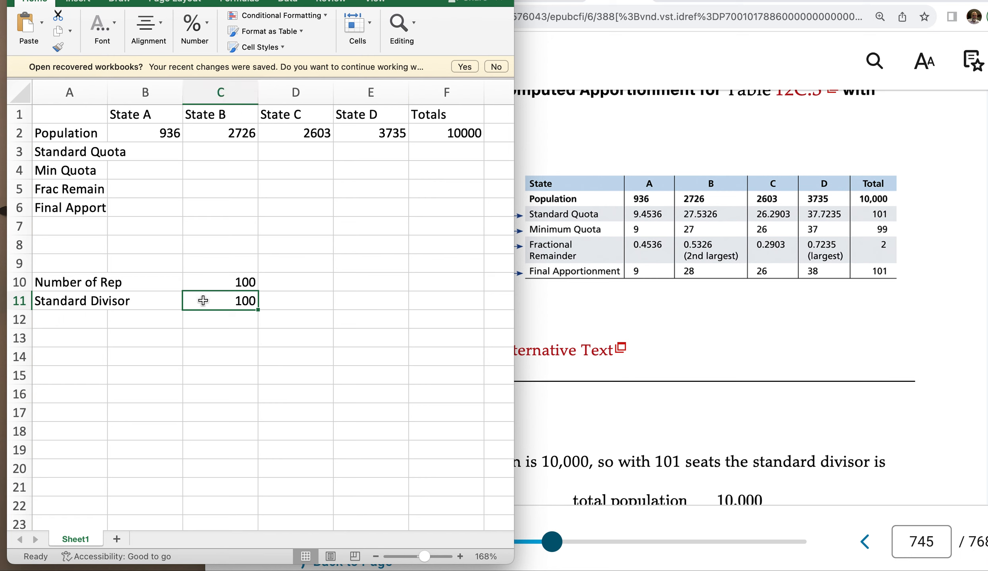
# - Calculate State A's standard quota in cell B3 with the formula =B2/C11
pyautogui.click(168, 151)
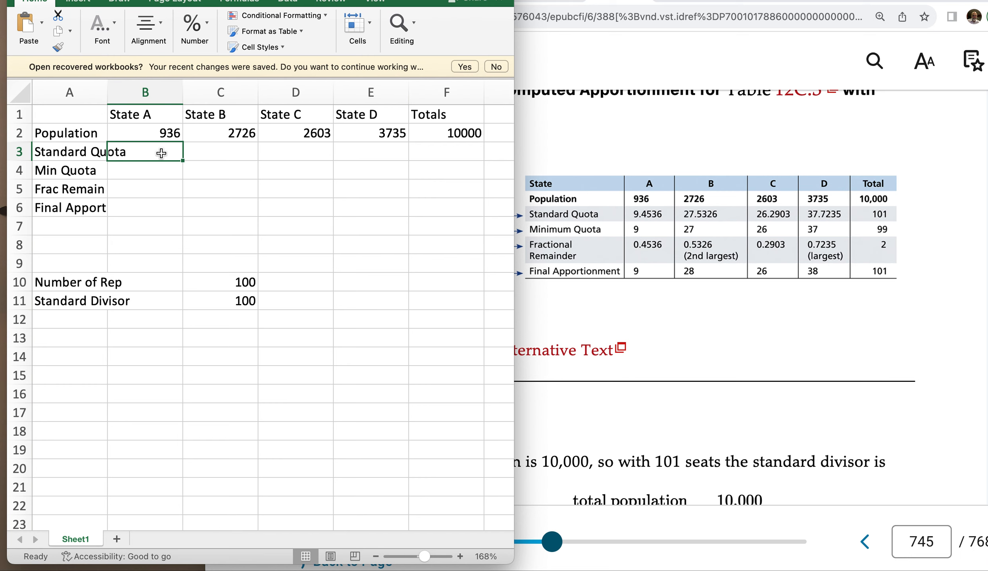
pyautogui.write('=')
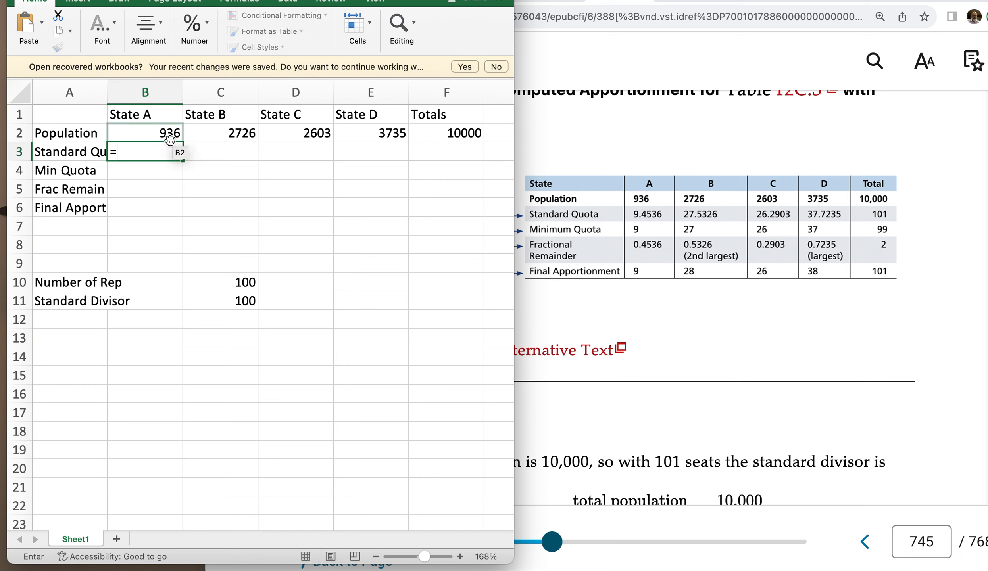
pyautogui.click(170, 134)
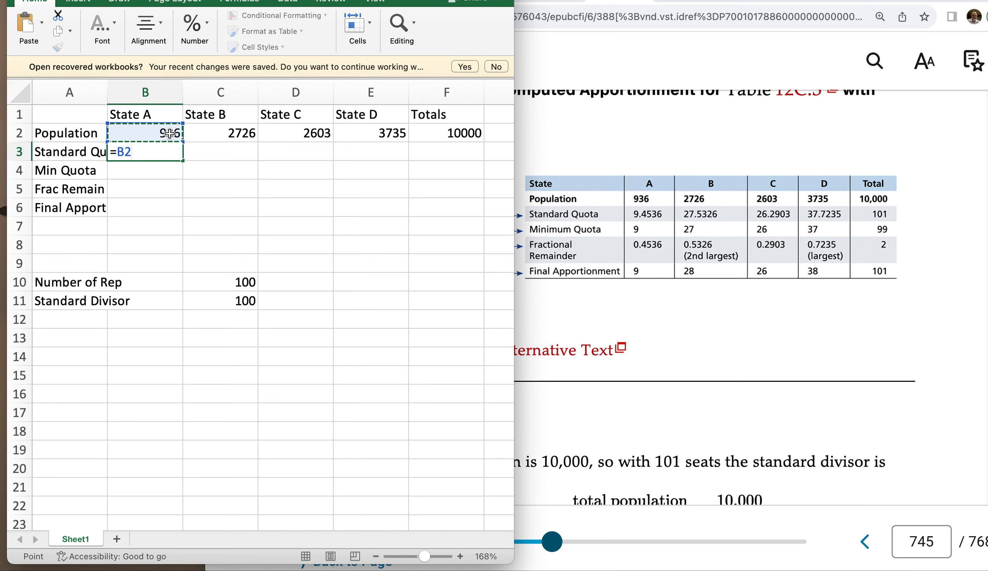
pyautogui.write('/')
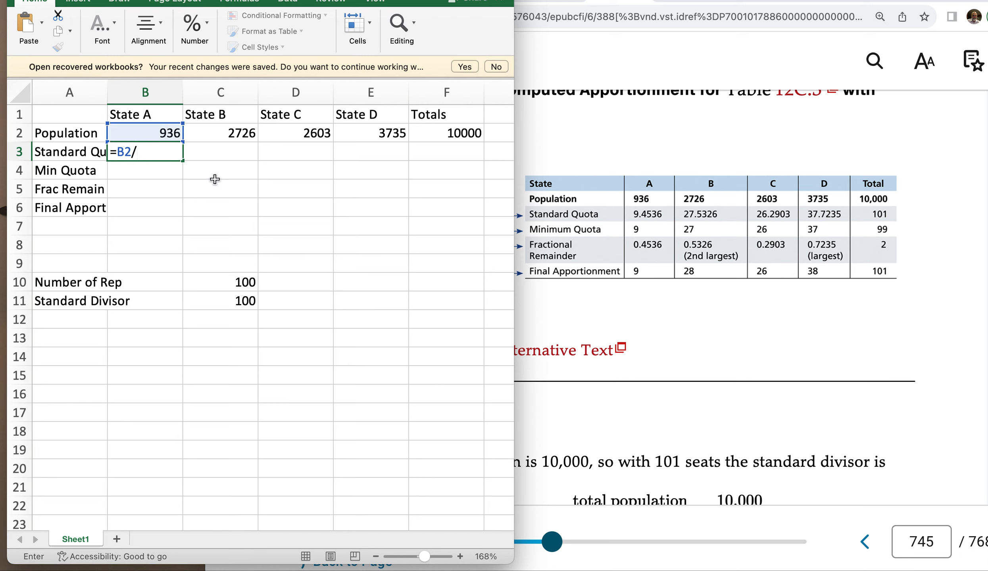
pyautogui.click(246, 302)
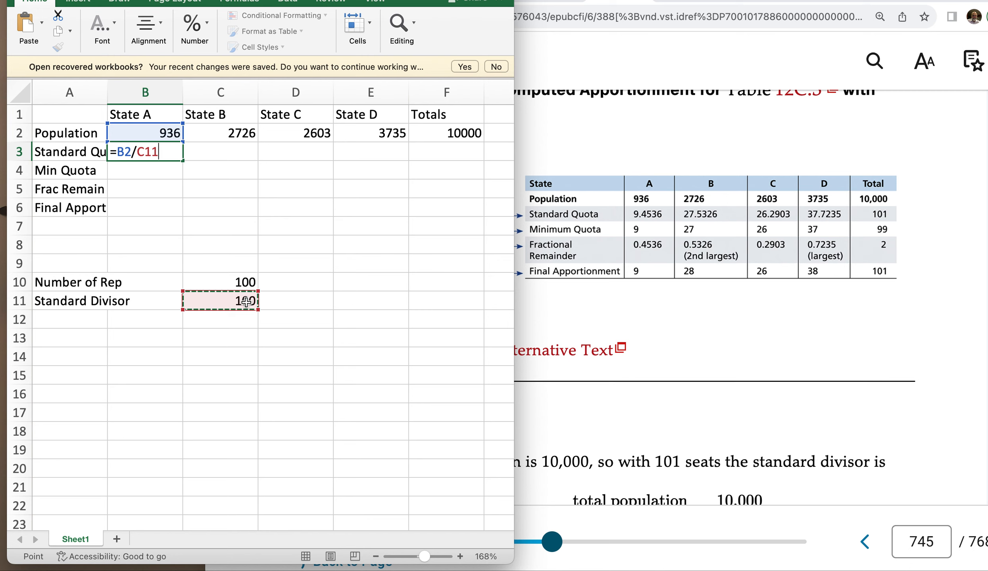
pyautogui.press('Return')
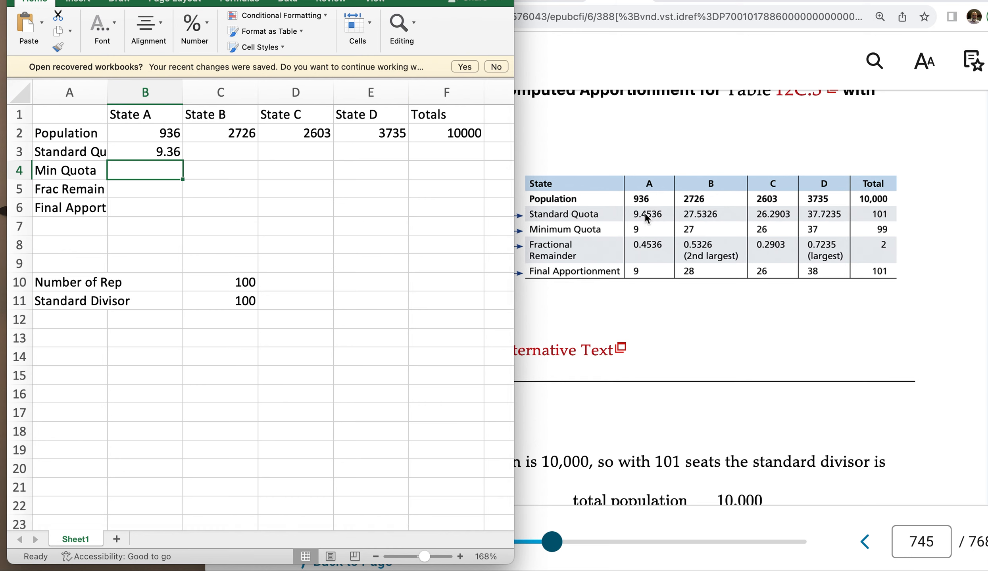
# - Find the four-state Hamilton's method table for 100 seats in the textbook to compare the standard quotas
pyautogui.scroll(10, 642, 231)
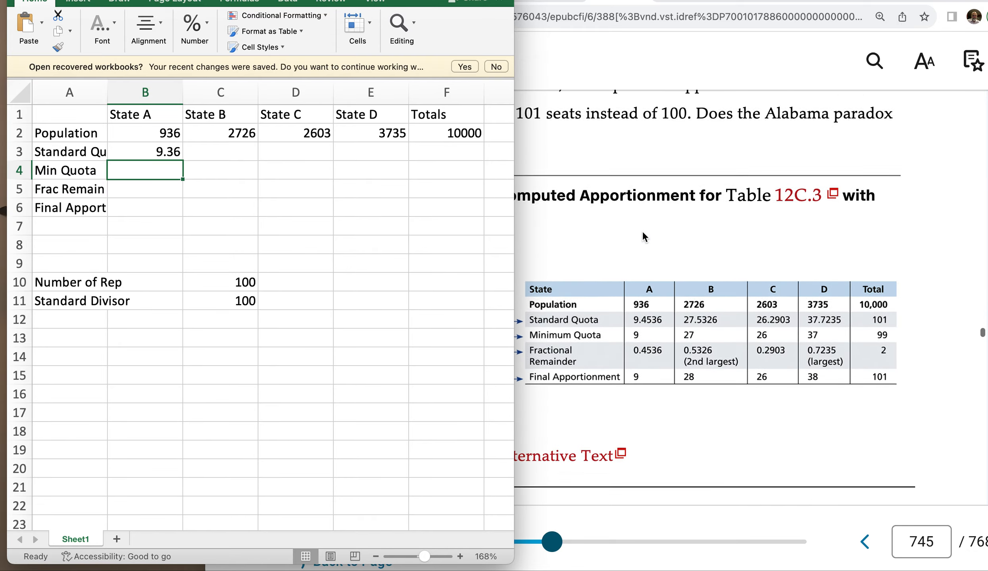
pyautogui.scroll(15, 642, 231)
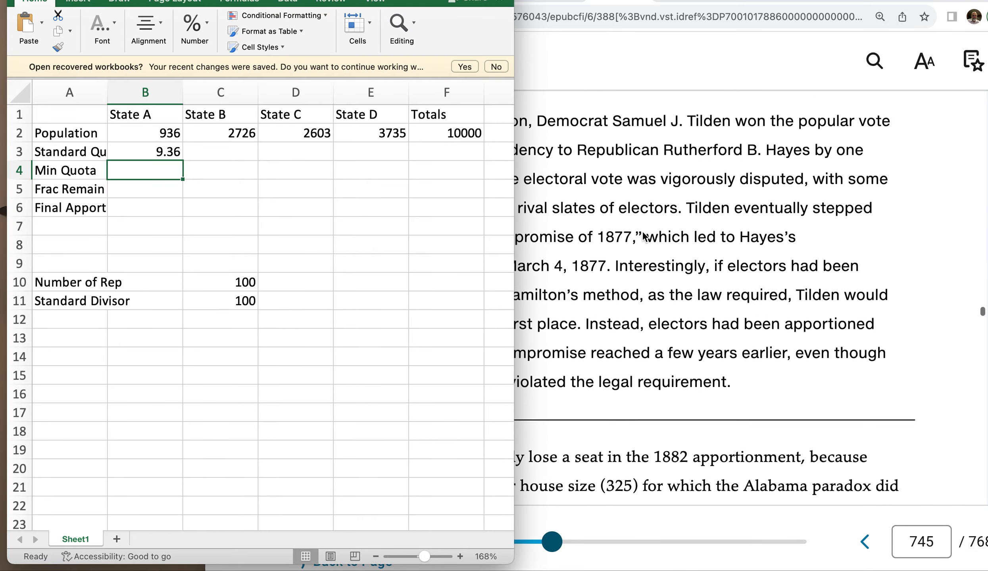
pyautogui.scroll(15, 643, 236)
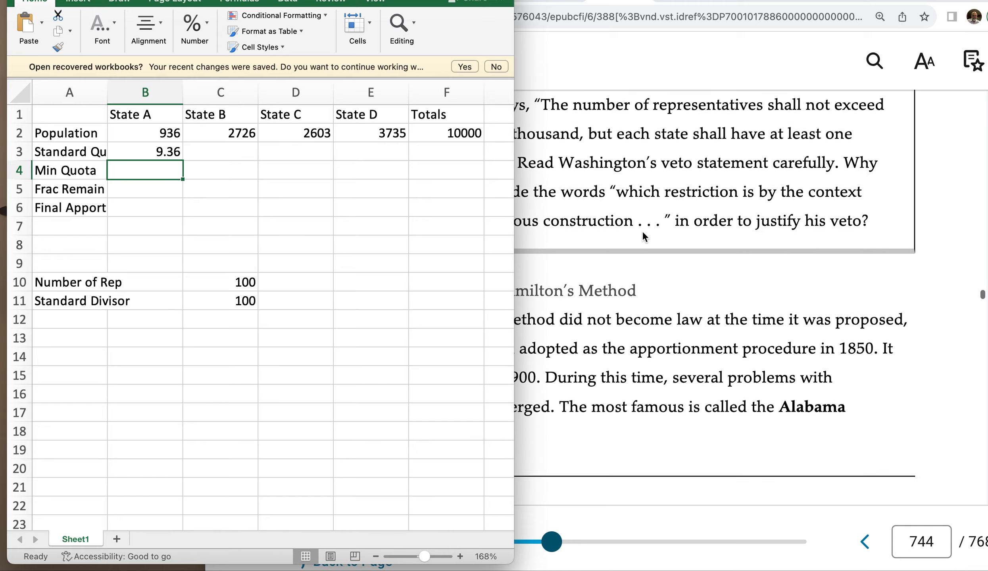
pyautogui.scroll(15, 643, 236)
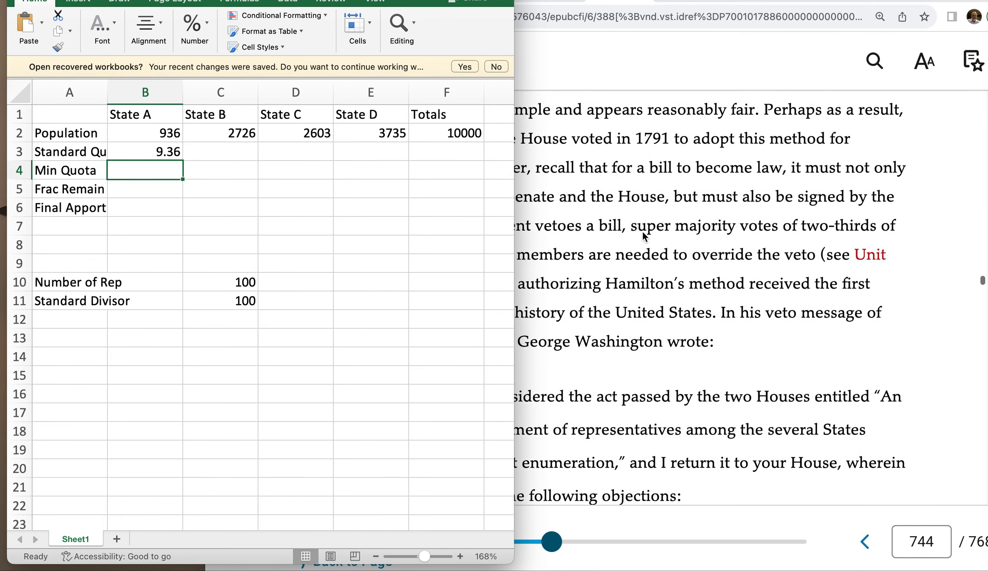
pyautogui.scroll(10, 643, 235)
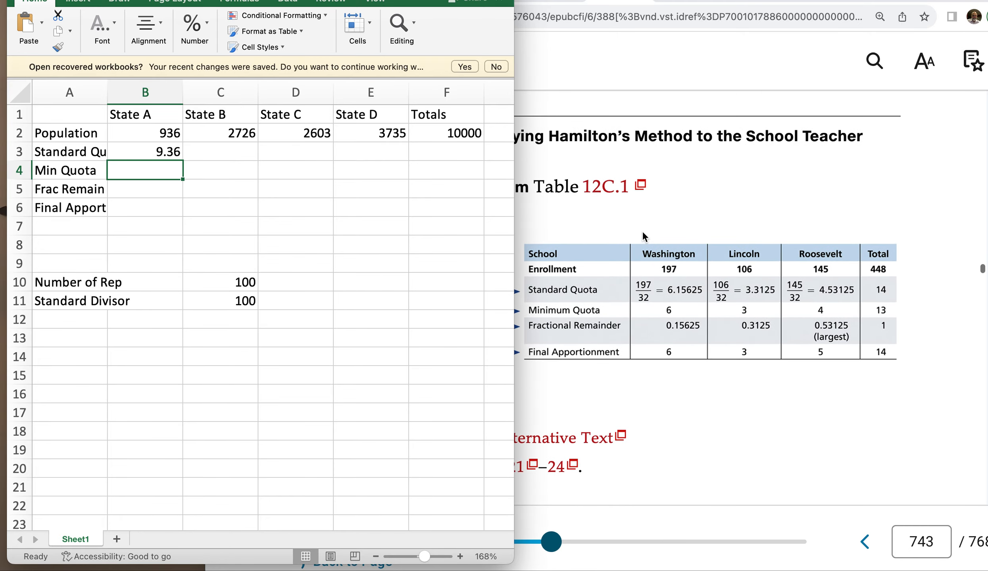
pyautogui.scroll(-5, 642, 236)
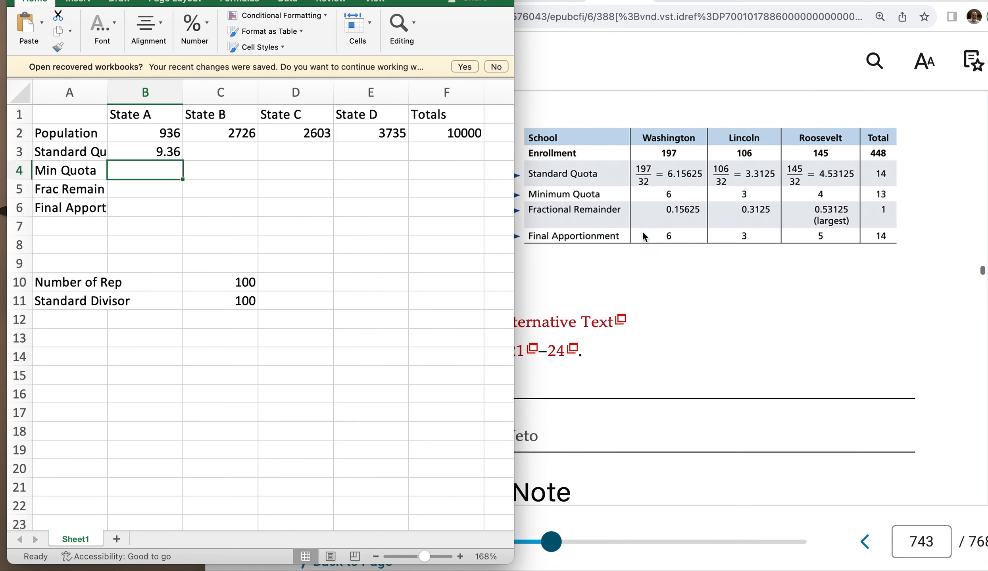
pyautogui.scroll(15, 643, 236)
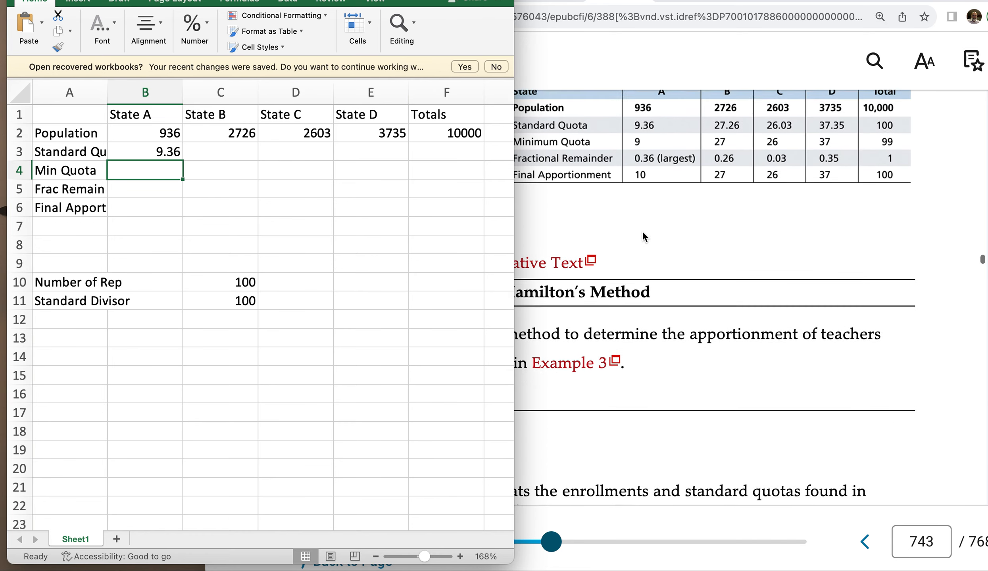
pyautogui.scroll(-2, 642, 231)
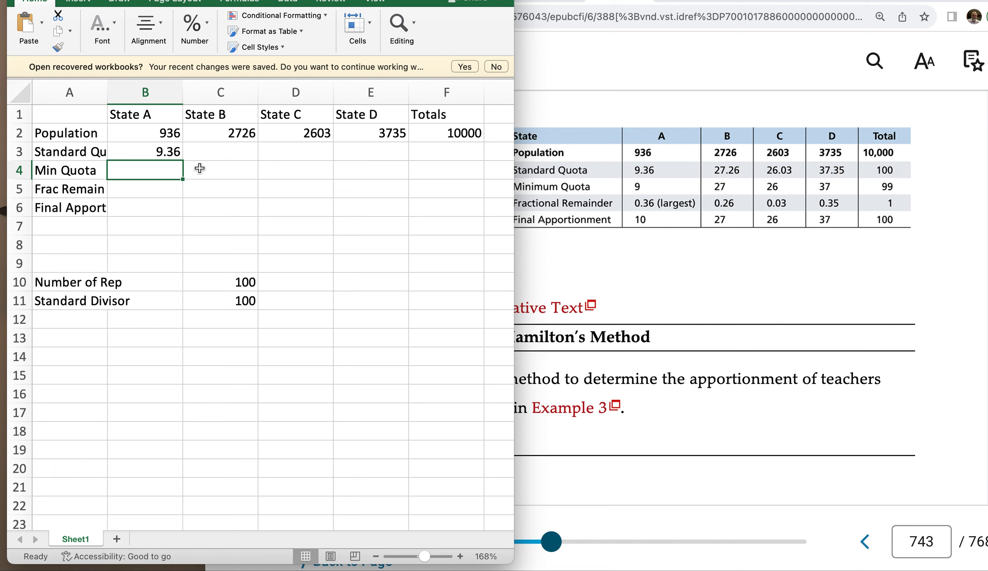
# - Try to fill State A's standard quota formula from cell B3 into cell C3
pyautogui.click(222, 153)
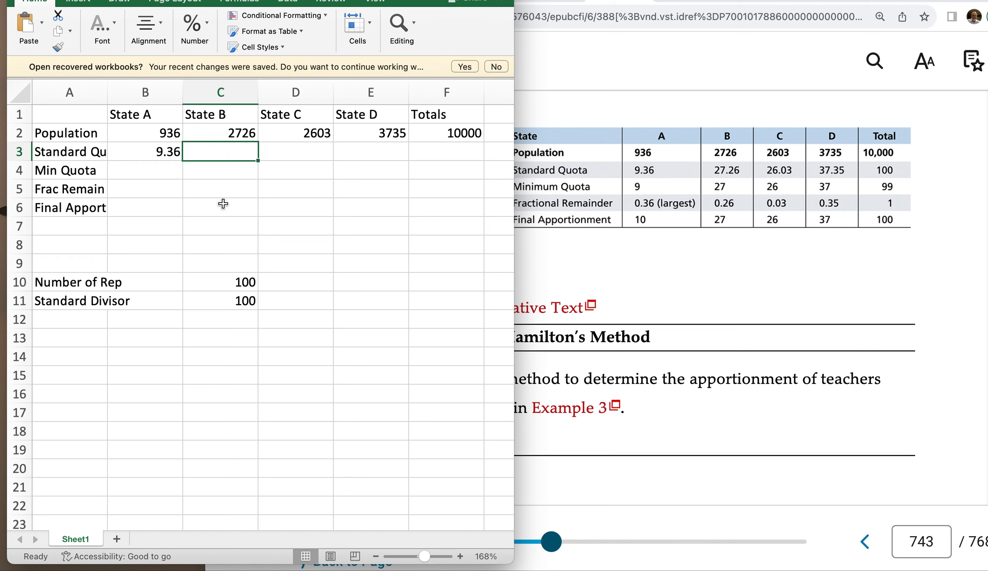
pyautogui.click(161, 155)
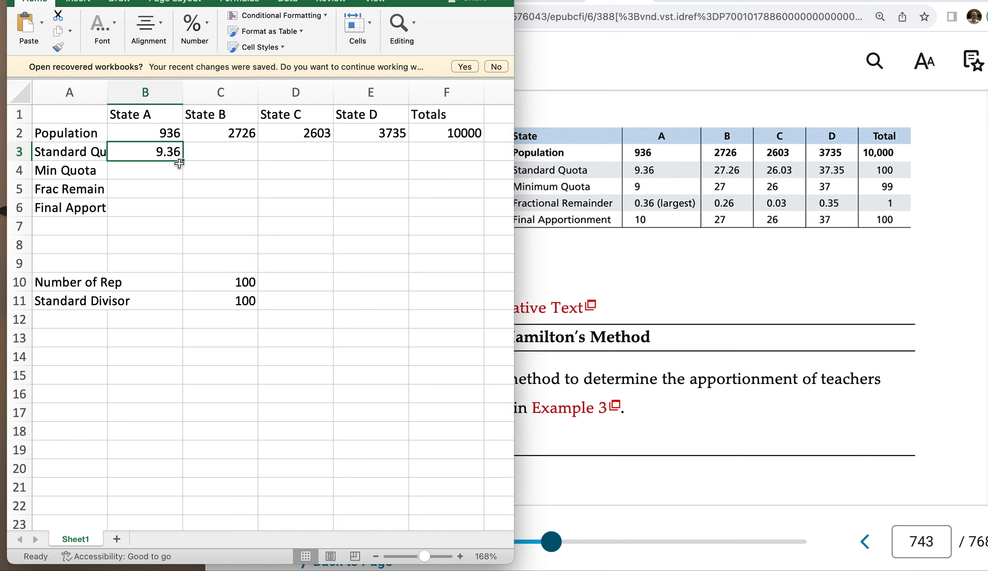
pyautogui.moveTo(182, 160); pyautogui.dragTo(243, 156)
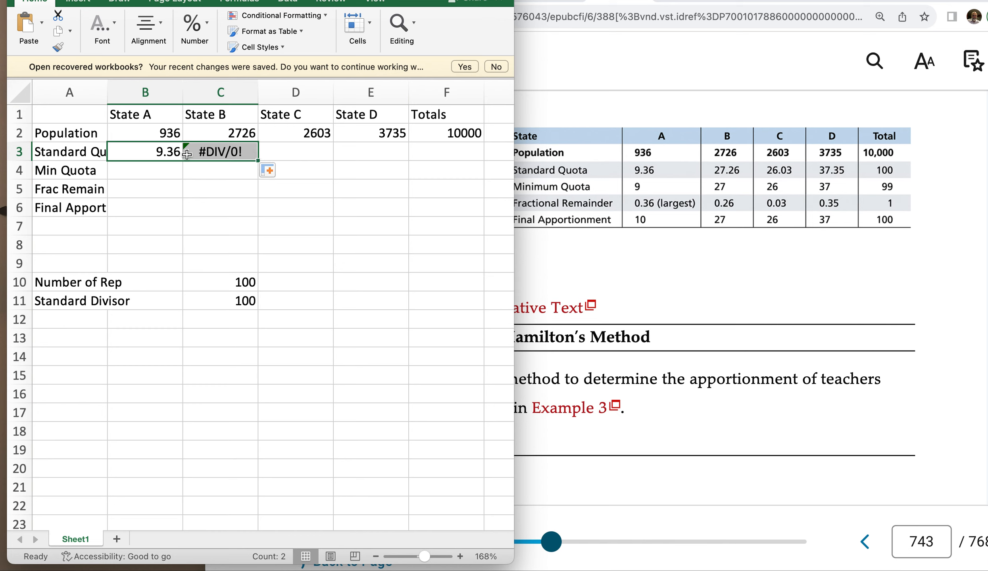
# - Examine which population and standard divisor cells the quota formula in B3 refers to
pyautogui.doubleClick(163, 152)
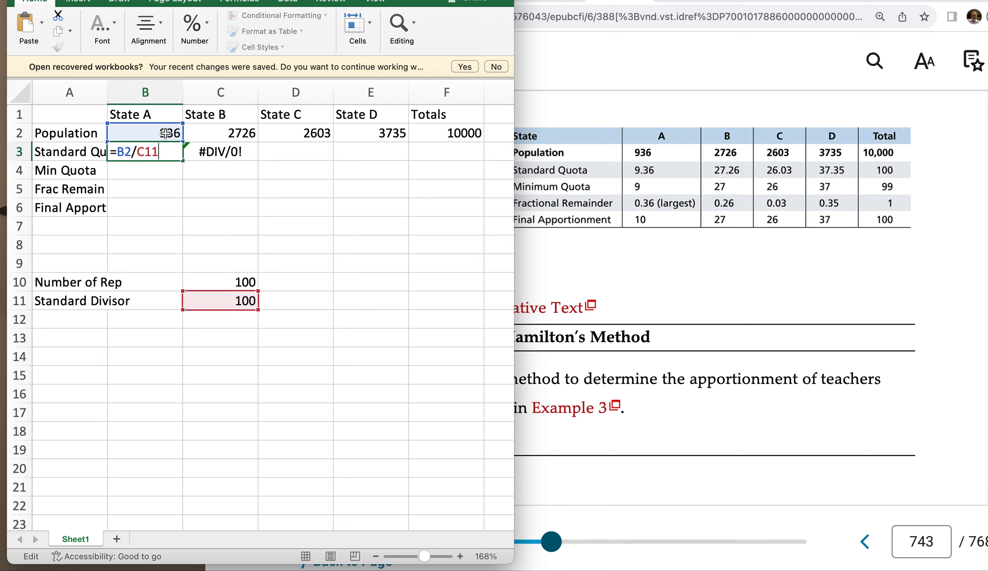
pyautogui.click(230, 133)
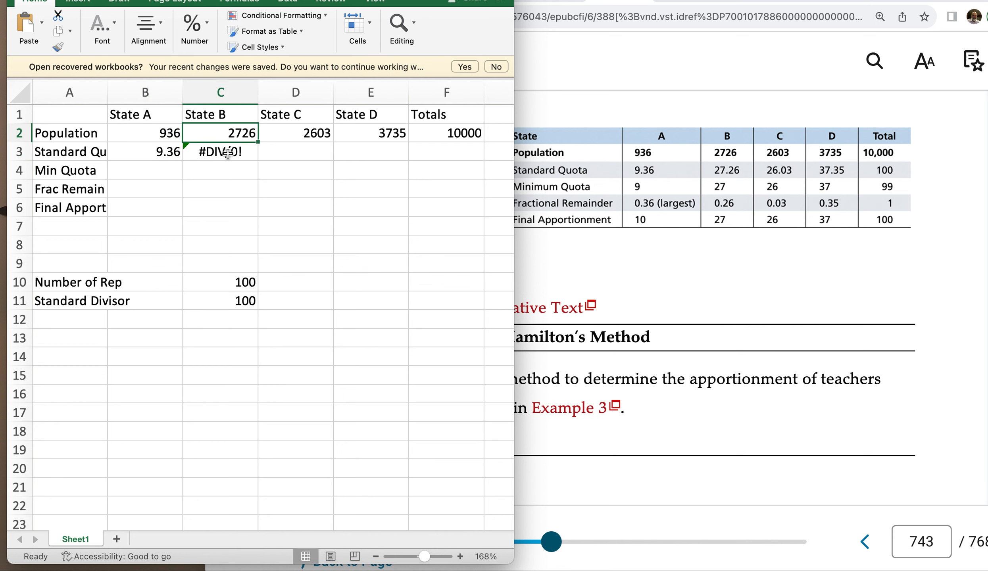
pyautogui.click(161, 153)
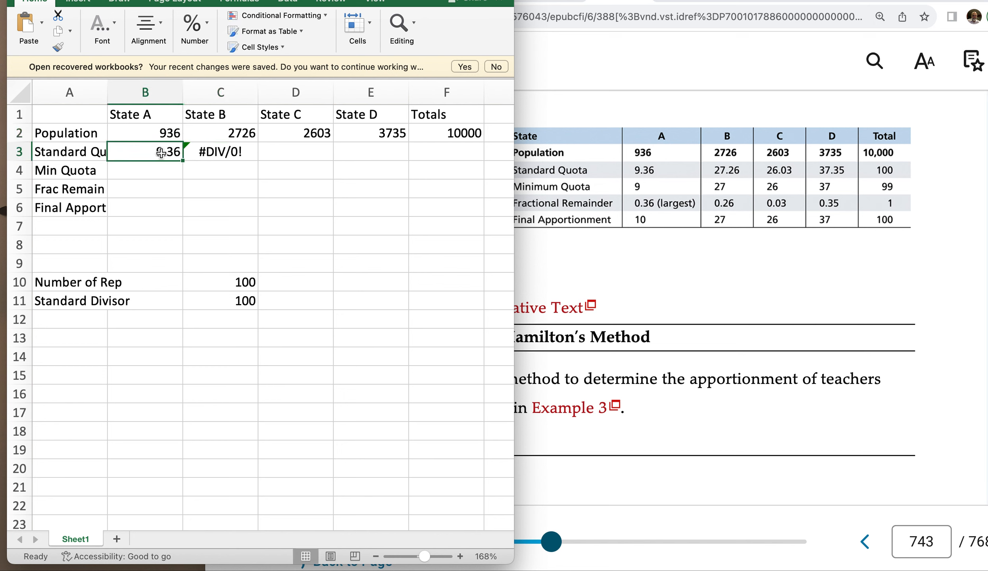
pyautogui.doubleClick(161, 152)
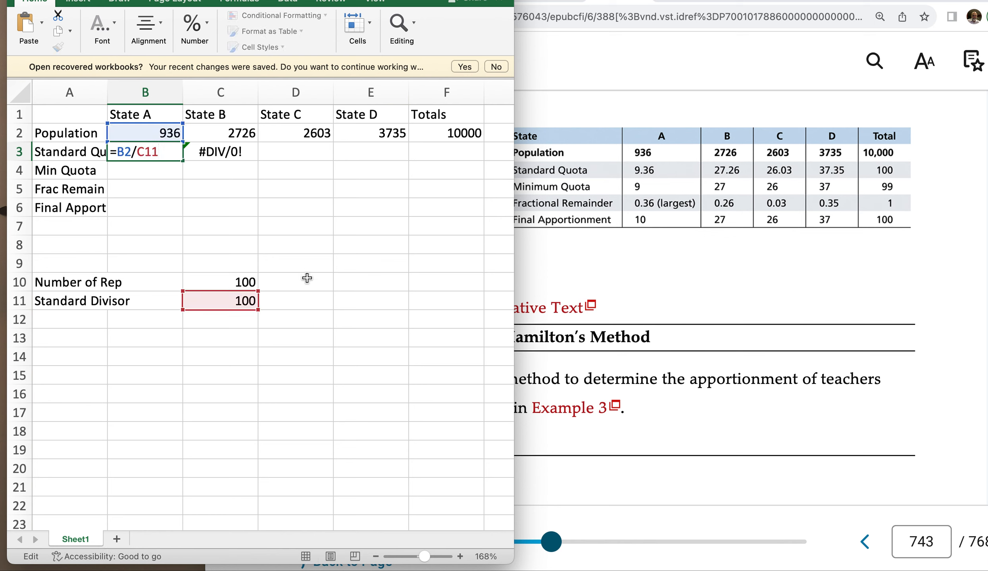
pyautogui.click(300, 305)
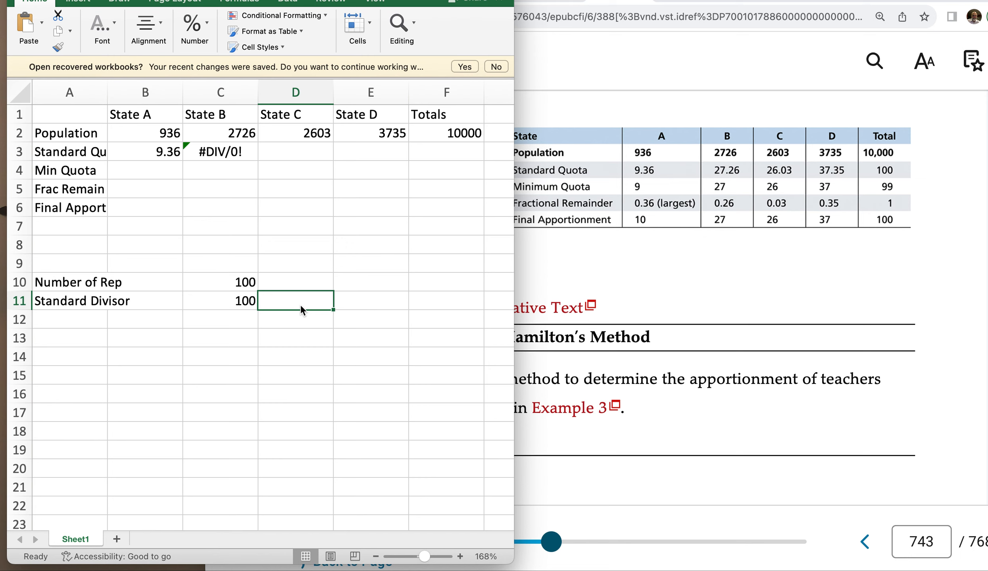
pyautogui.click(227, 301)
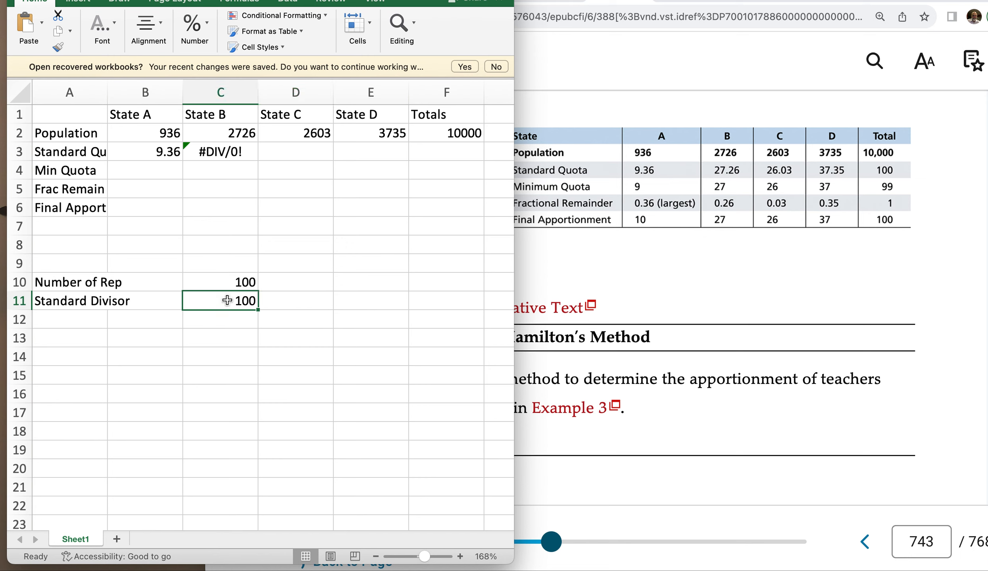
# - Lock the standard divisor's column in State A's quota formula so cell B3 reads =B2/$C11
pyautogui.click(166, 163)
pyautogui.click(162, 153)
pyautogui.doubleClick(163, 153)
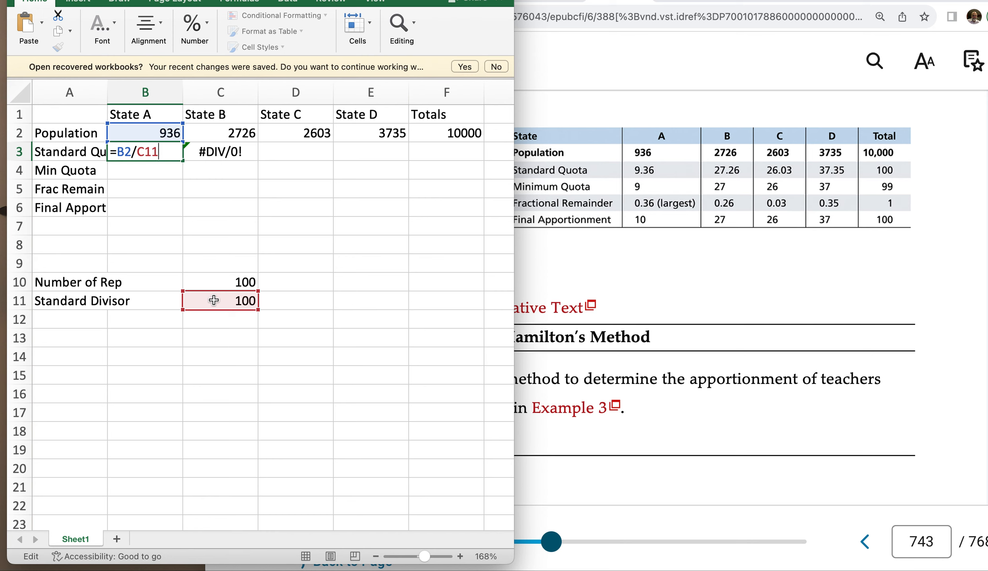
pyautogui.click(138, 153)
pyautogui.write('$')
pyautogui.press('Return')
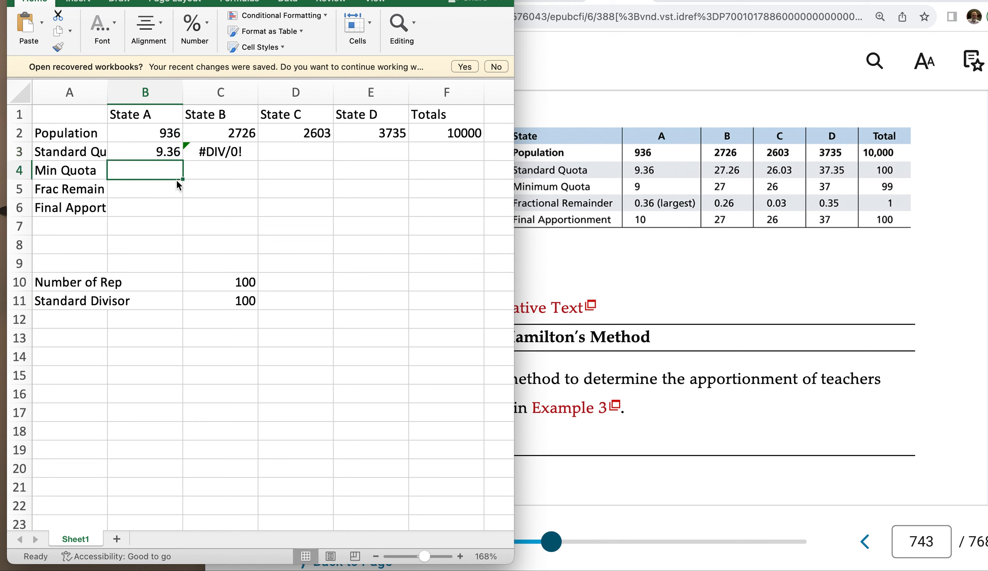
# - Fill the standard quota formula from B3 across through State D in cell E3, checking the copied formula in C3
pyautogui.click(166, 150)
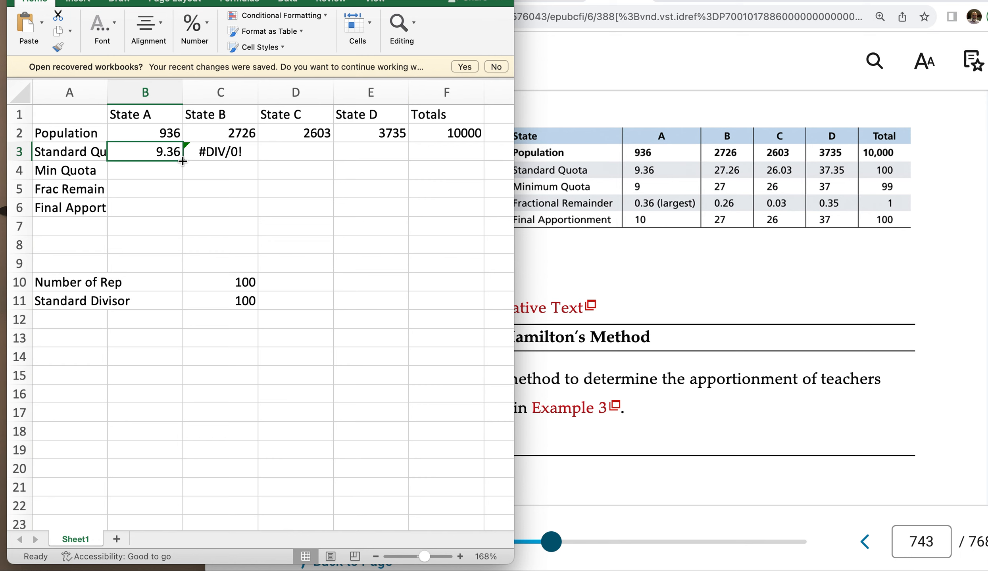
pyautogui.moveTo(183, 161); pyautogui.dragTo(249, 158)
pyautogui.doubleClick(244, 153)
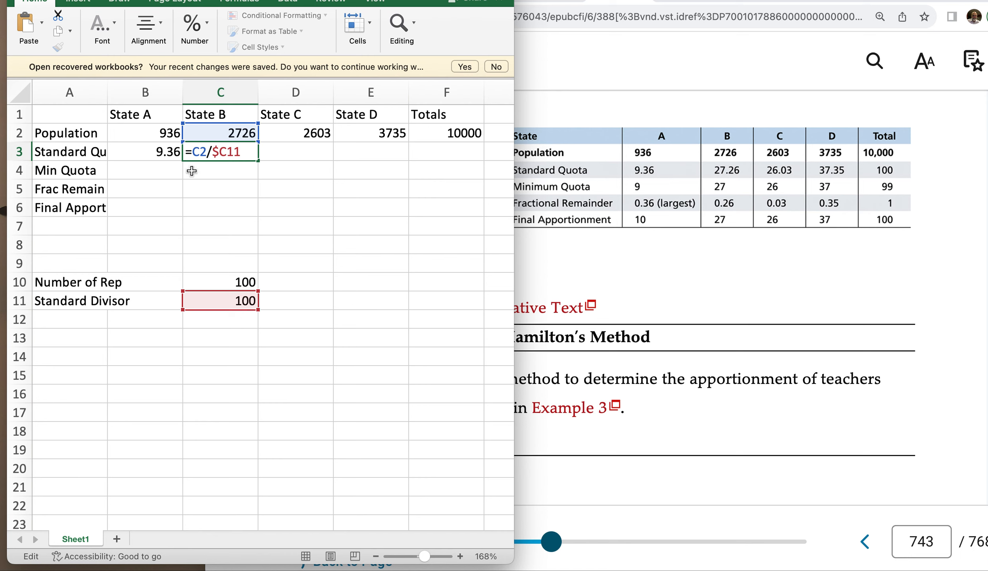
pyautogui.press('Return')
pyautogui.click(170, 152)
pyautogui.moveTo(182, 162); pyautogui.dragTo(404, 144)
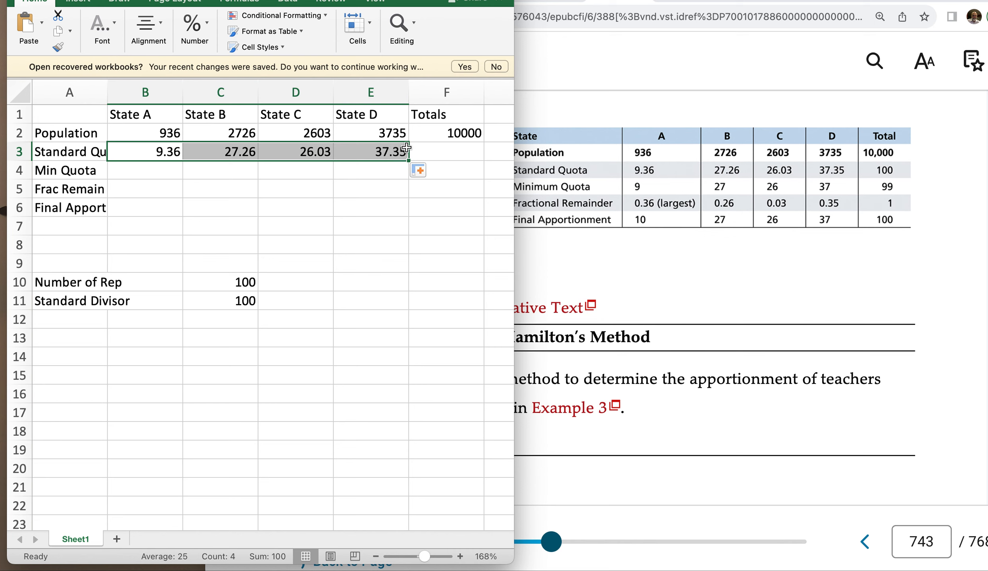
# - Fill the SUM formula from F2 down into F3 to total the standard quotas, and check the cell range each formula uses
pyautogui.click(464, 132)
pyautogui.doubleClick(463, 132)
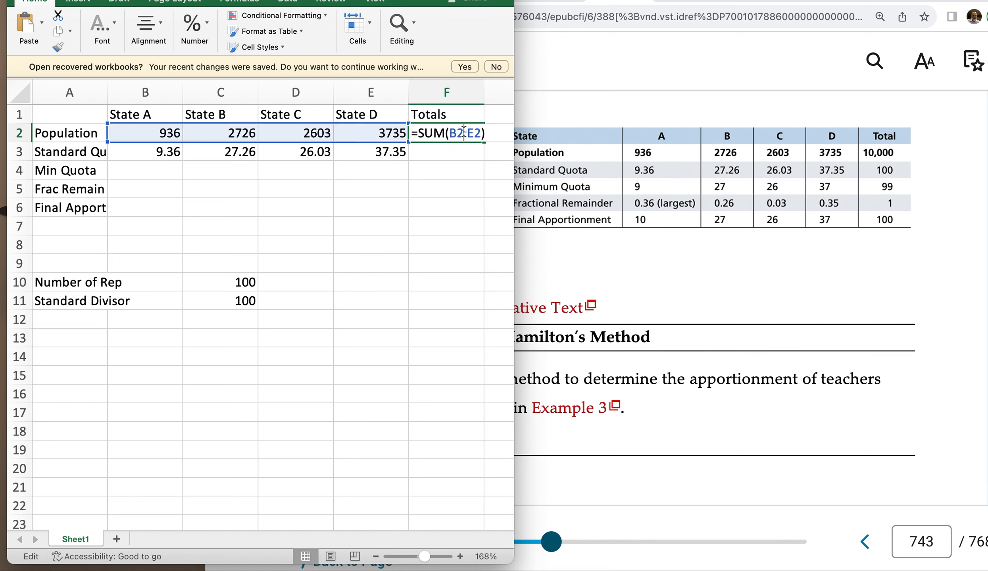
pyautogui.press('Return')
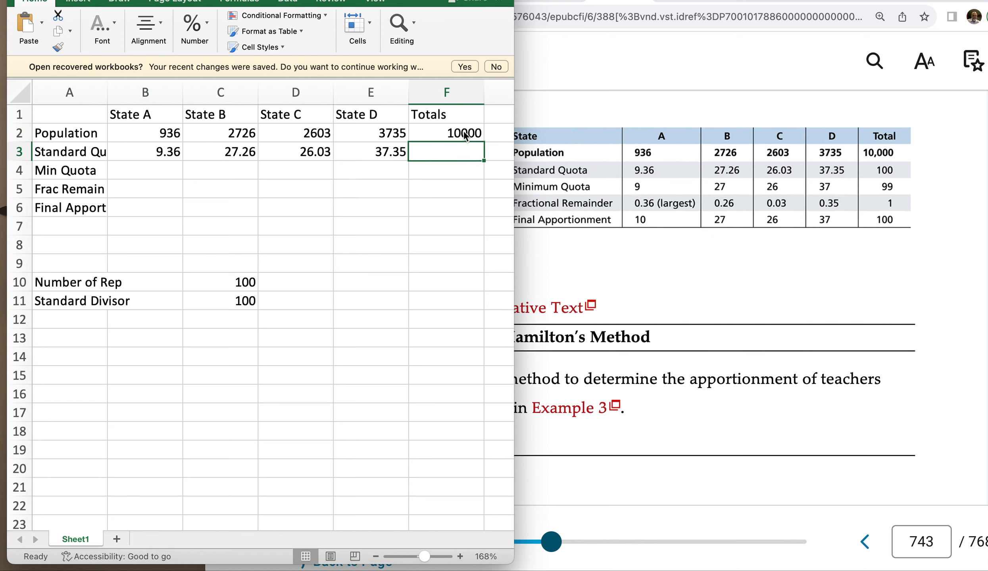
pyautogui.click(468, 132)
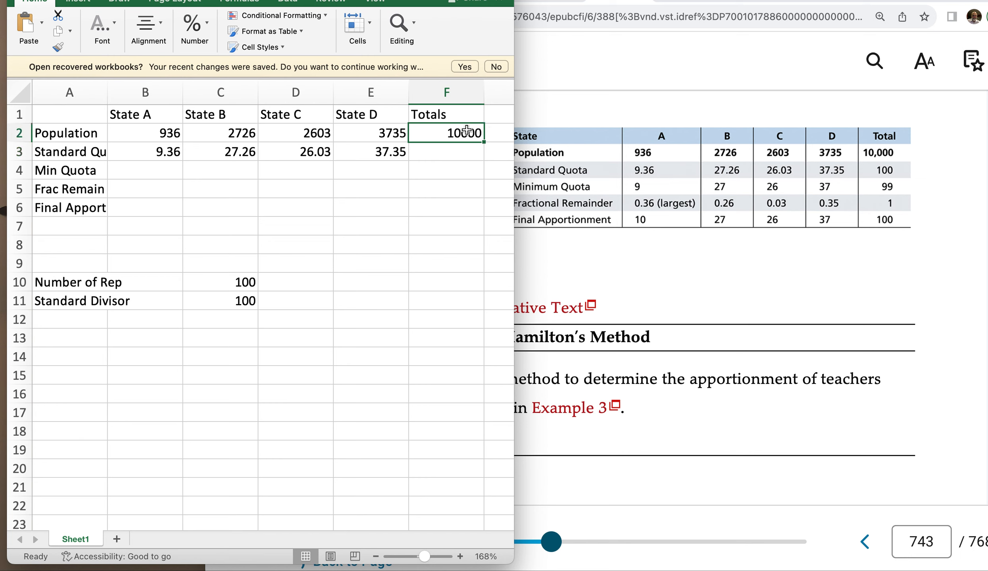
pyautogui.moveTo(484, 143); pyautogui.dragTo(483, 157)
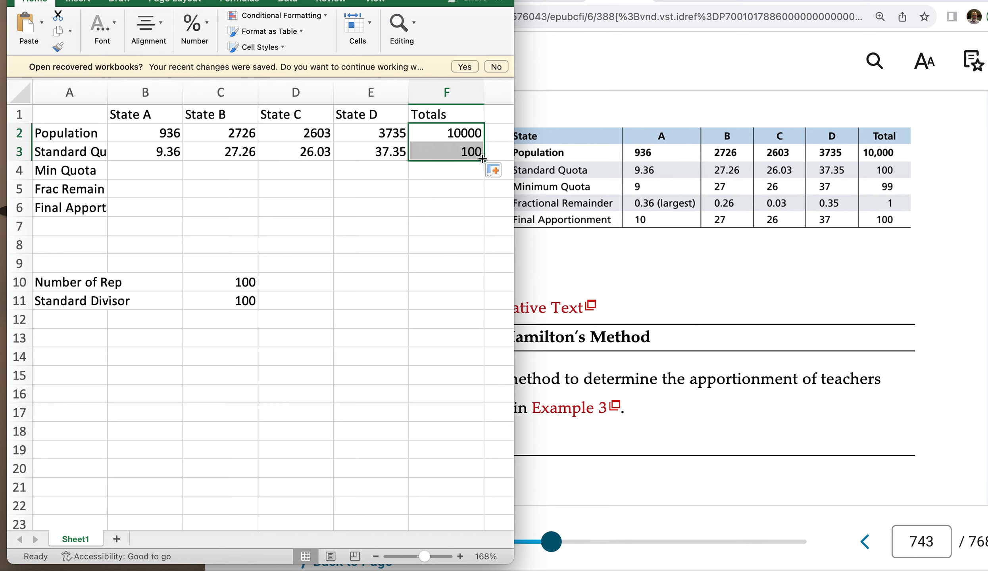
pyautogui.click(432, 154)
pyautogui.doubleClick(432, 154)
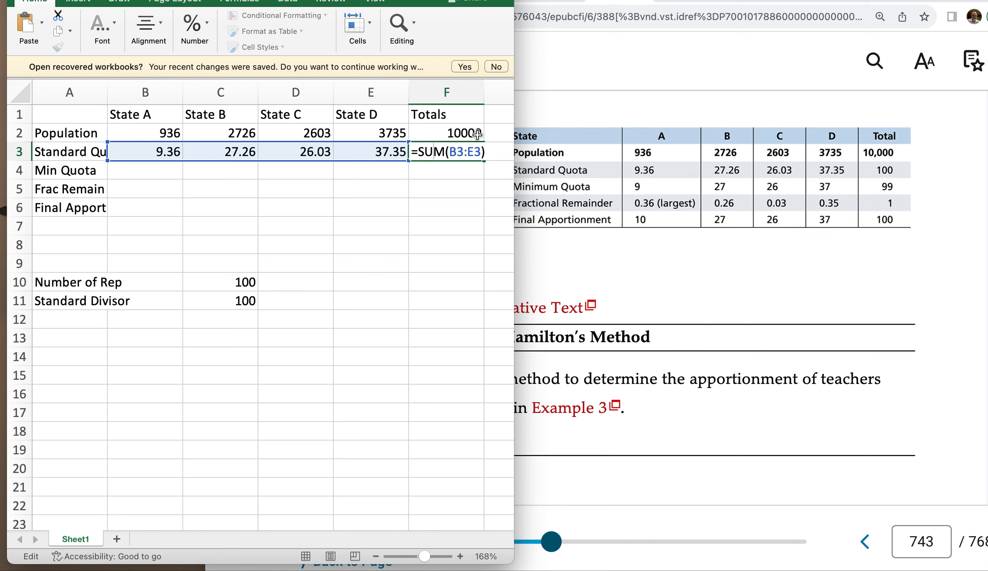
# - Check the cell range used by the population total's SUM formula in F2, leaving the formulas in F3 and F2 as they are
pyautogui.press('Return')
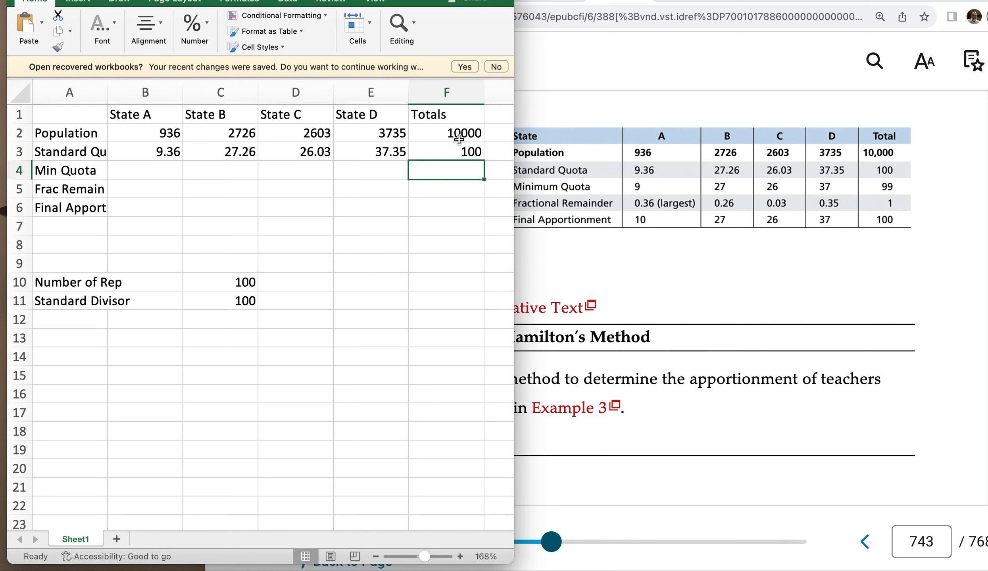
pyautogui.doubleClick(459, 134)
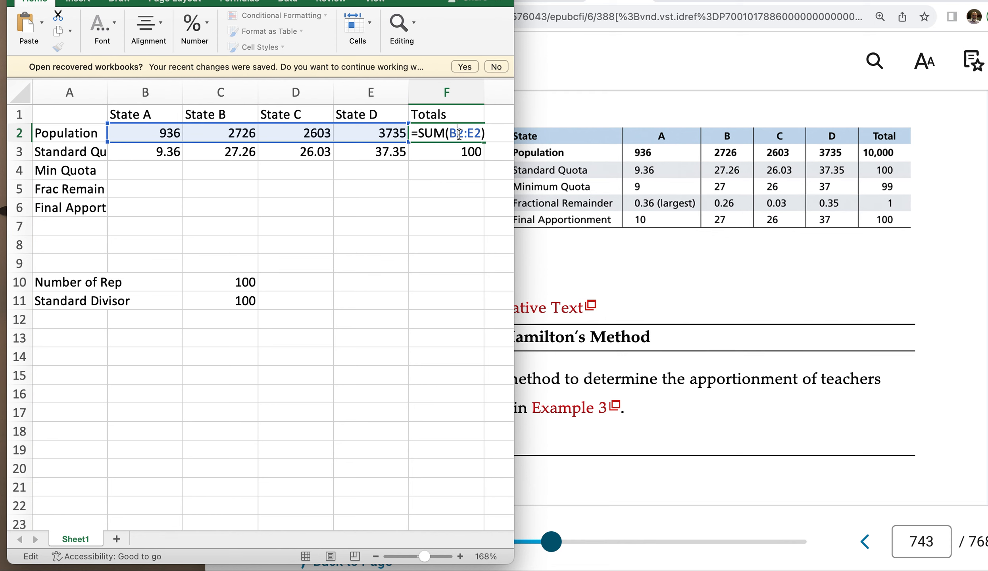
pyautogui.press('Return')
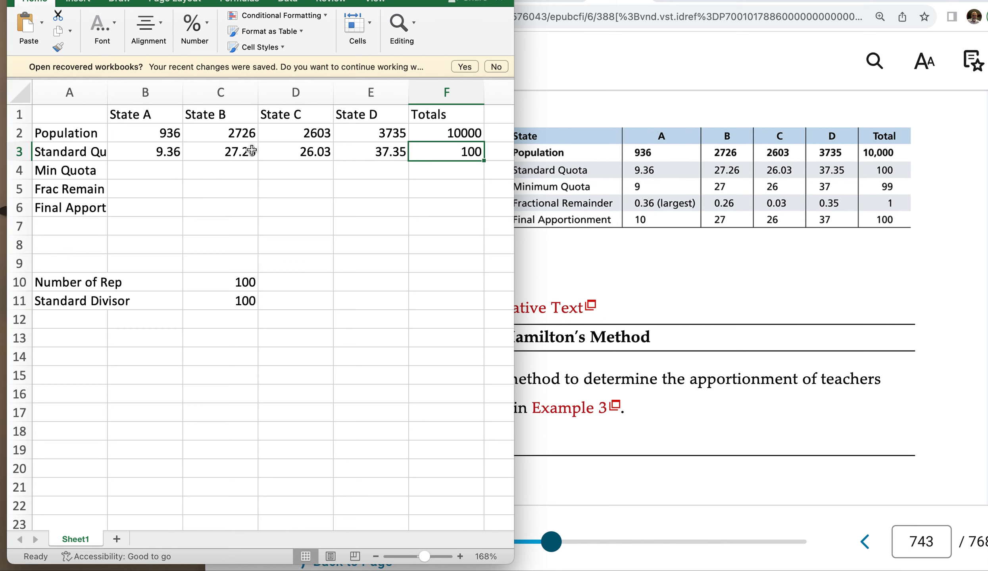
# - Enter the formula =TRUNC(B3) in B4 to compute State A's minimum quota
pyautogui.click(168, 174)
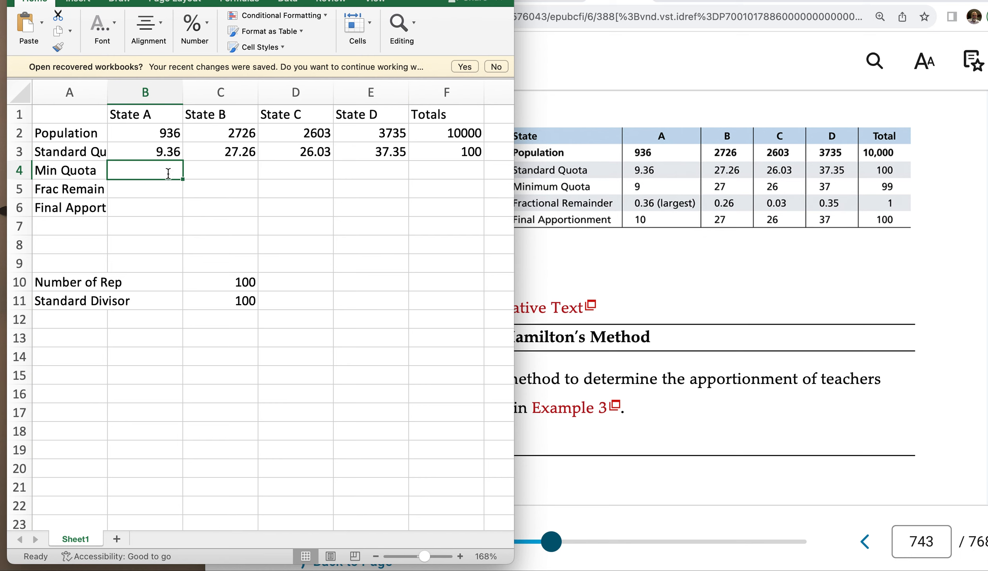
pyautogui.write('=')
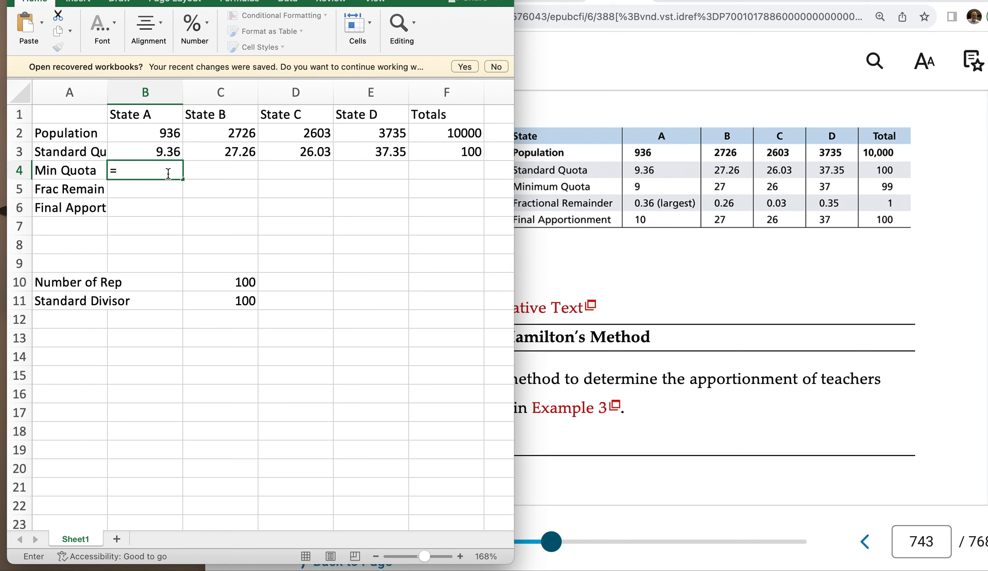
pyautogui.write('trunc')
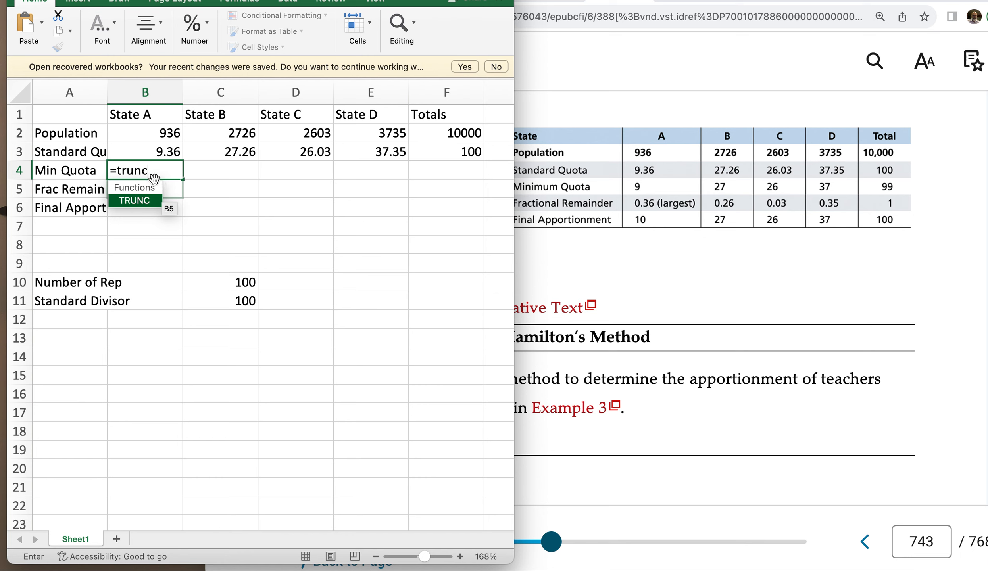
pyautogui.write('(')
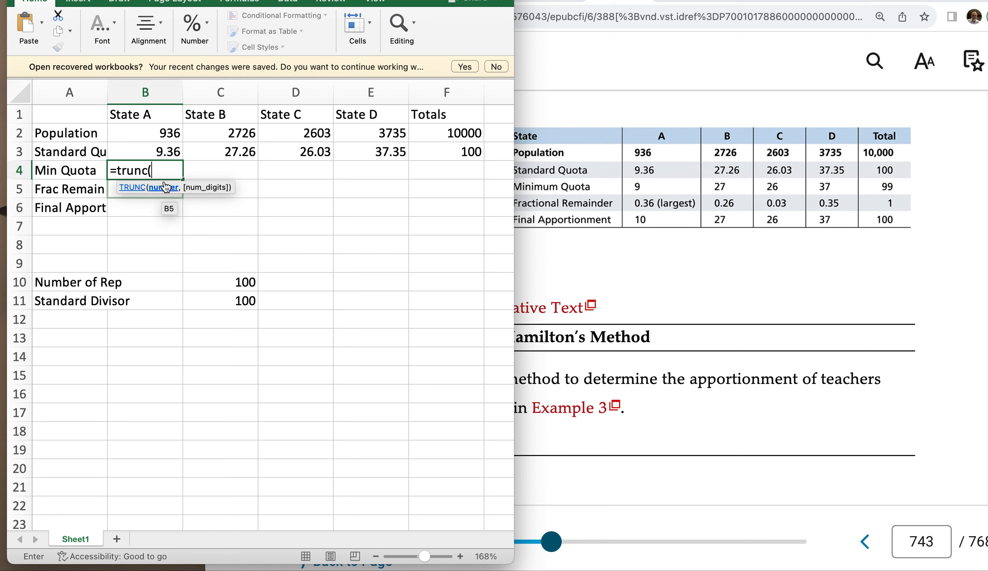
pyautogui.click(163, 152)
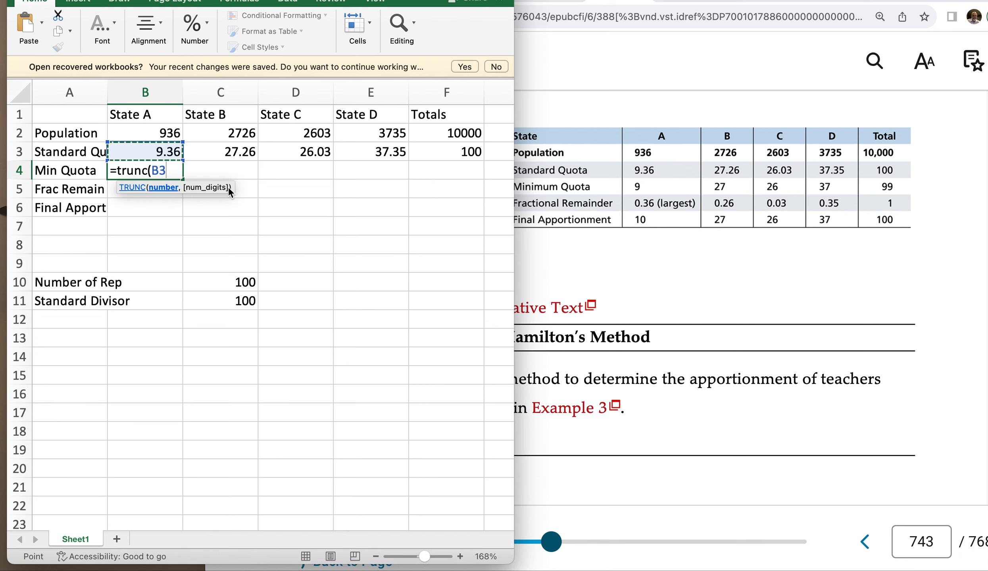
pyautogui.write(')')
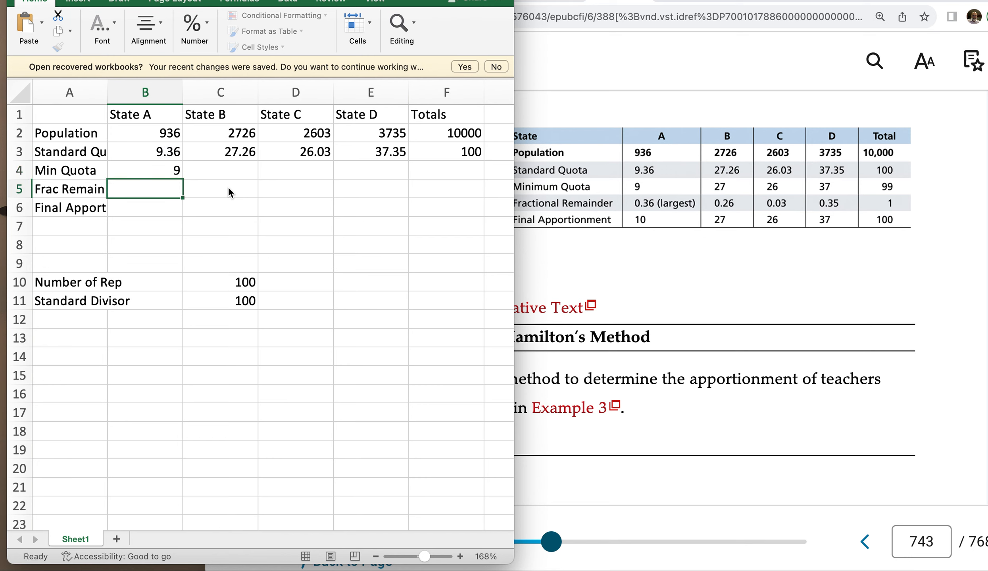
pyautogui.press('Return')
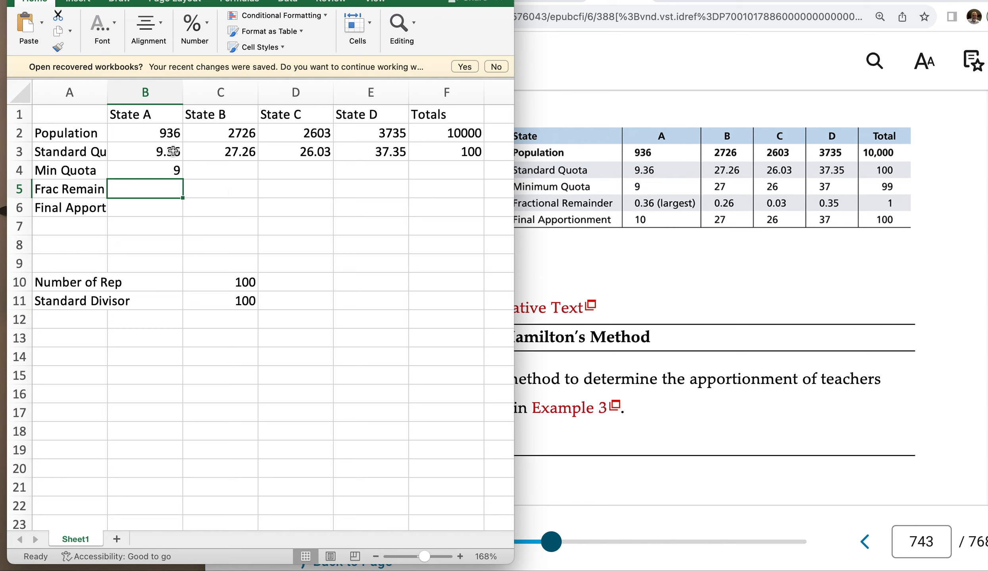
# - Fill the minimum quota formula from B4 across through State D in E4, and check the copied formulas in C4 and D4
pyautogui.click(172, 170)
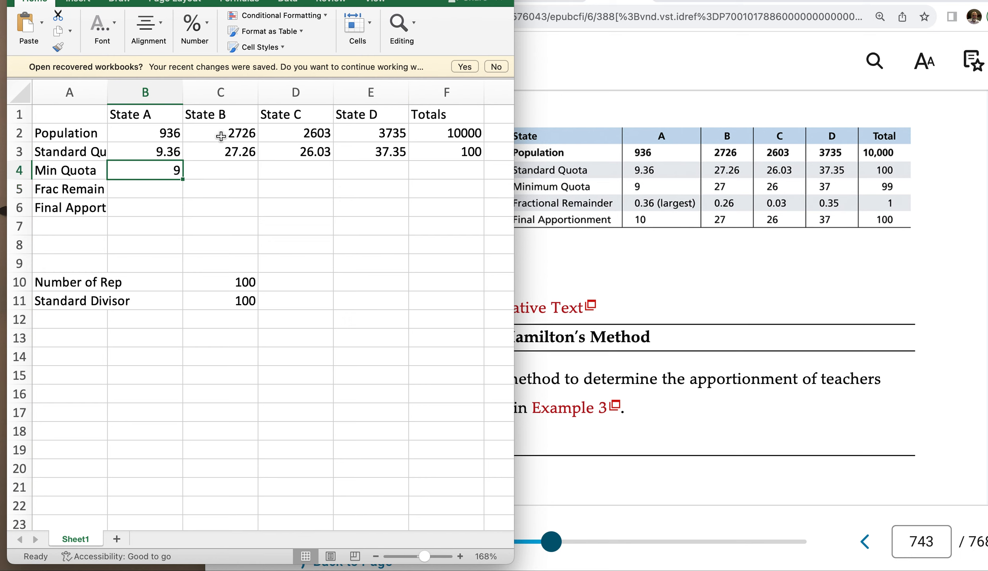
pyautogui.moveTo(181, 179); pyautogui.dragTo(393, 175)
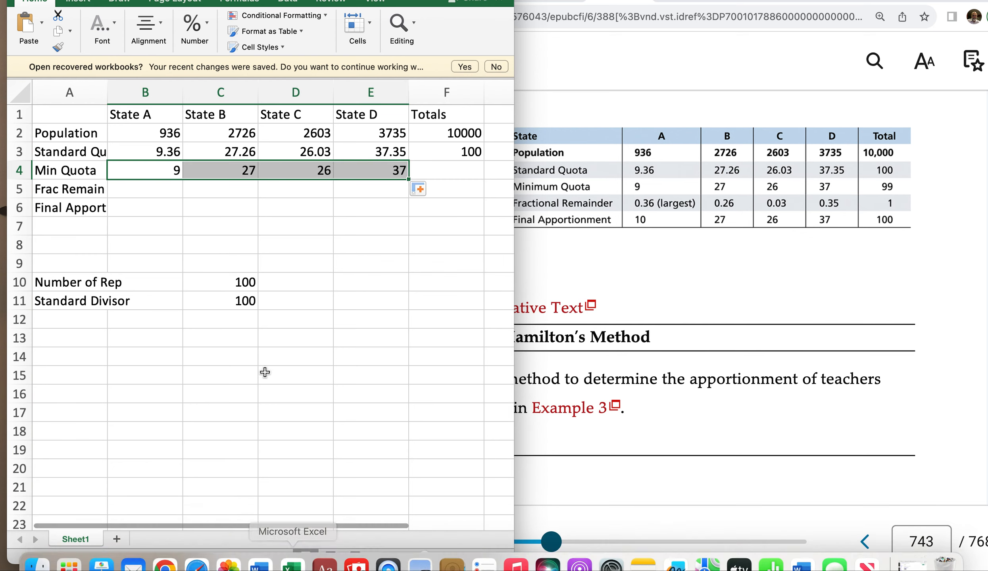
pyautogui.click(234, 171)
pyautogui.doubleClick(233, 171)
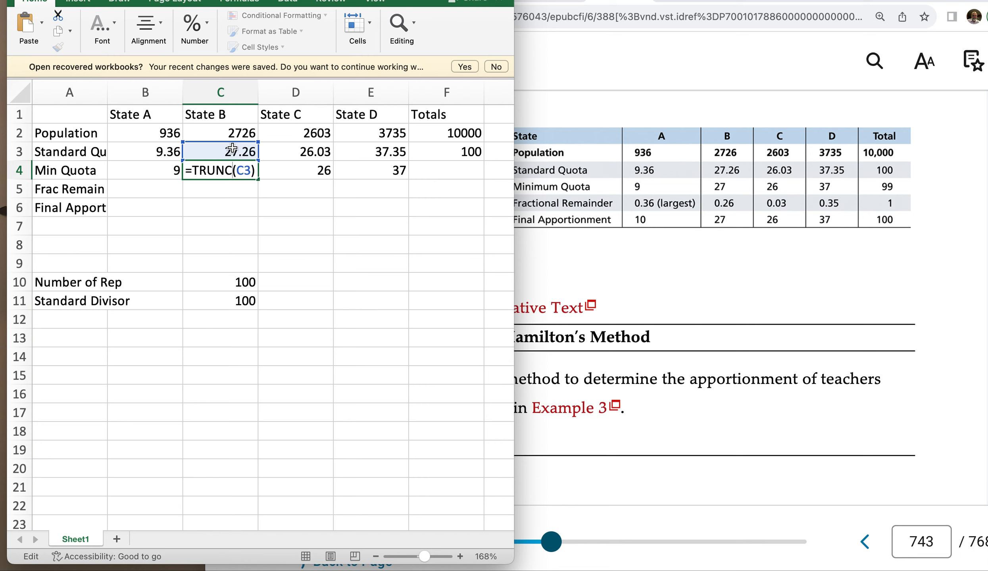
pyautogui.press('Return')
pyautogui.click(323, 170)
pyautogui.doubleClick(300, 171)
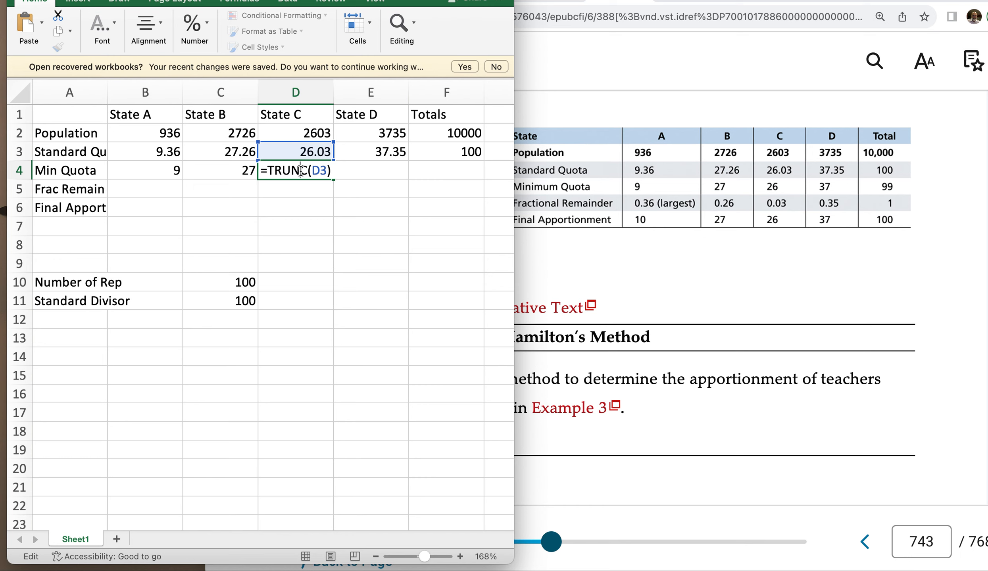
pyautogui.press('Return')
# - Fill the SUM formula from F3 down into F4 to total the minimum quotas
pyautogui.click(471, 170)
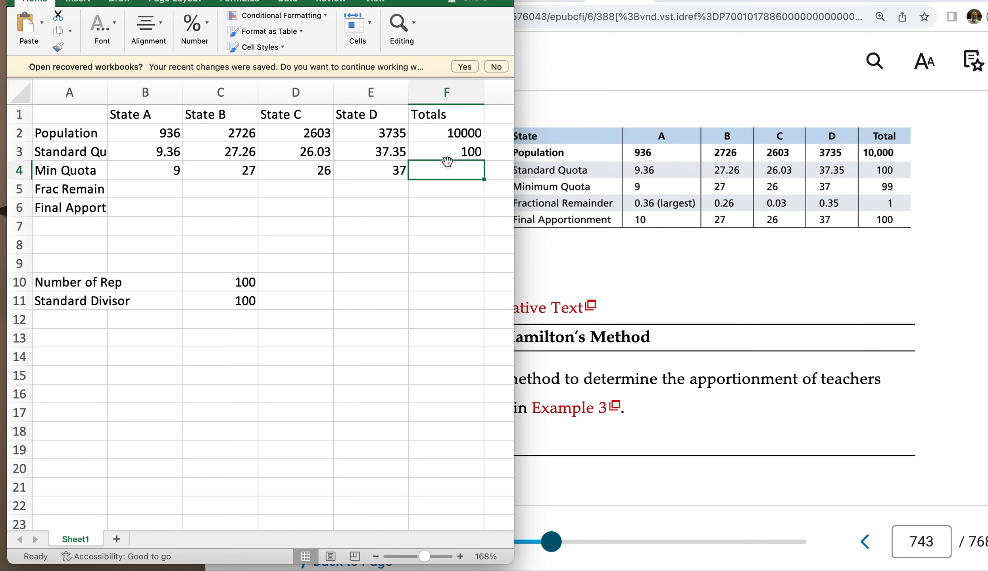
pyautogui.click(459, 150)
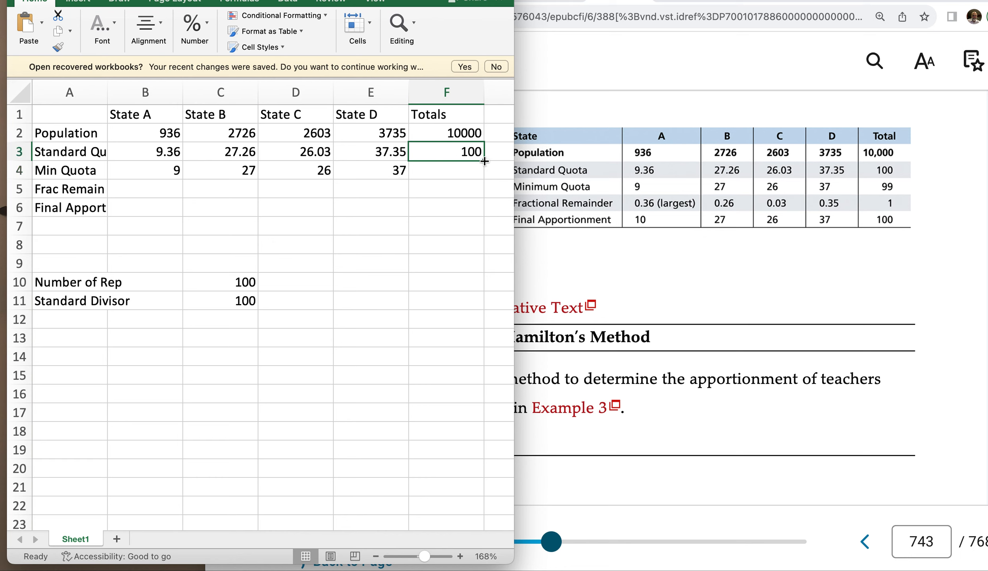
pyautogui.moveTo(484, 162); pyautogui.dragTo(481, 182)
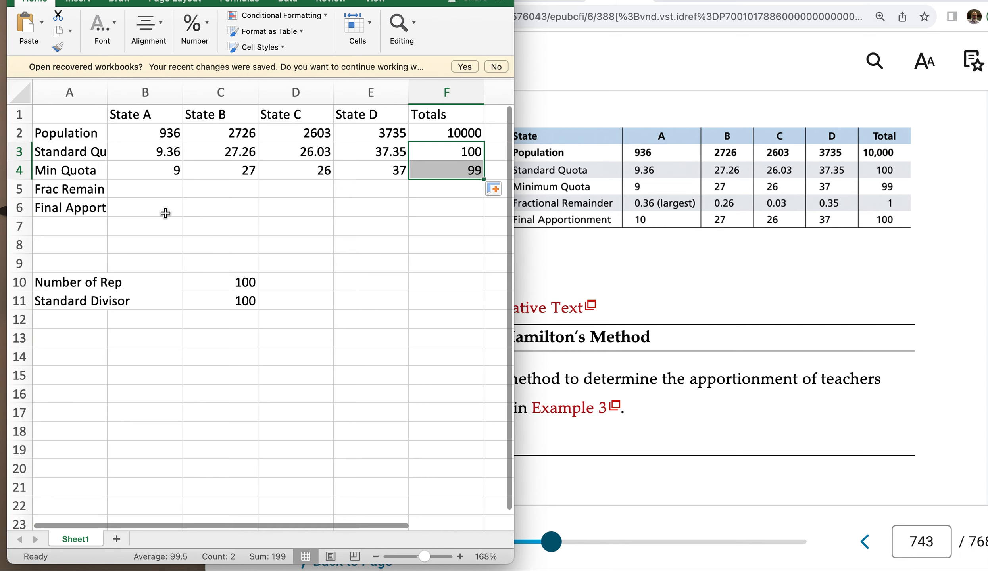
# - Enter the formula =B3-B4 in B5 to compute State A's fractional remainder
pyautogui.click(170, 190)
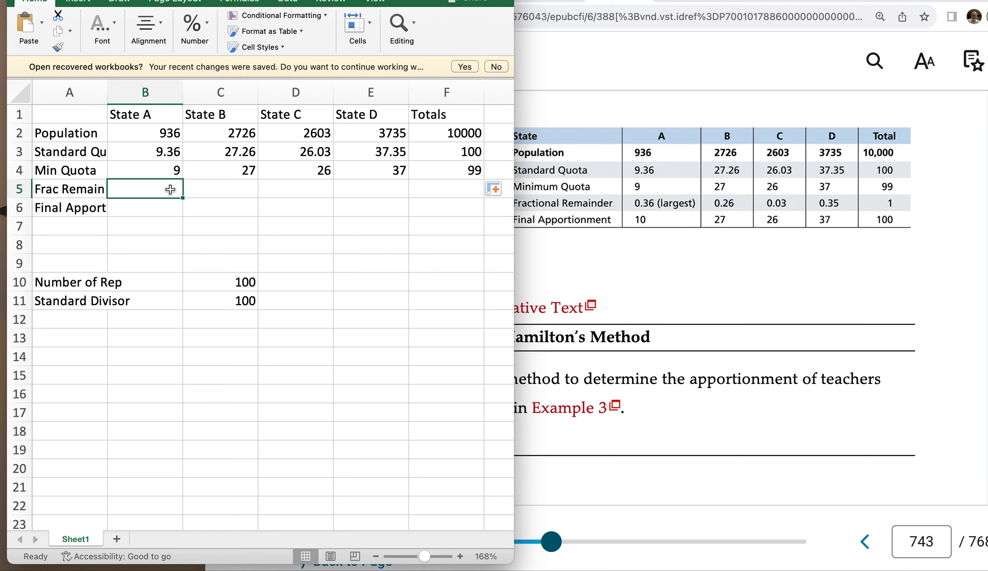
pyautogui.write('=')
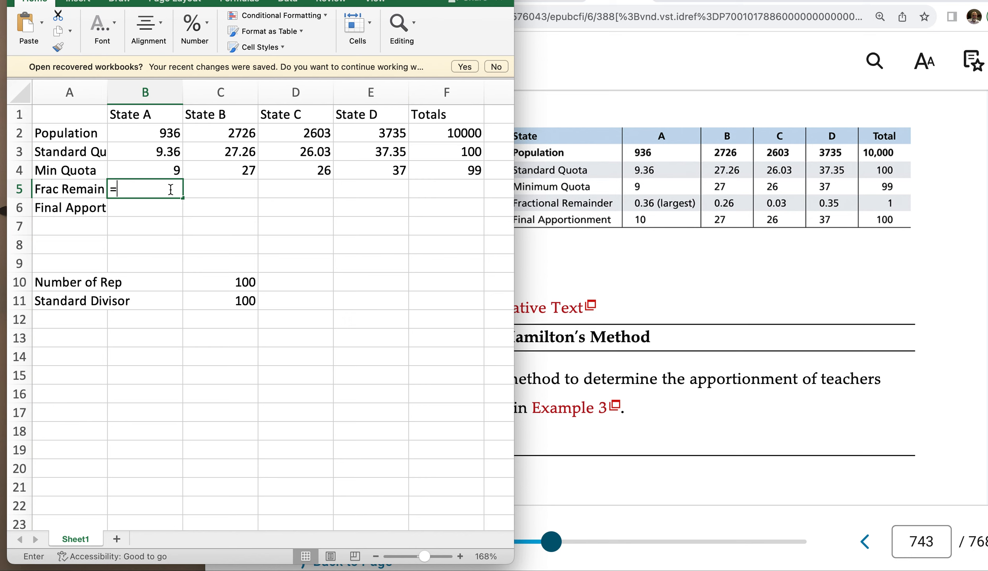
pyautogui.click(168, 150)
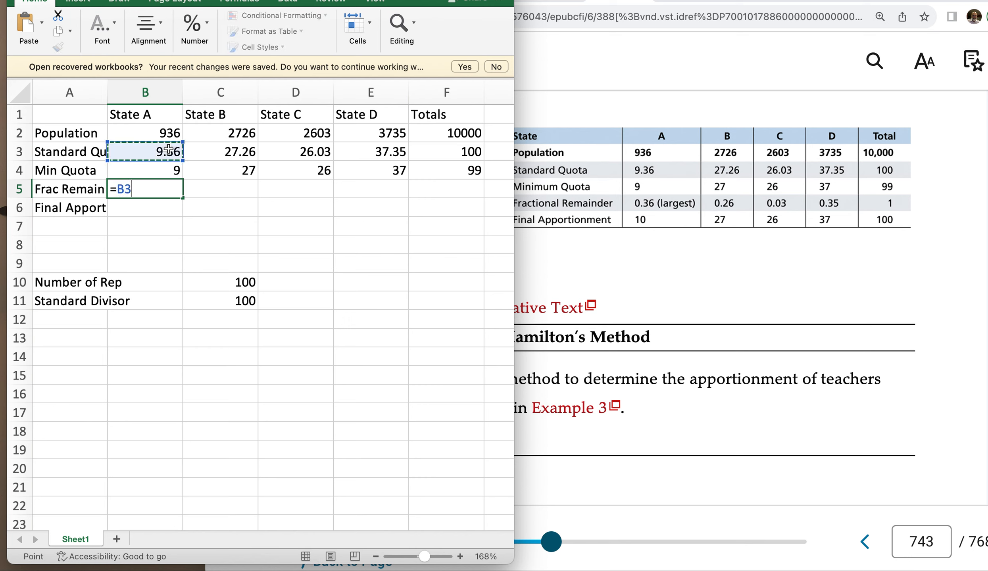
pyautogui.write('-')
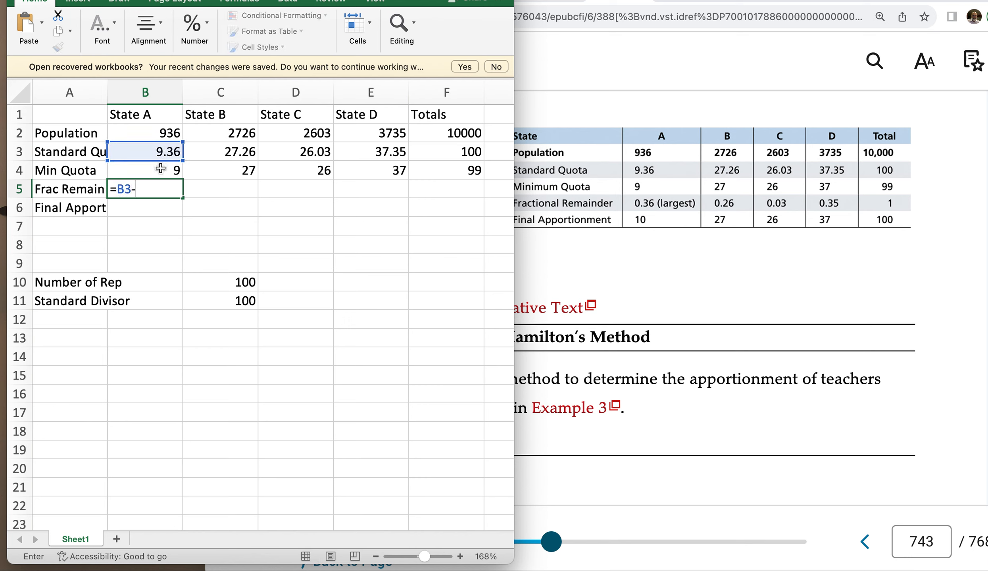
pyautogui.click(160, 169)
pyautogui.press('Return')
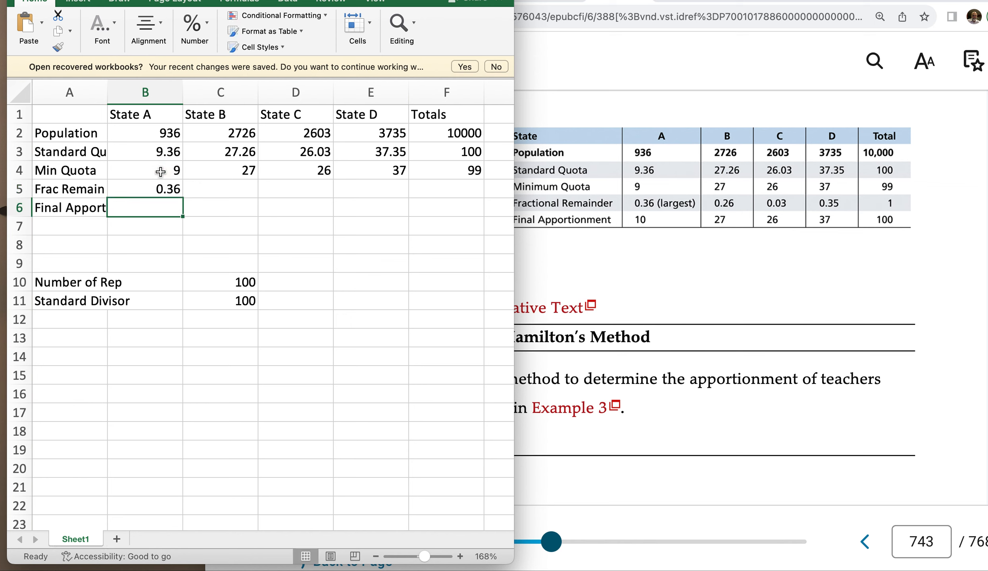
# - Fill the fractional remainder formula from B5 across the other states and into the Totals cell F5
pyautogui.click(177, 194)
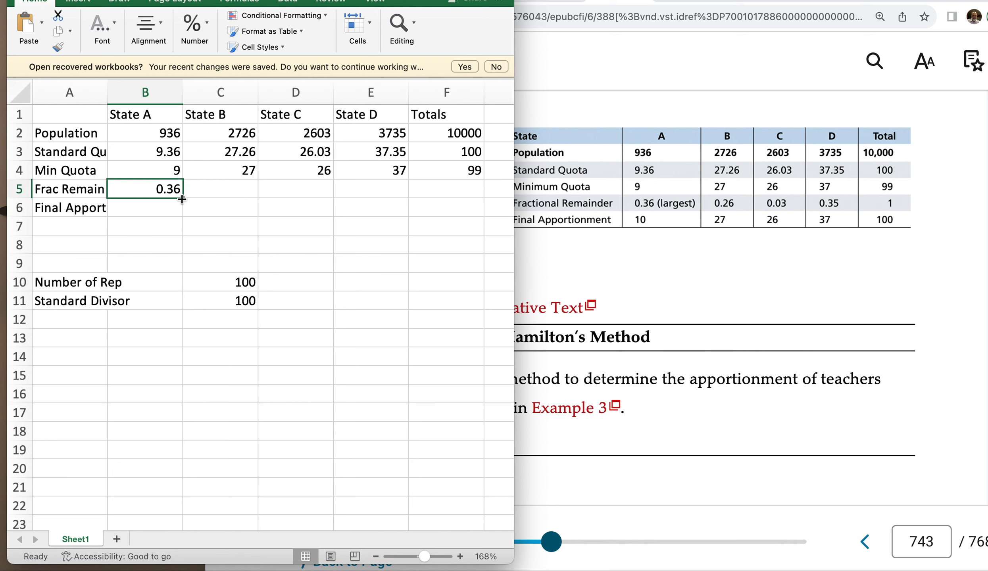
pyautogui.moveTo(182, 199); pyautogui.dragTo(399, 203)
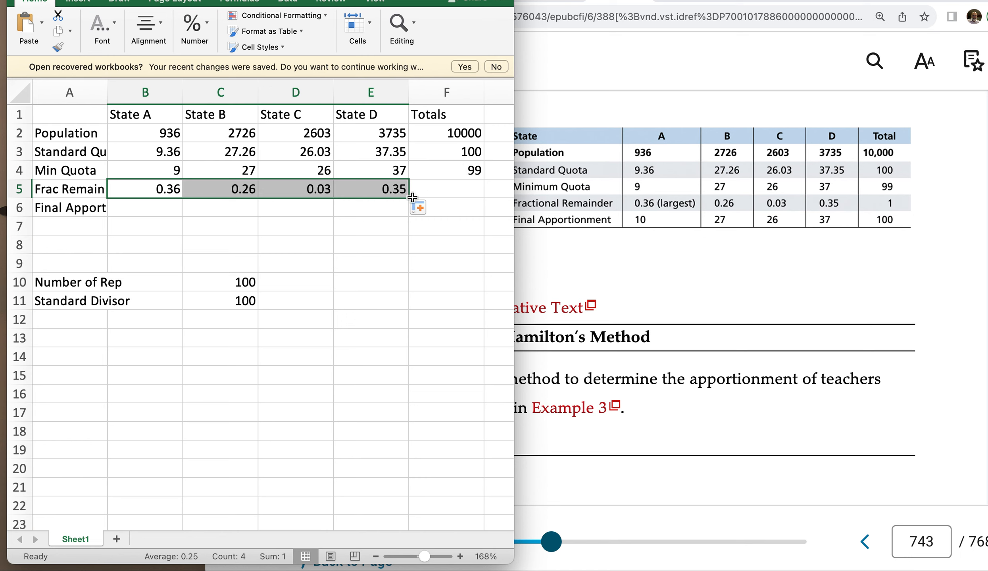
pyautogui.moveTo(407, 198); pyautogui.dragTo(472, 199)
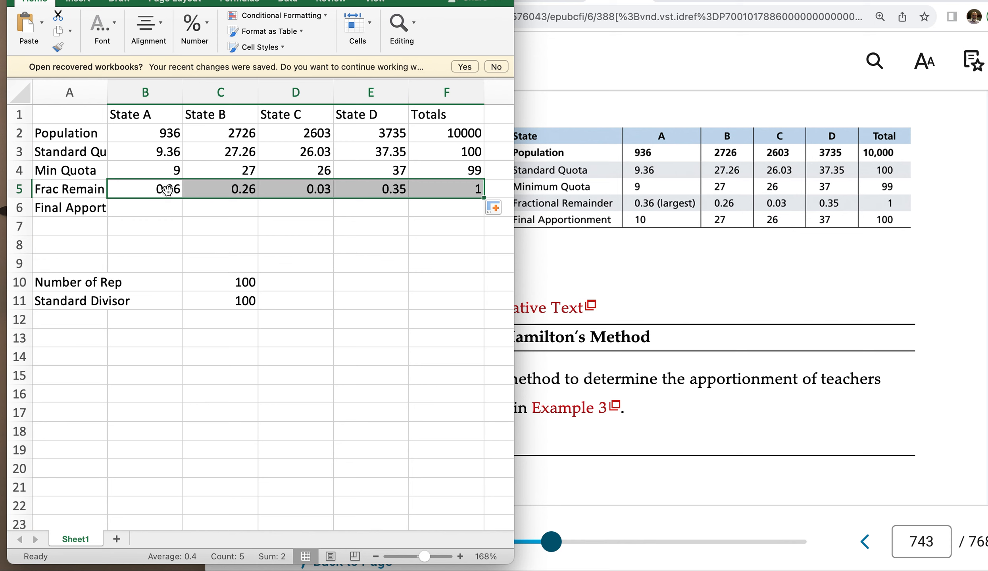
# - Enter the final apportionments 10, 27, 26 and 37 for States A through D in row 6
pyautogui.click(168, 211)
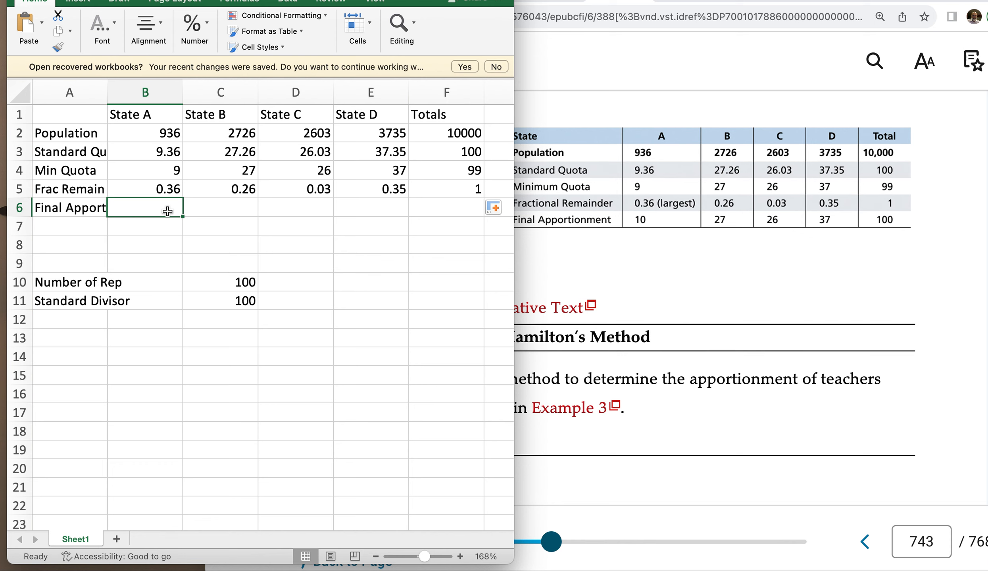
pyautogui.write('10')
pyautogui.click(241, 214)
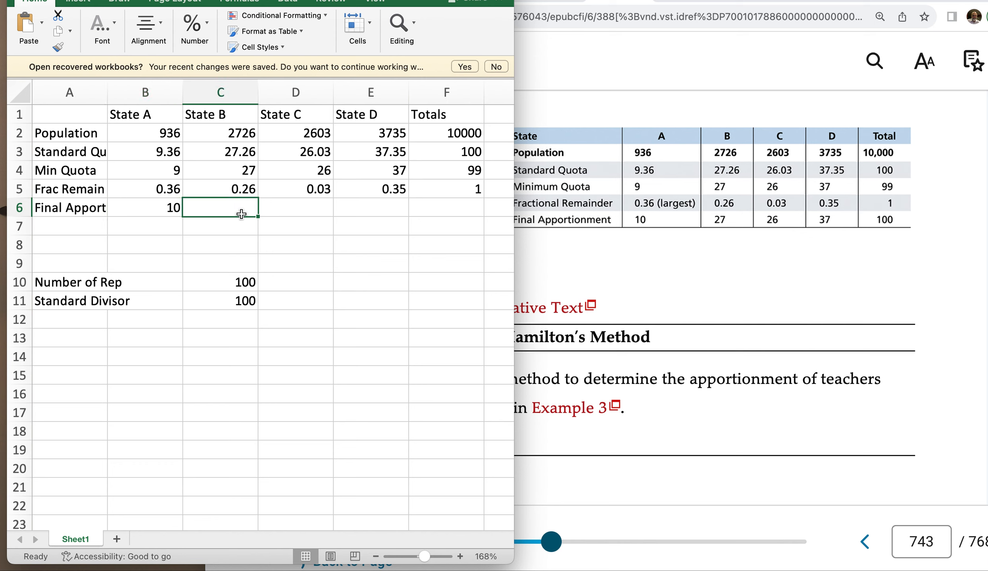
pyautogui.write('27')
pyautogui.press('Tab')
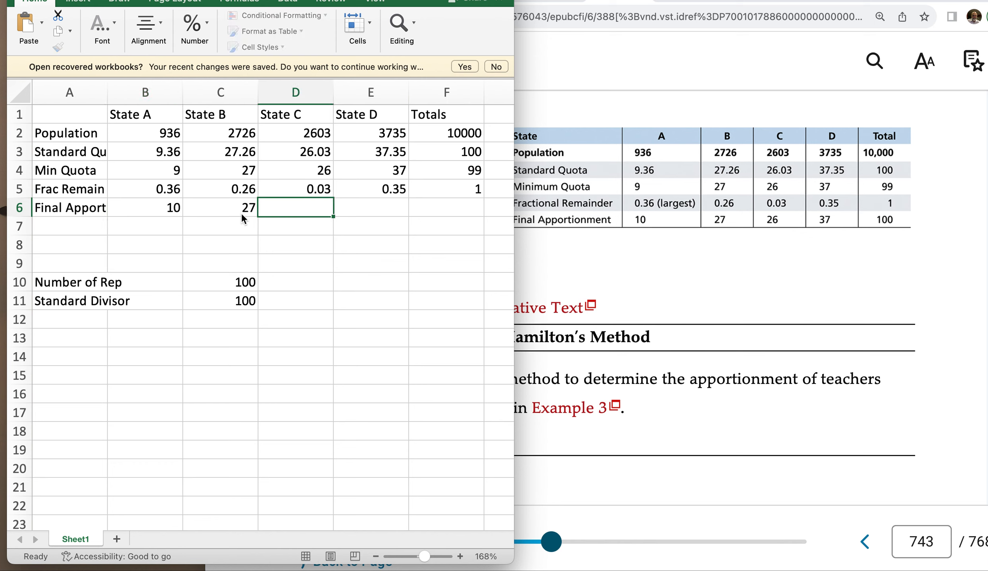
pyautogui.write('26')
pyautogui.press('Tab')
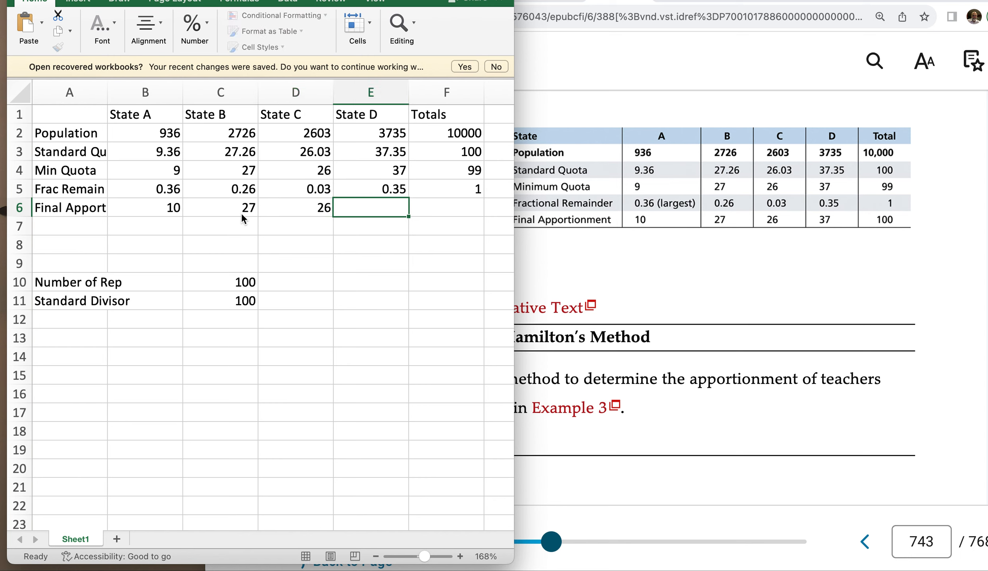
pyautogui.write('37')
pyautogui.press('Tab')
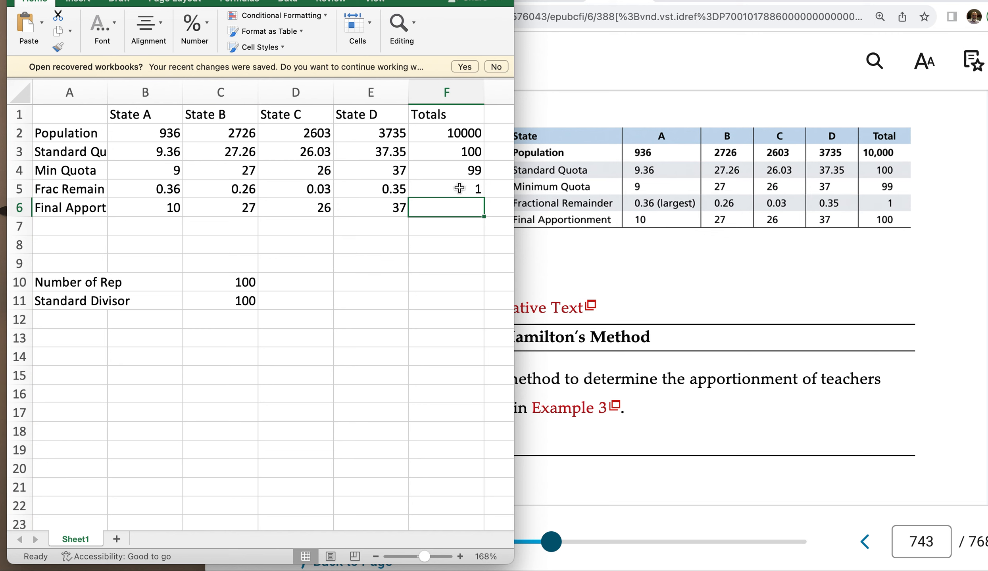
# - Try to total the final apportionment by filling the formula from F5 down into F6
pyautogui.click(480, 191)
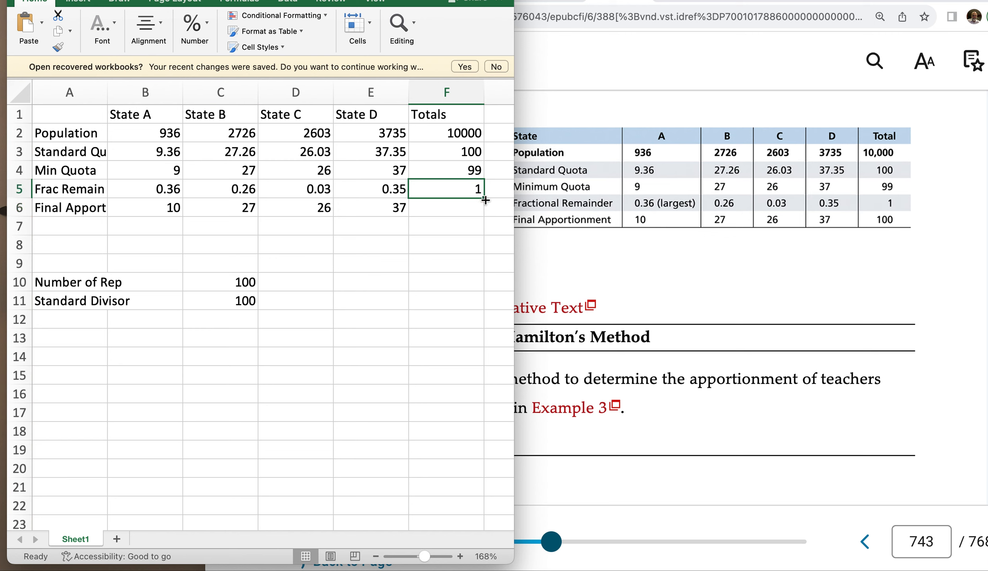
pyautogui.moveTo(485, 198); pyautogui.dragTo(464, 229)
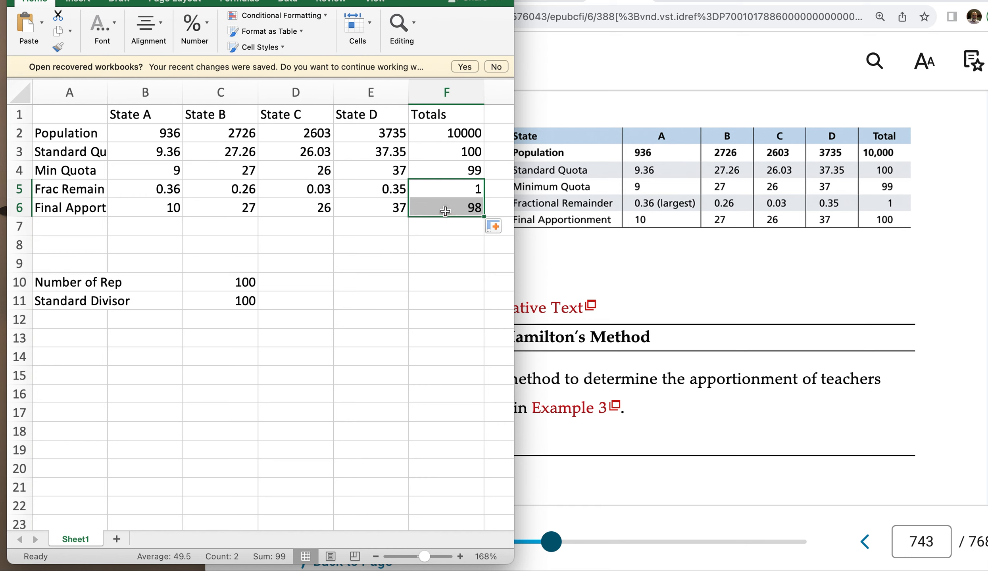
pyautogui.click(471, 191)
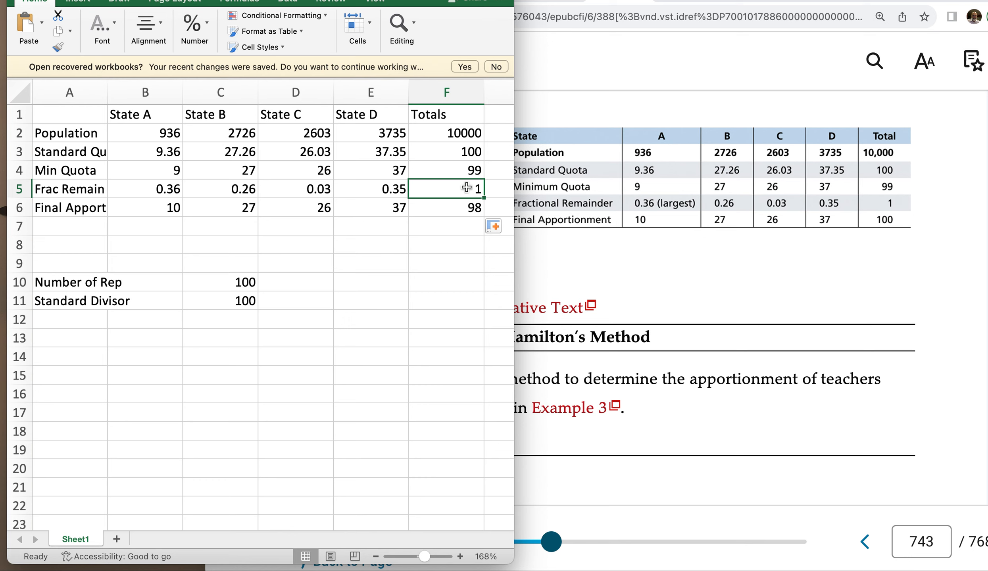
# - Copy the minimum quota's SUM formula from F4 into F6 to total the final apportionment
pyautogui.click(463, 168)
pyautogui.press('super+c')
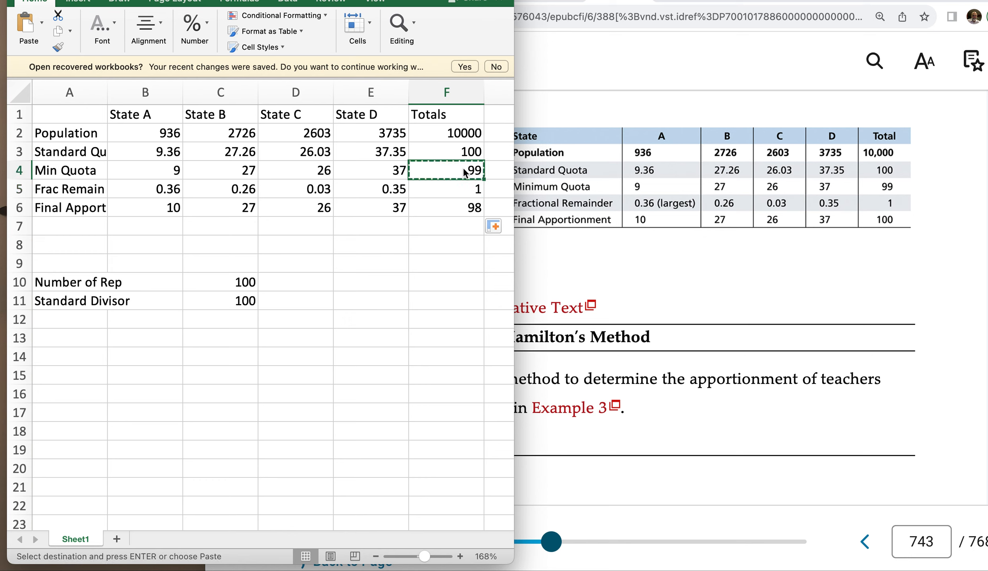
pyautogui.click(459, 207)
pyautogui.press('super+v')
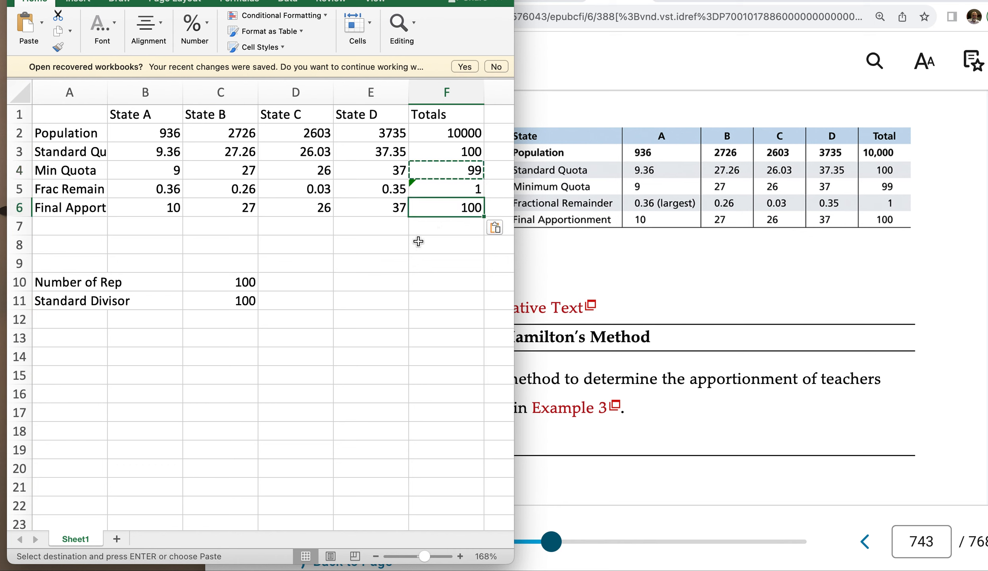
# - Check which cells the SUM formula for the final apportionment total in F6 covers
pyautogui.doubleClick(439, 209)
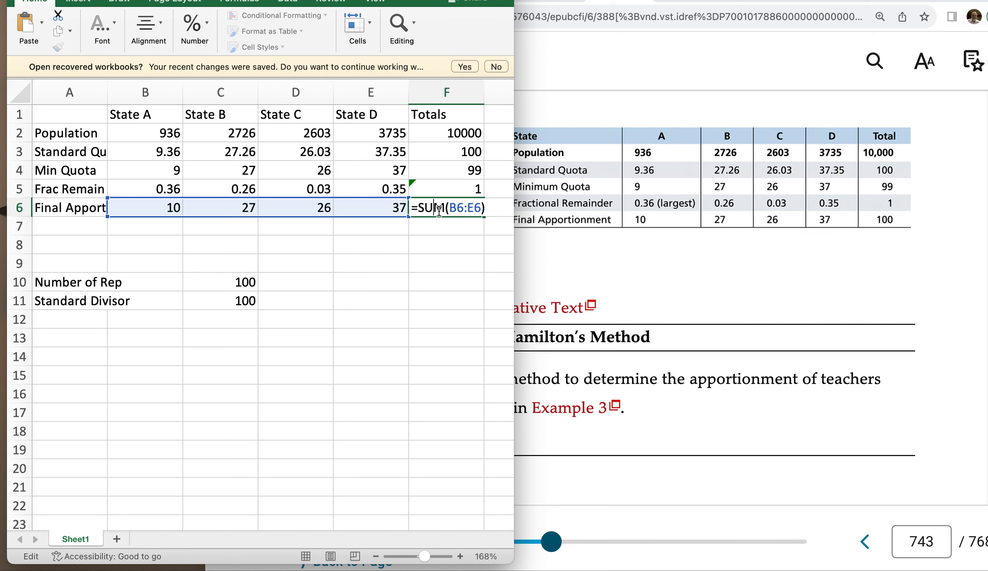
pyautogui.press('Return')
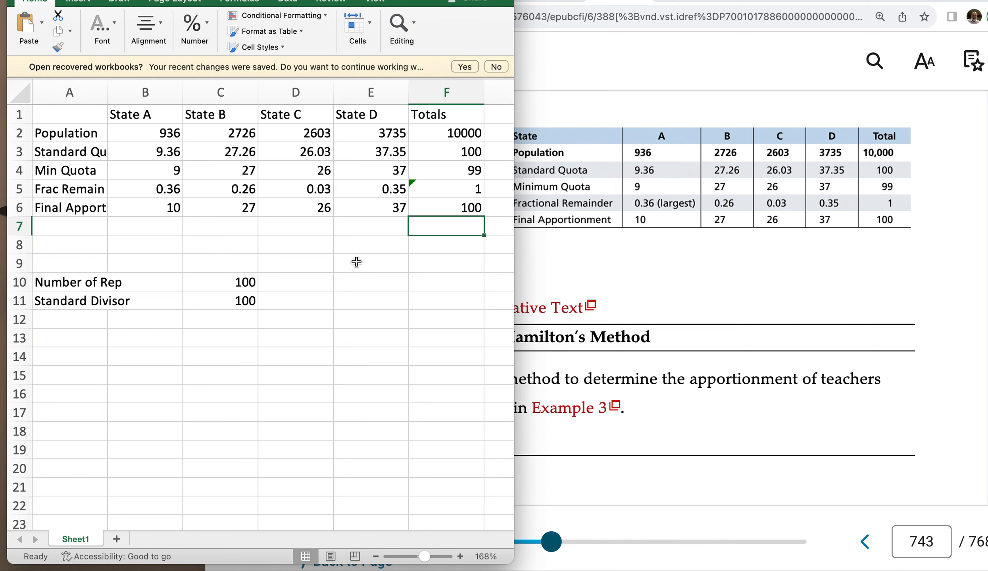
# - Find the textbook's 101-seat table for the same four states and set the Number of Rep in C10 to 101
pyautogui.scroll(-20, 718, 223)
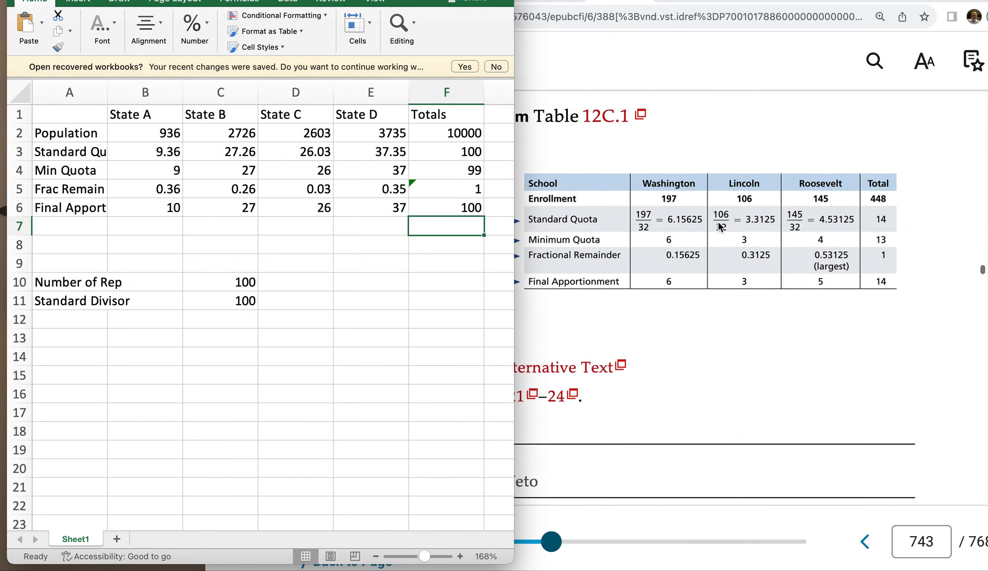
pyautogui.scroll(-20, 719, 224)
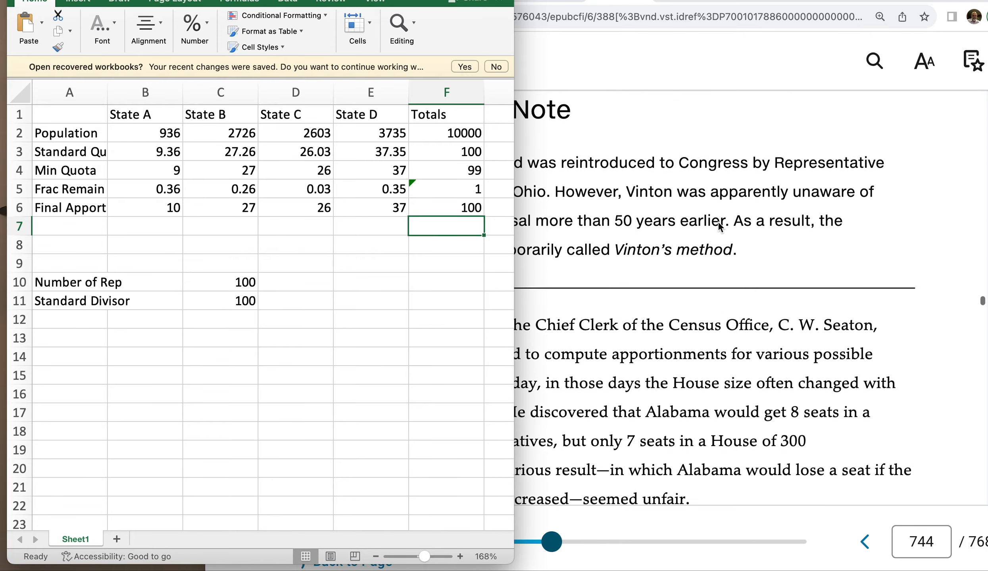
pyautogui.scroll(-20, 719, 225)
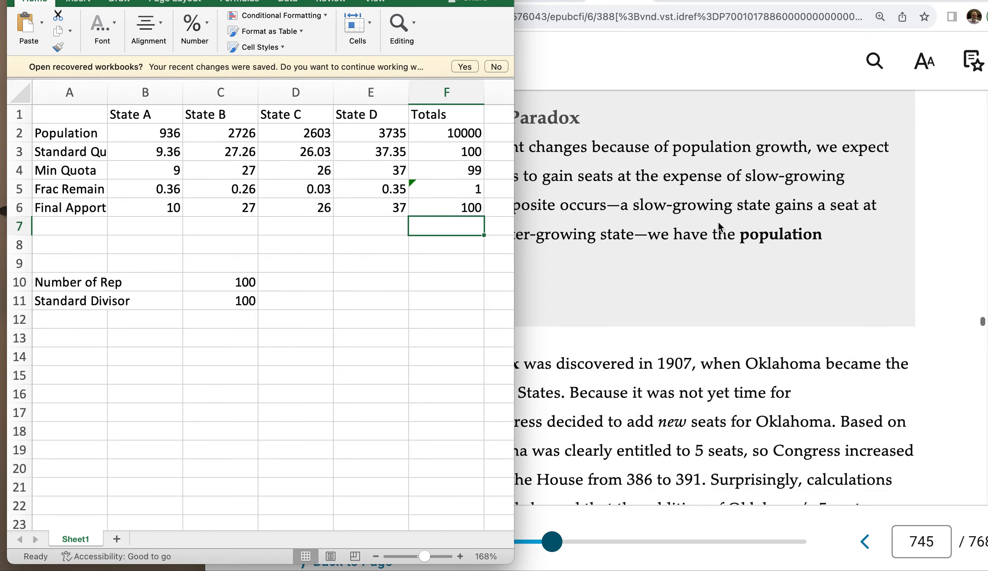
pyautogui.scroll(-3, 717, 221)
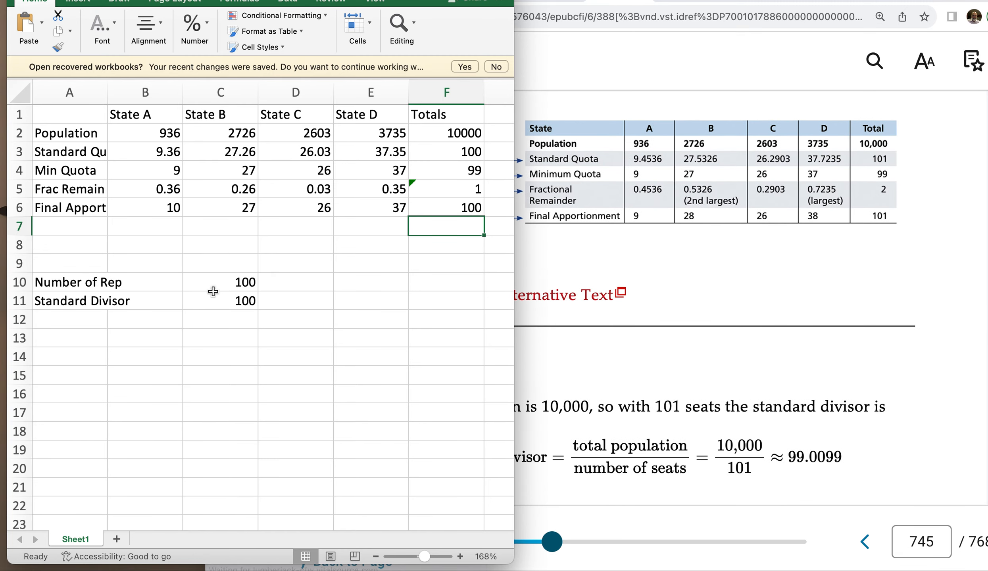
pyautogui.click(225, 284)
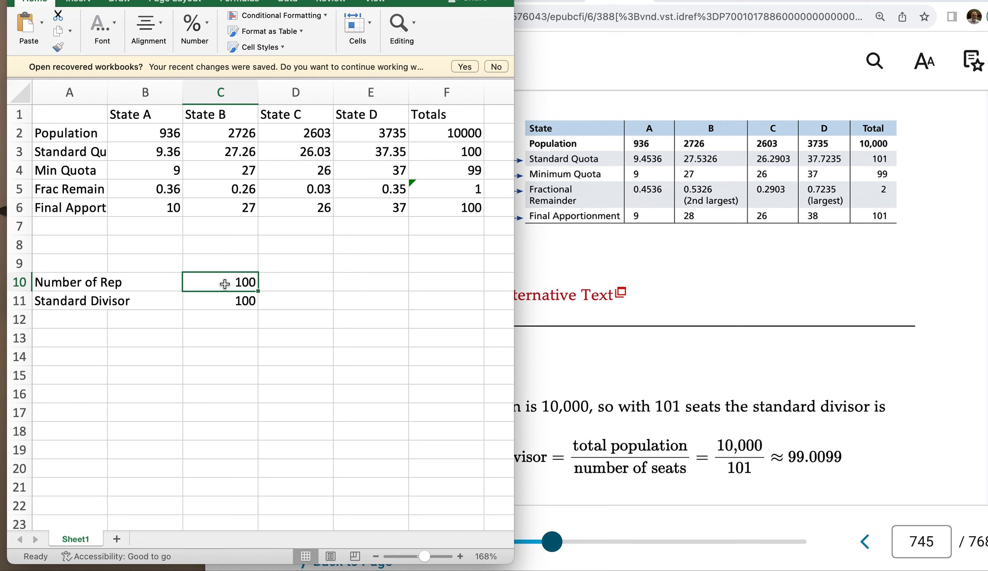
pyautogui.write('1')
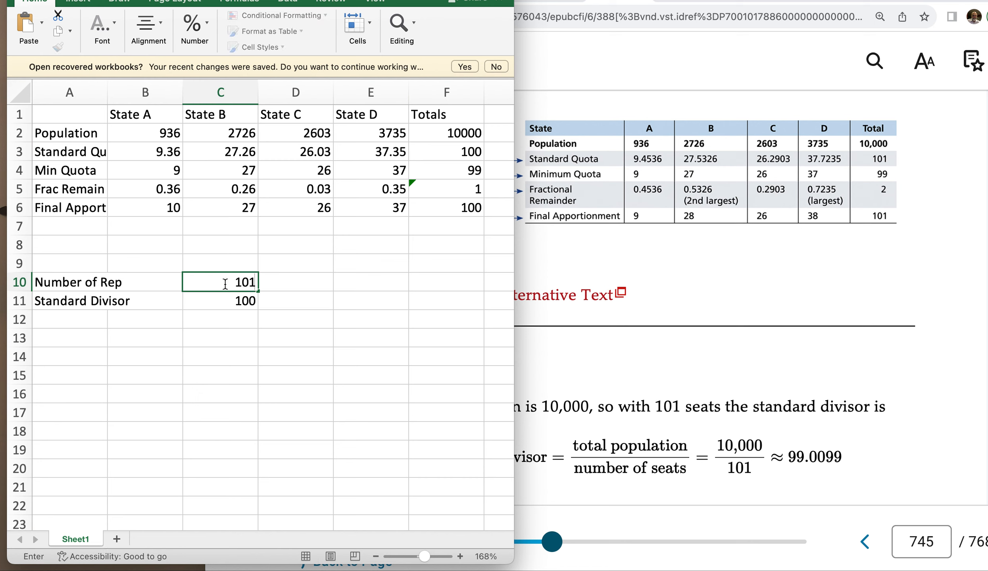
pyautogui.press('Return')
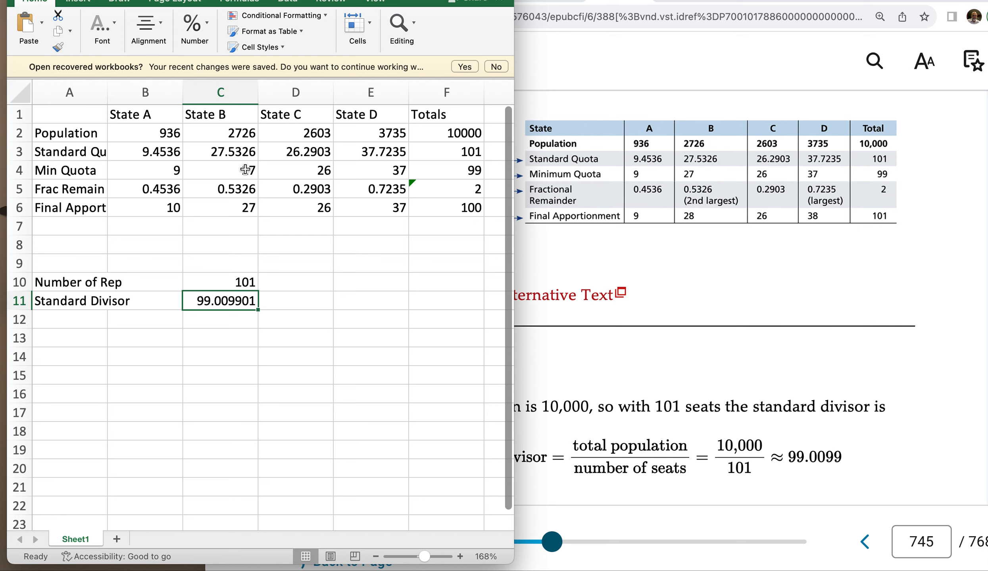
# - Enter the 101-seat final apportionments in row 7: 9, 28, 26 and 38 for States A through D
pyautogui.click(243, 225)
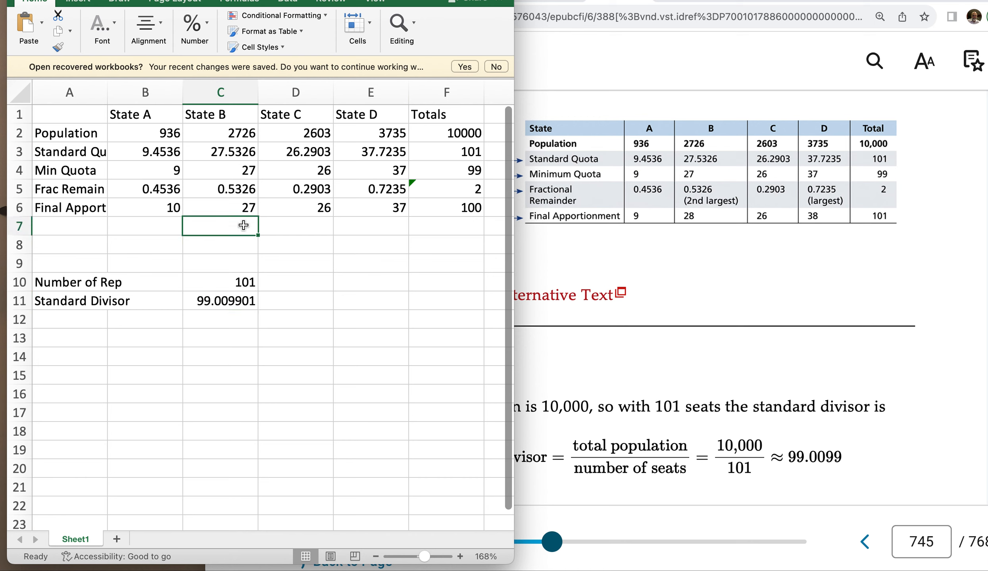
pyautogui.write('28')
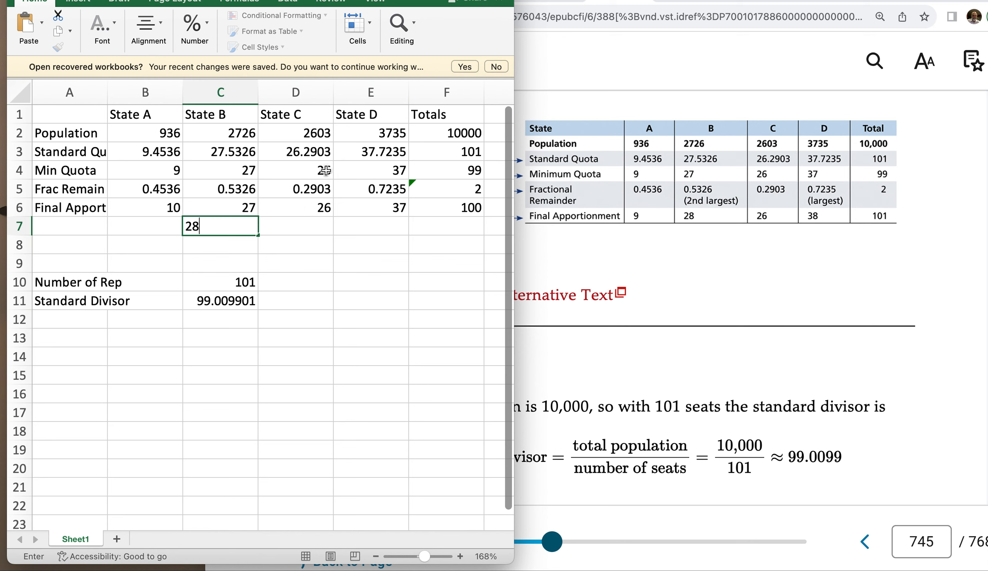
pyautogui.click(322, 229)
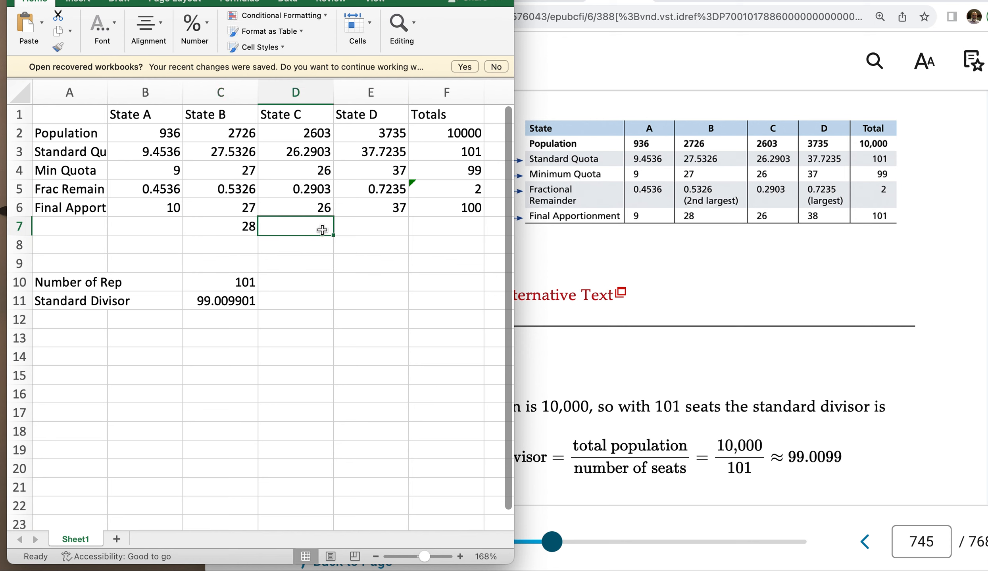
pyautogui.write('26')
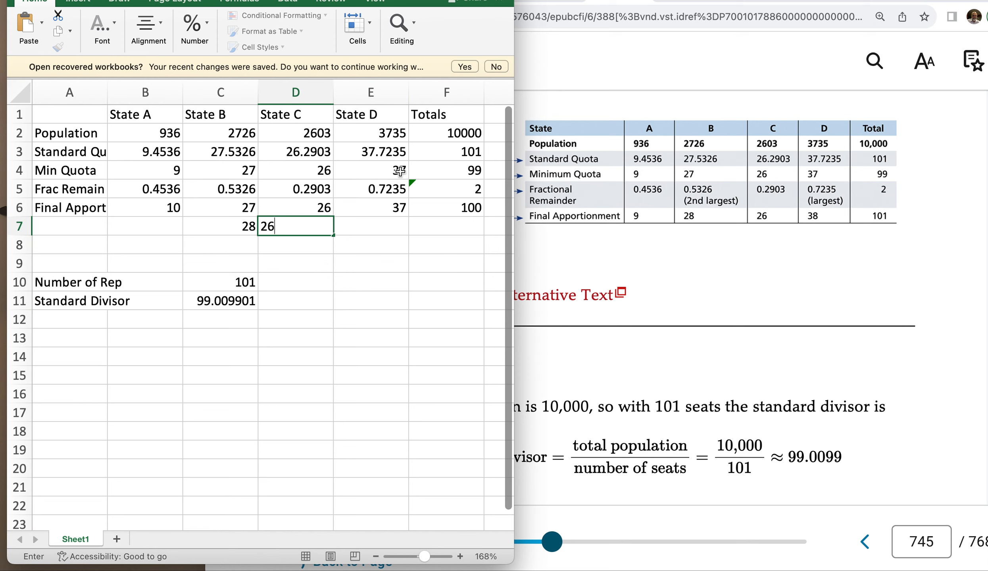
pyautogui.click(381, 229)
pyautogui.write('38')
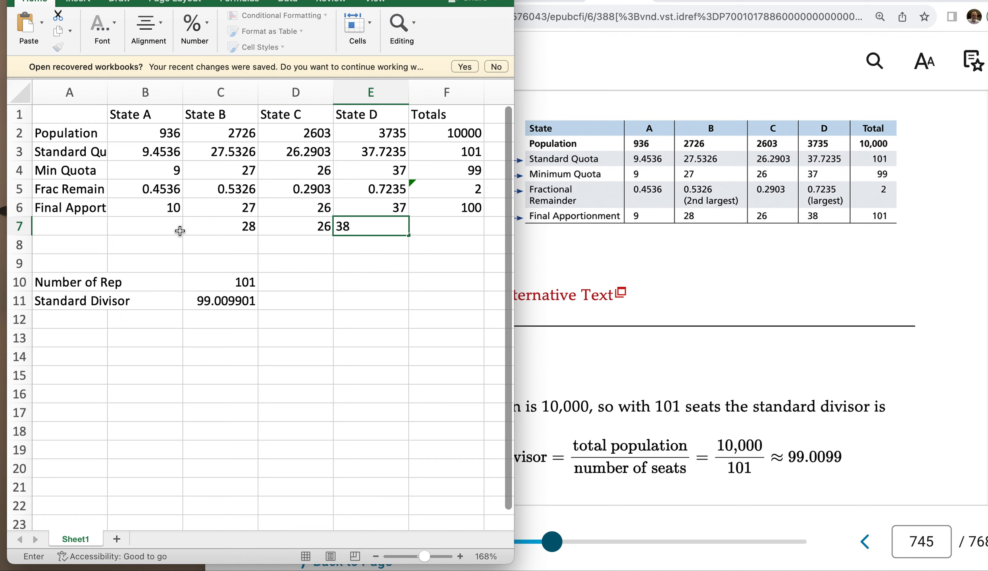
pyautogui.click(180, 231)
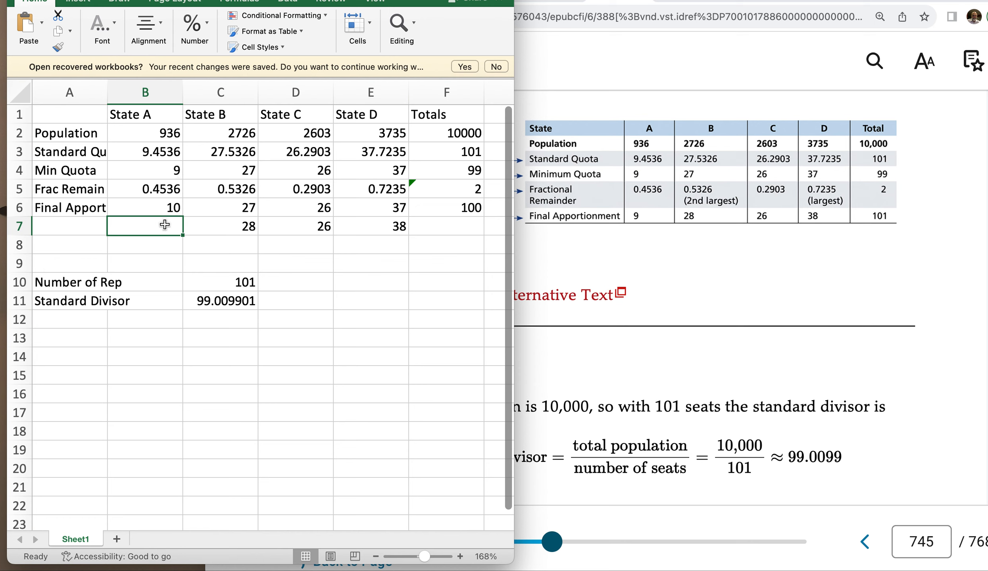
pyautogui.write('9')
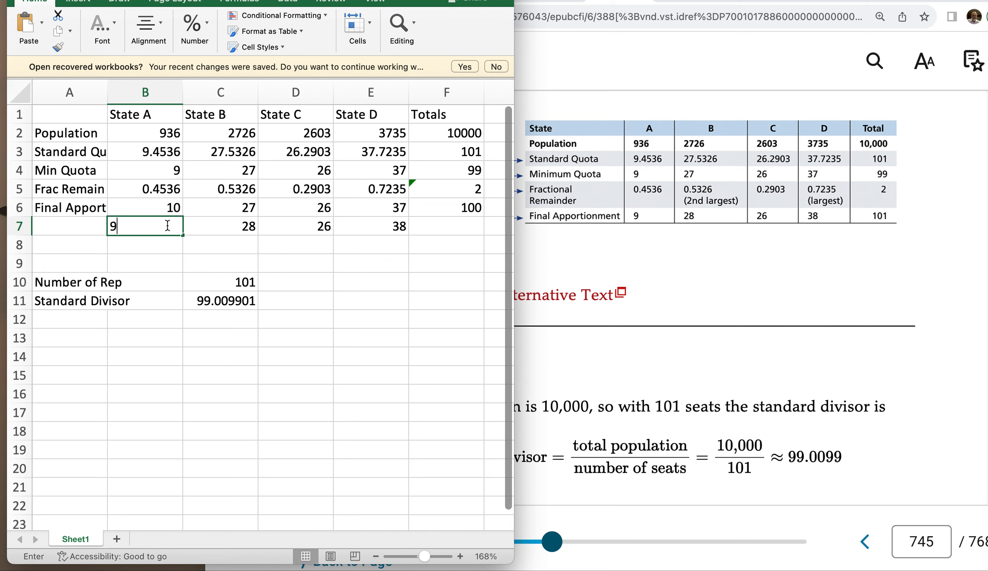
pyautogui.press('Return')
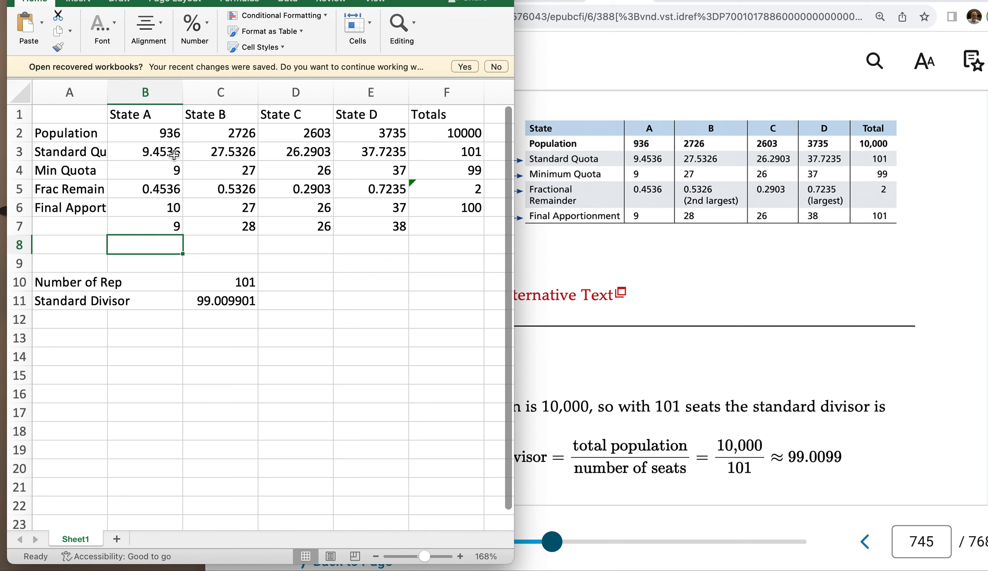
# - Set the Number of Rep in C10 back to 100
pyautogui.click(227, 283)
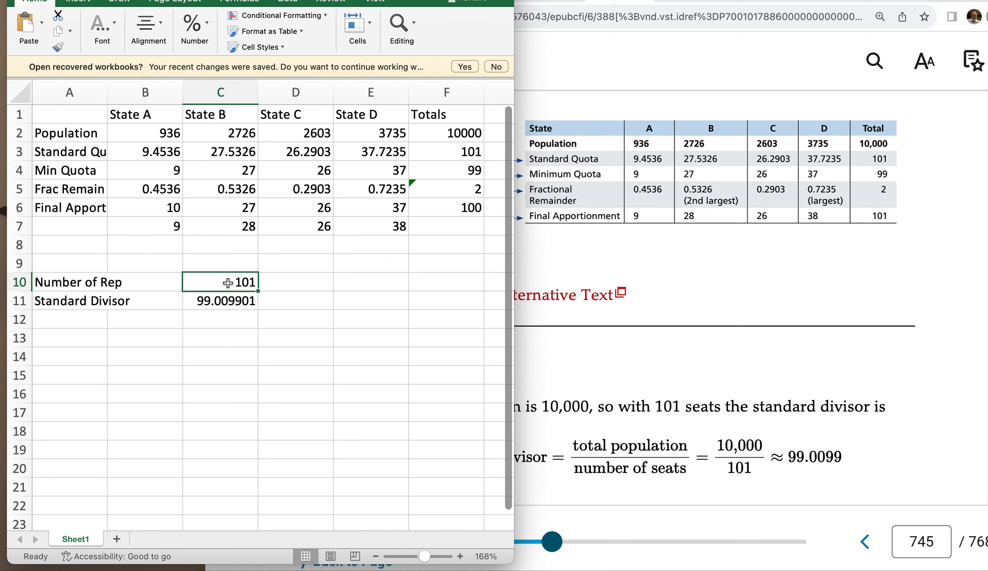
pyautogui.write('100')
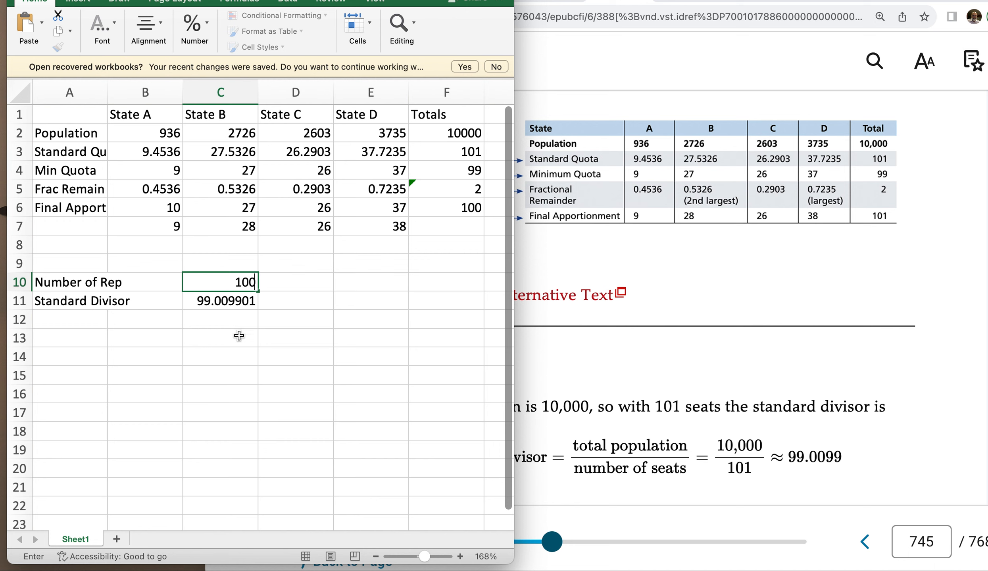
pyautogui.press('Return')
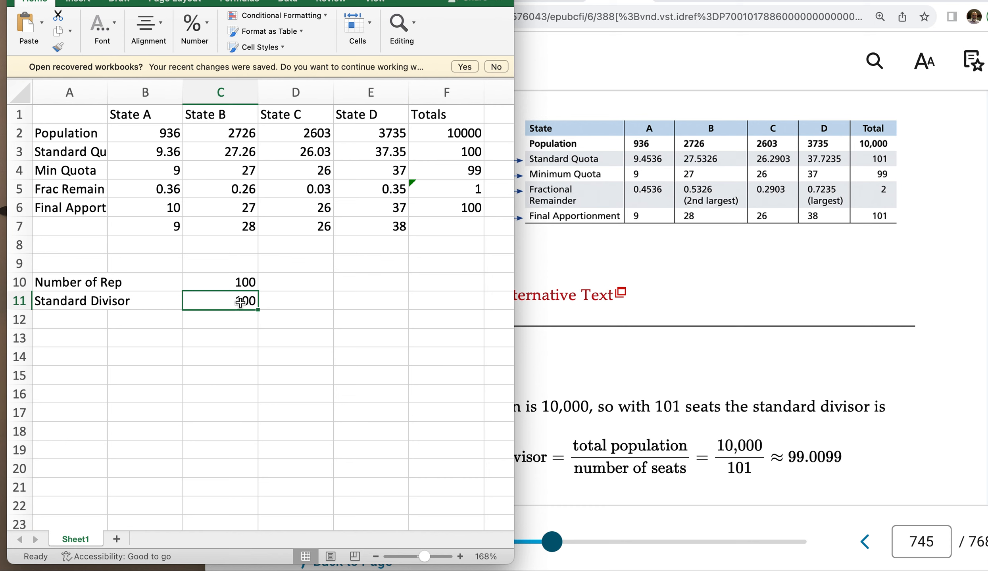
# - Try 99 and 98 as the divisor in C11 in place of its formula, to compare the minimum quota totals
pyautogui.write('99')
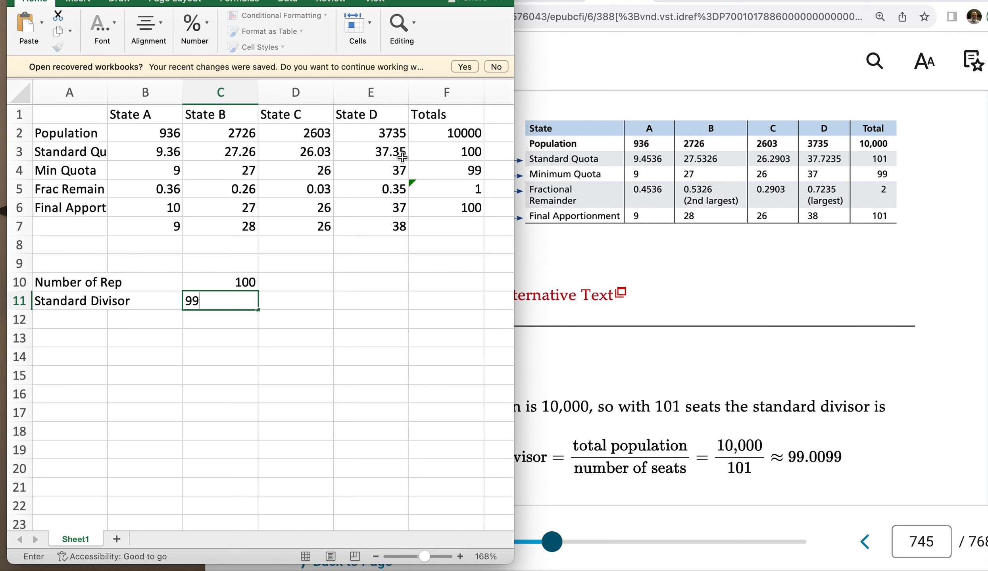
pyautogui.press('Return')
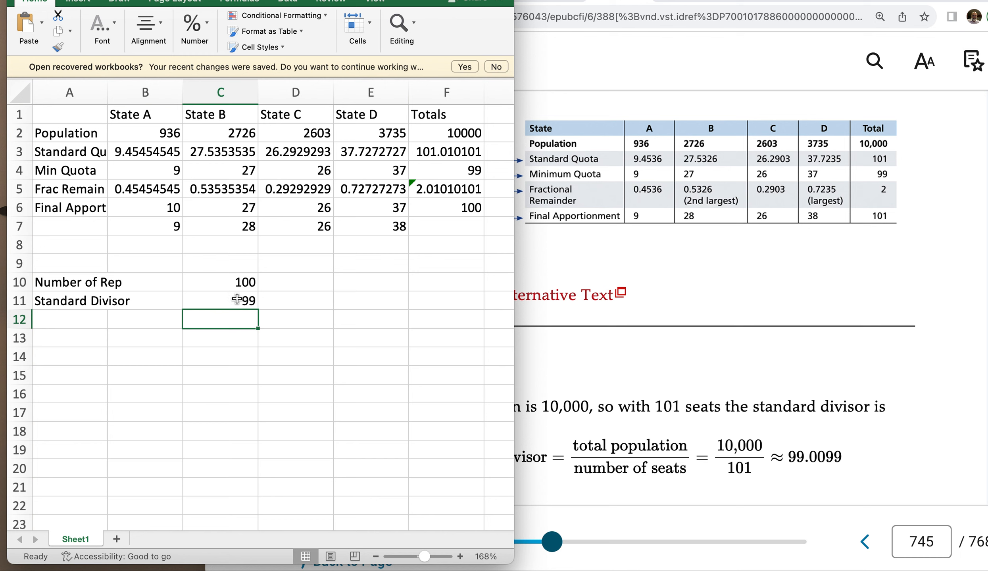
pyautogui.click(238, 301)
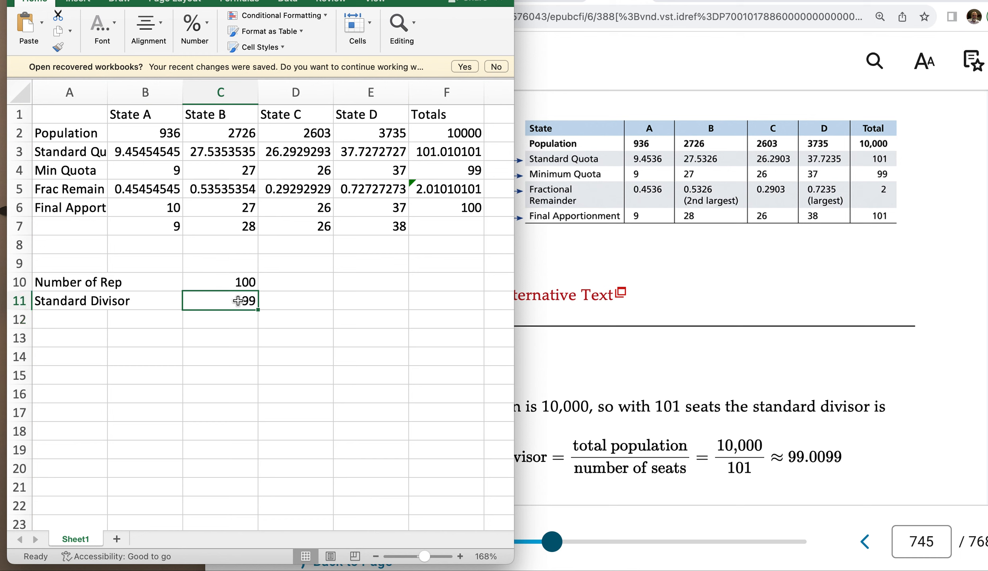
pyautogui.write('98')
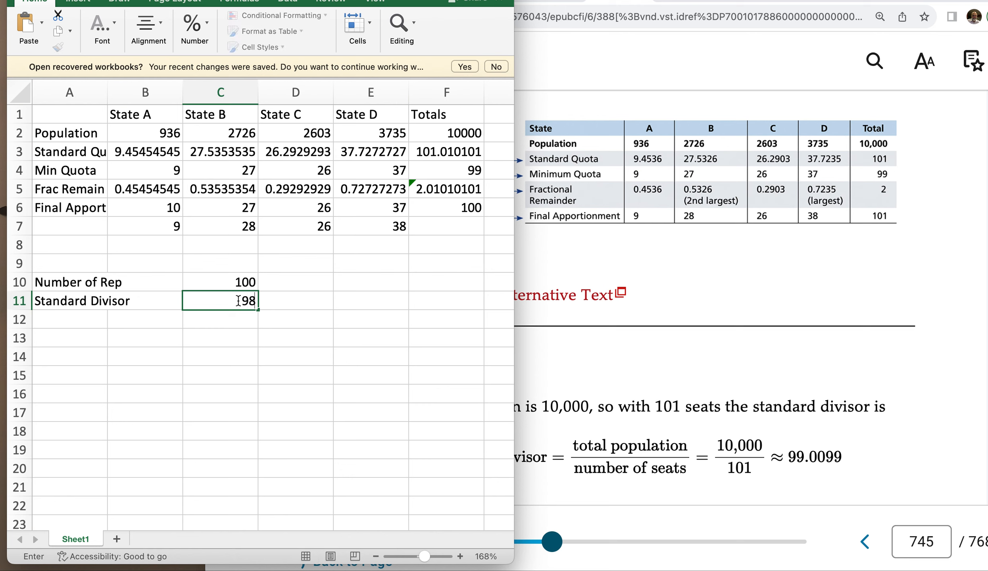
pyautogui.press('Return')
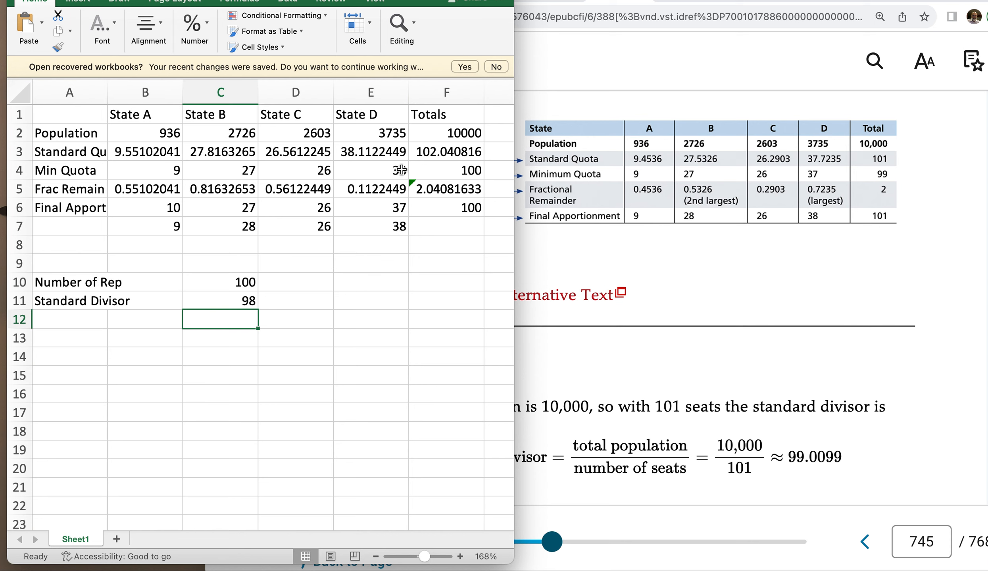
# - Try 101 as the Number of Rep in C10 together with a divisor of 97 in C11
pyautogui.click(229, 283)
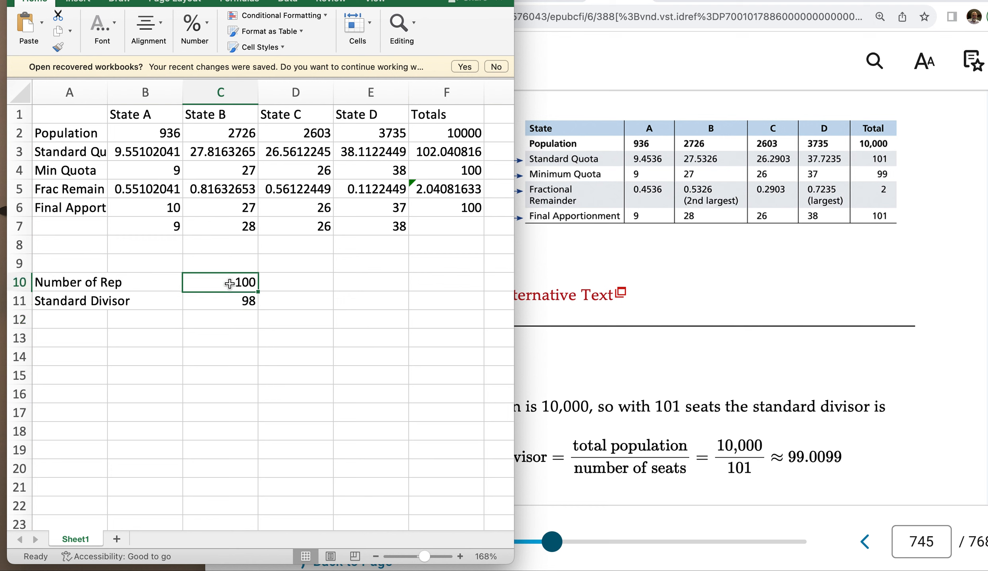
pyautogui.write('101')
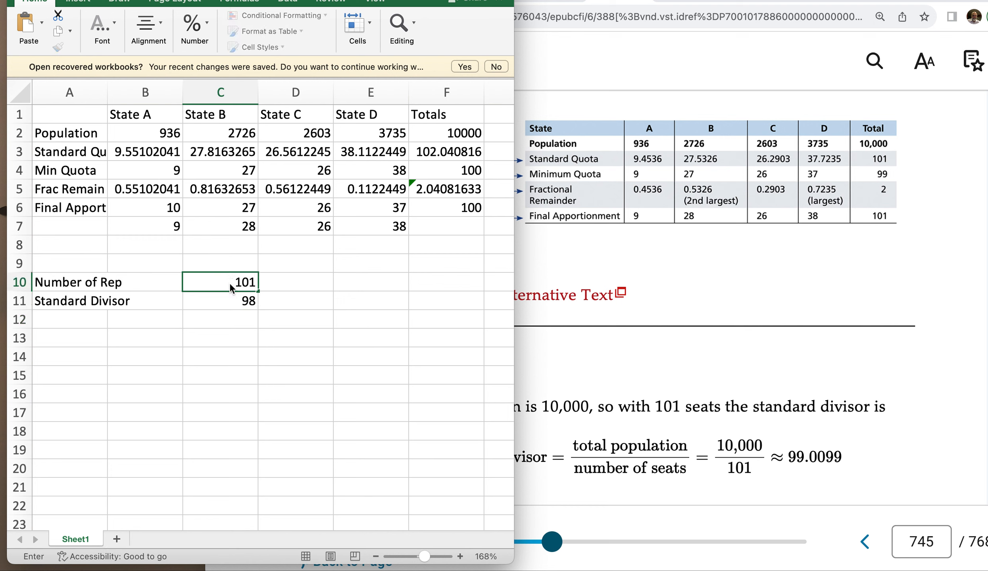
pyautogui.press('Return')
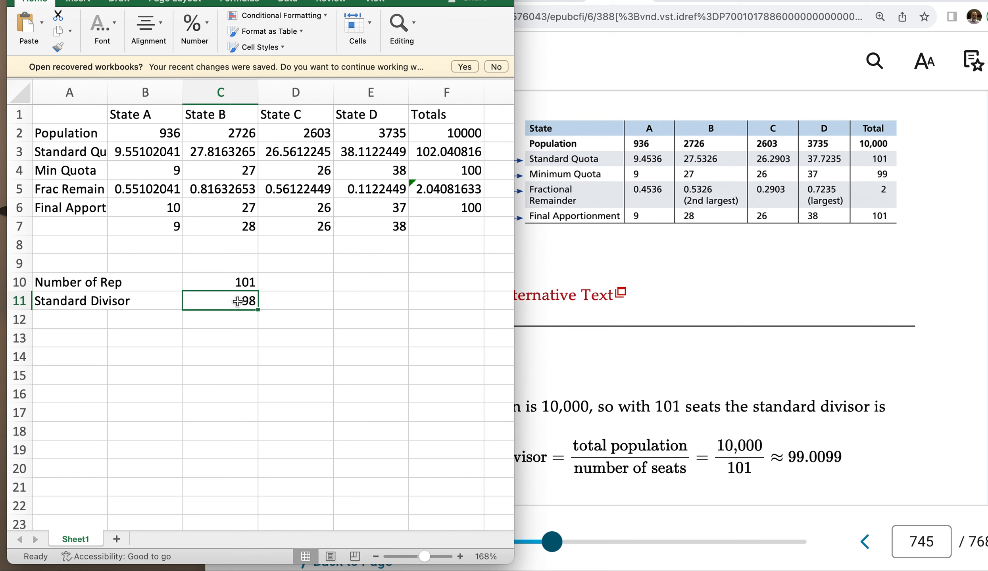
pyautogui.write('9')
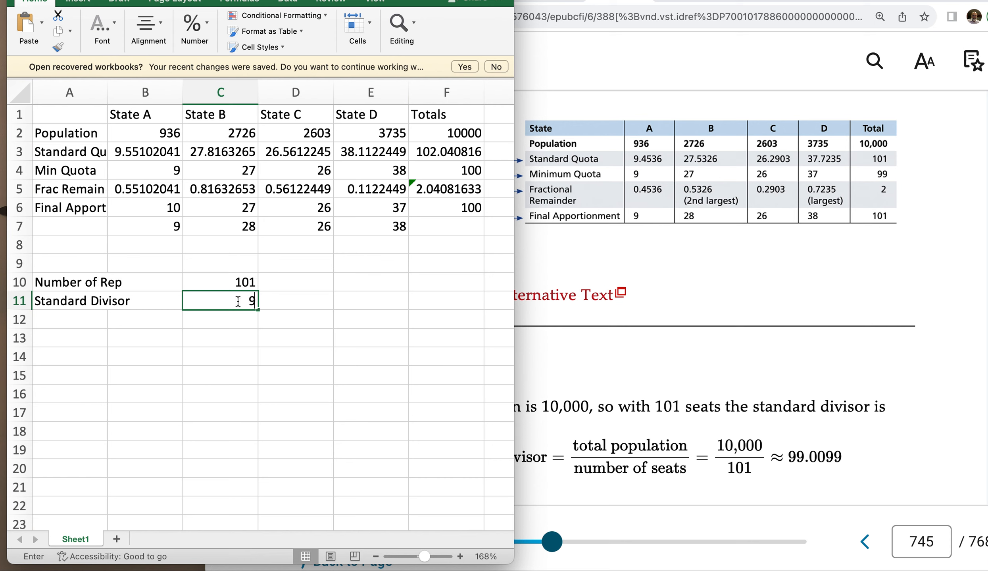
pyautogui.write('7')
pyautogui.press('Return')
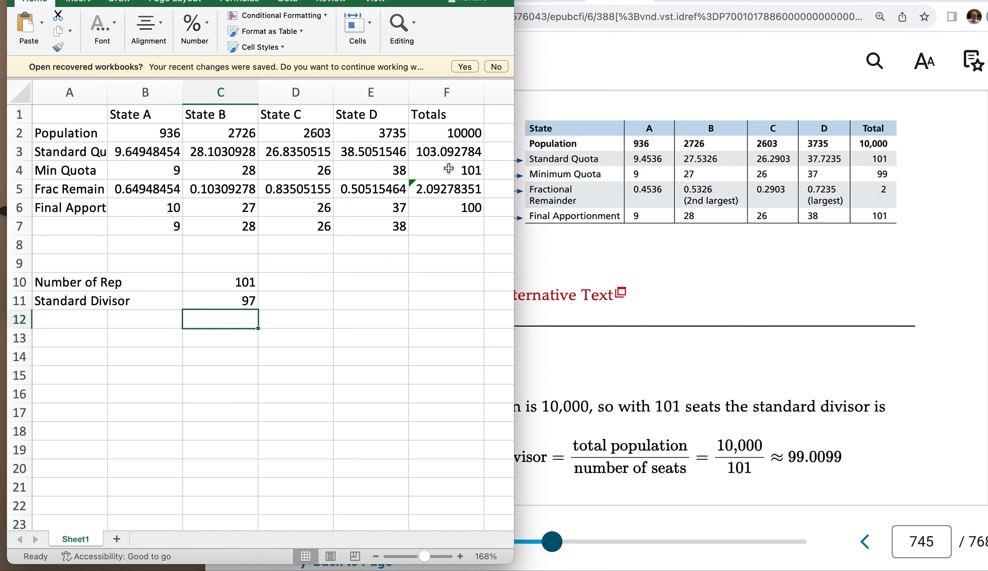
# - Reset both the Number of Rep in C10 and the Standard Divisor in C11 to 100
pyautogui.click(253, 279)
pyautogui.write('10')
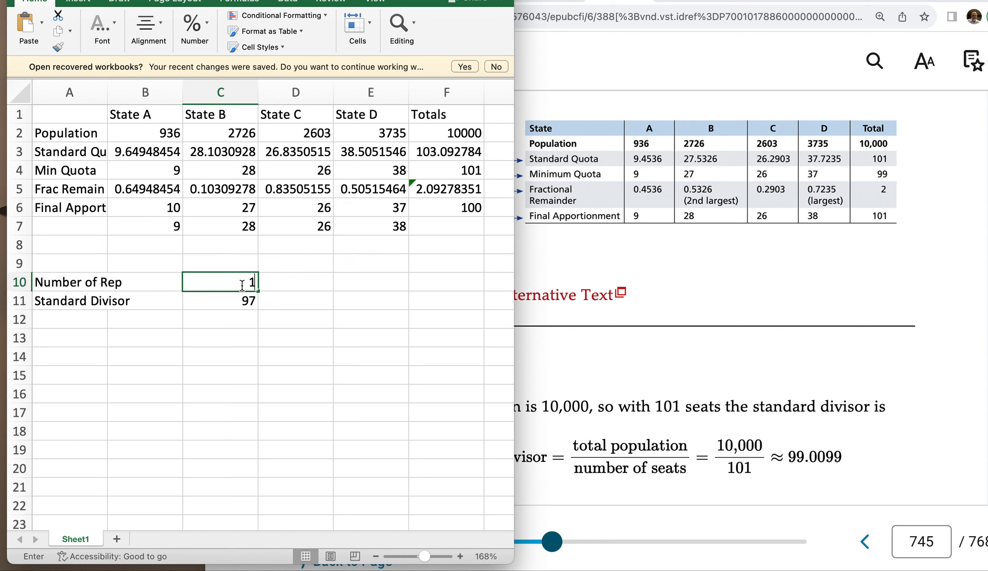
pyautogui.write('0')
pyautogui.press('Return')
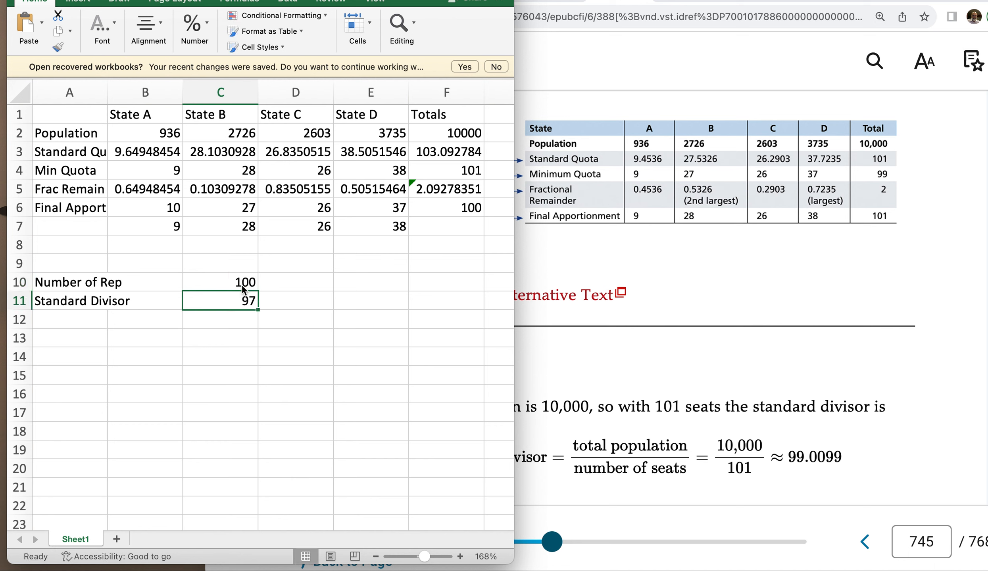
pyautogui.write('10')
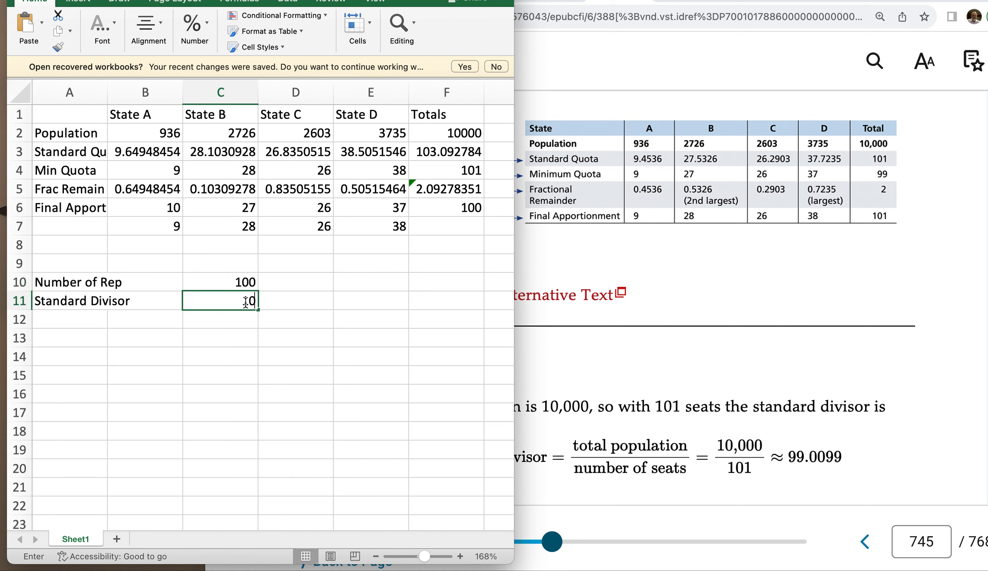
pyautogui.write('0')
pyautogui.press('Return')
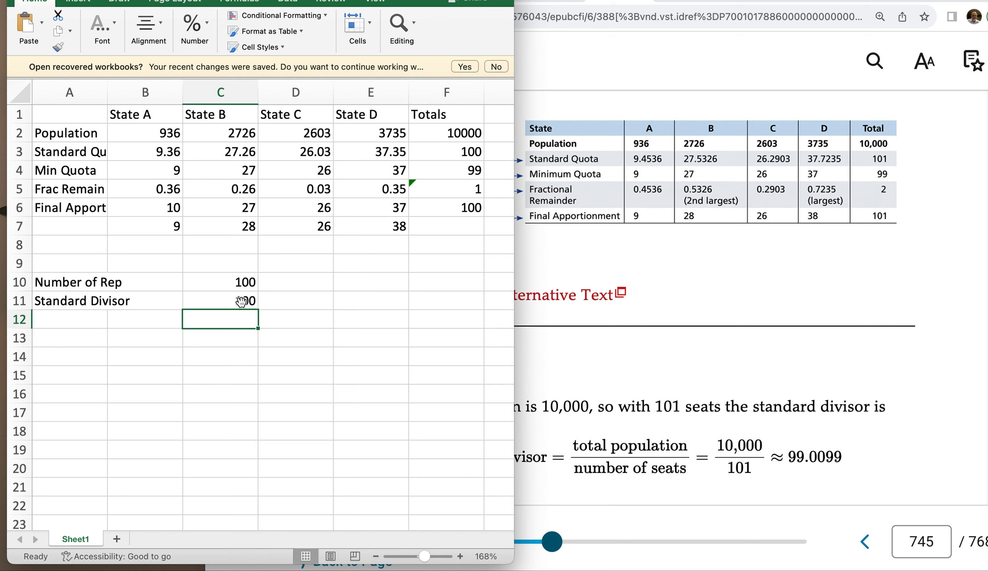
pyautogui.click(230, 301)
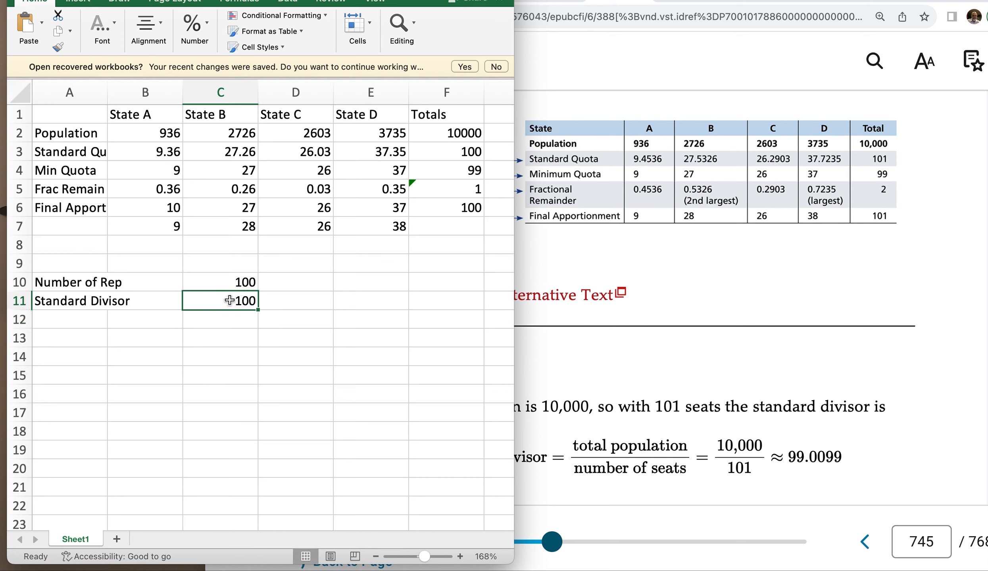
# - Enter the formula =C10 as the Standard Divisor in C11
pyautogui.write('=')
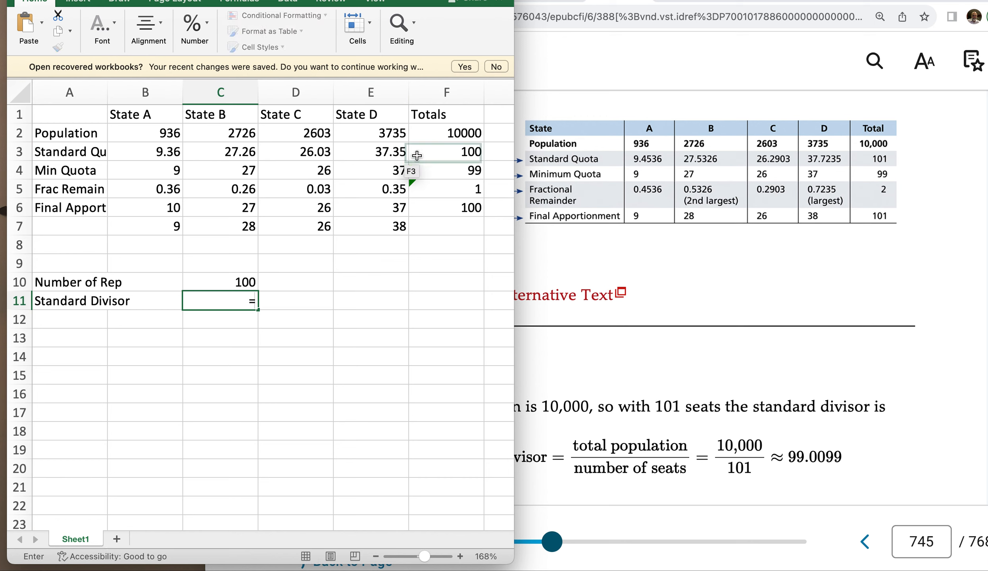
pyautogui.click(461, 132)
pyautogui.write('/')
pyautogui.click(235, 281)
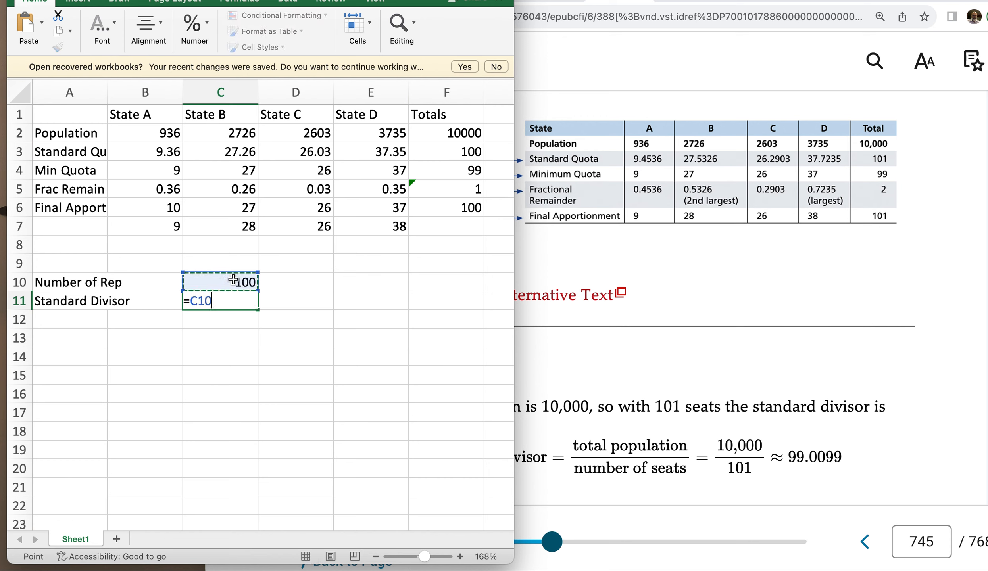
pyautogui.press('Return')
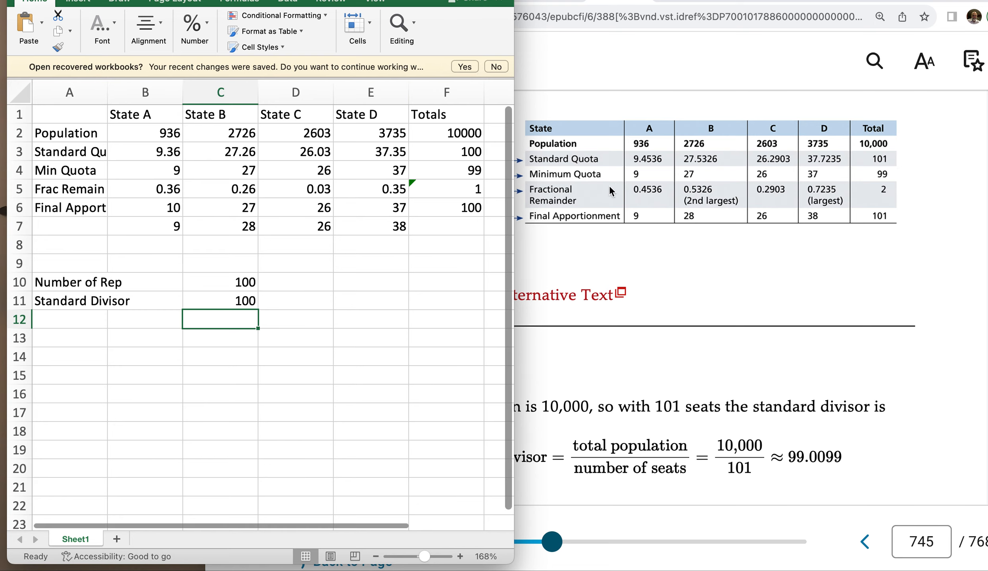
# - Set the Number of Rep in C10 to 101 and the Standard Divisor in C11 to 100
pyautogui.scroll(-10, 627, 199)
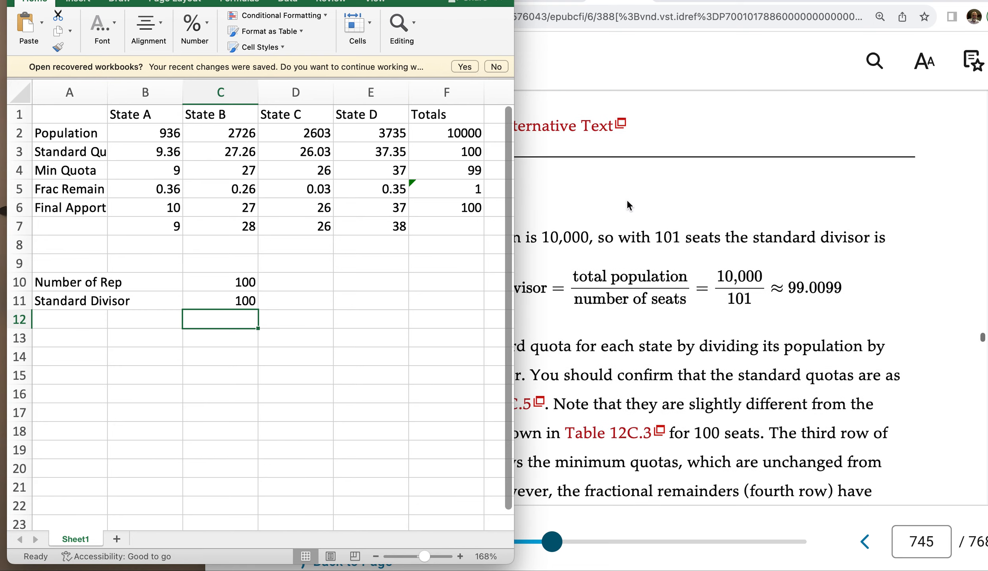
pyautogui.scroll(-15, 627, 203)
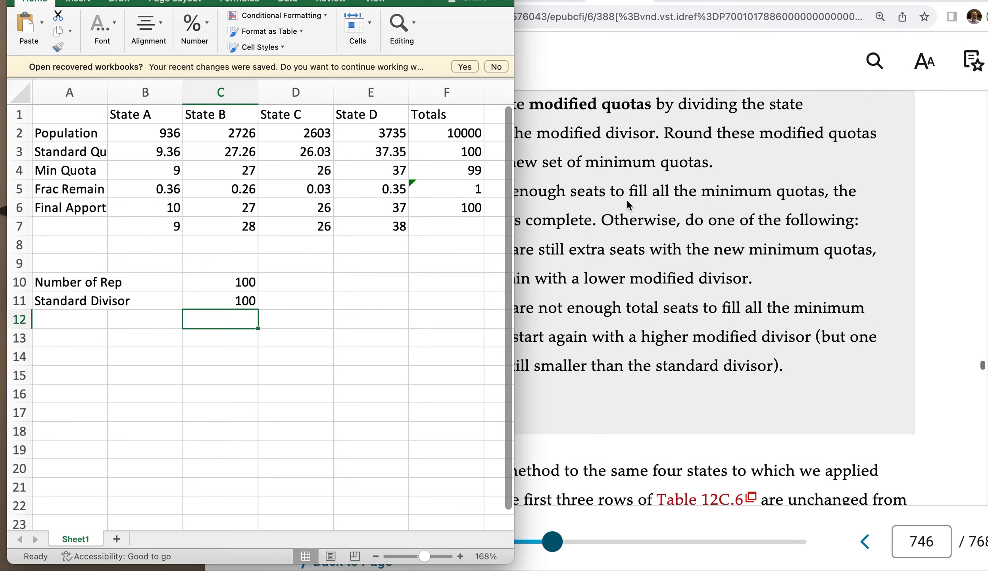
pyautogui.scroll(-2, 627, 199)
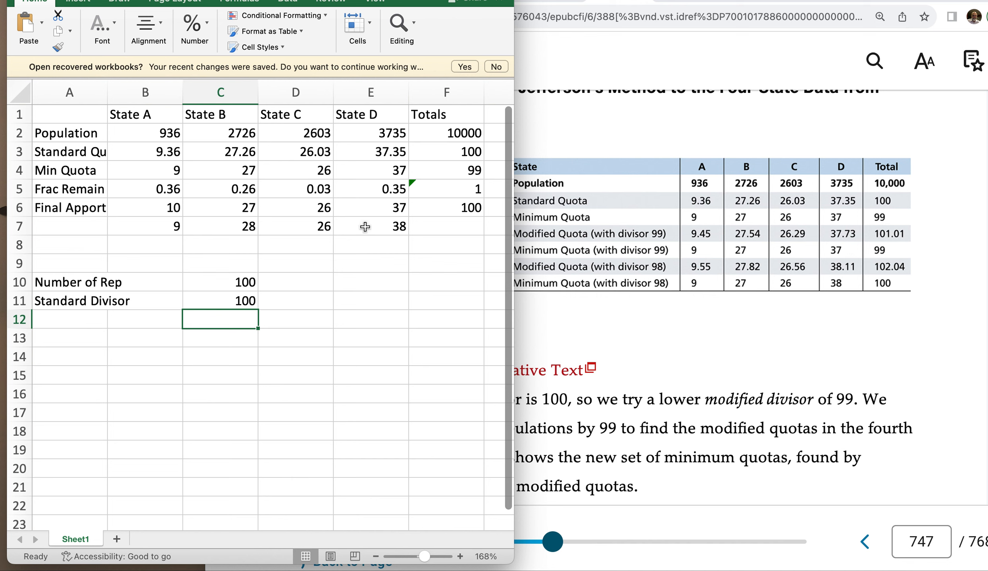
pyautogui.click(237, 282)
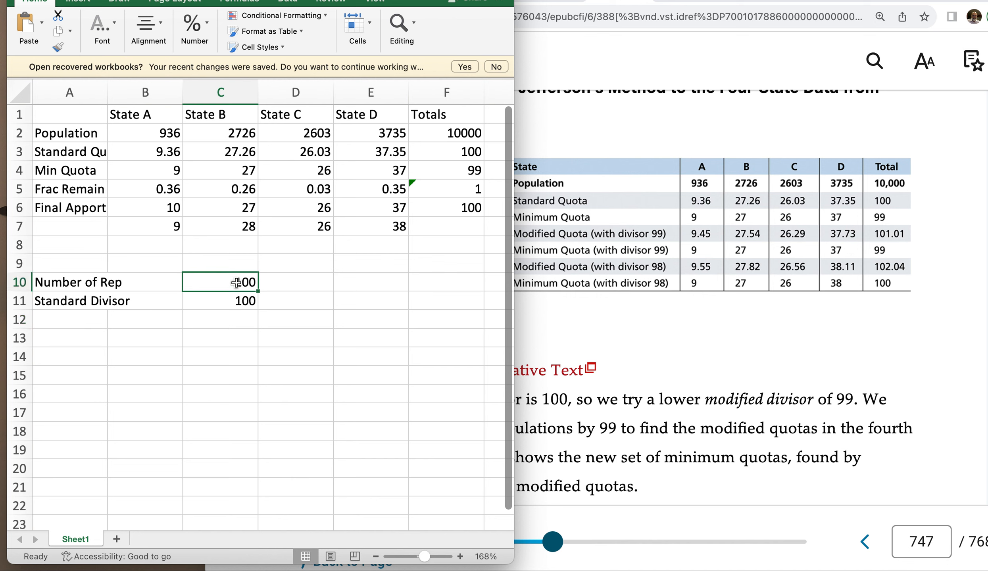
pyautogui.write('101')
pyautogui.click(241, 301)
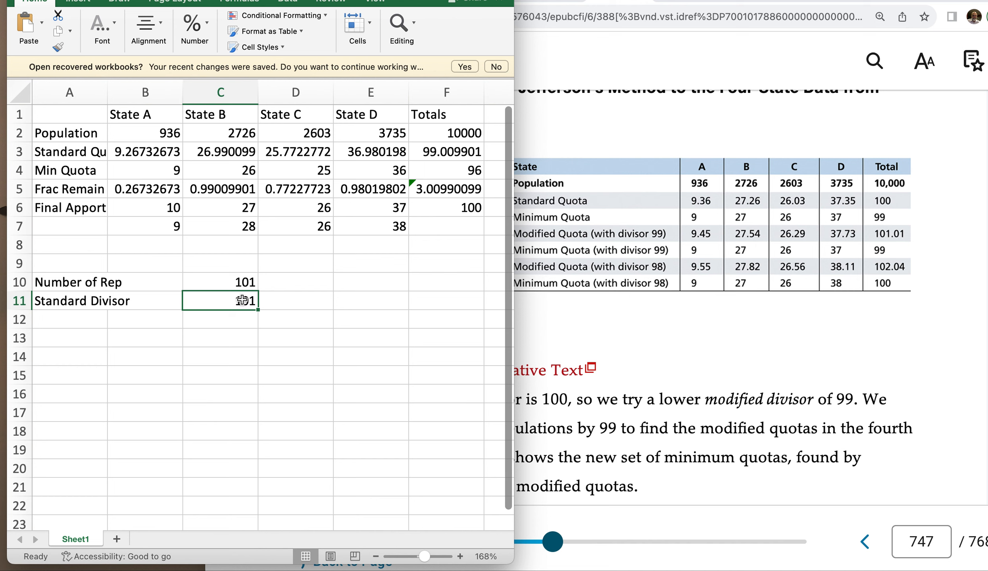
pyautogui.write('10')
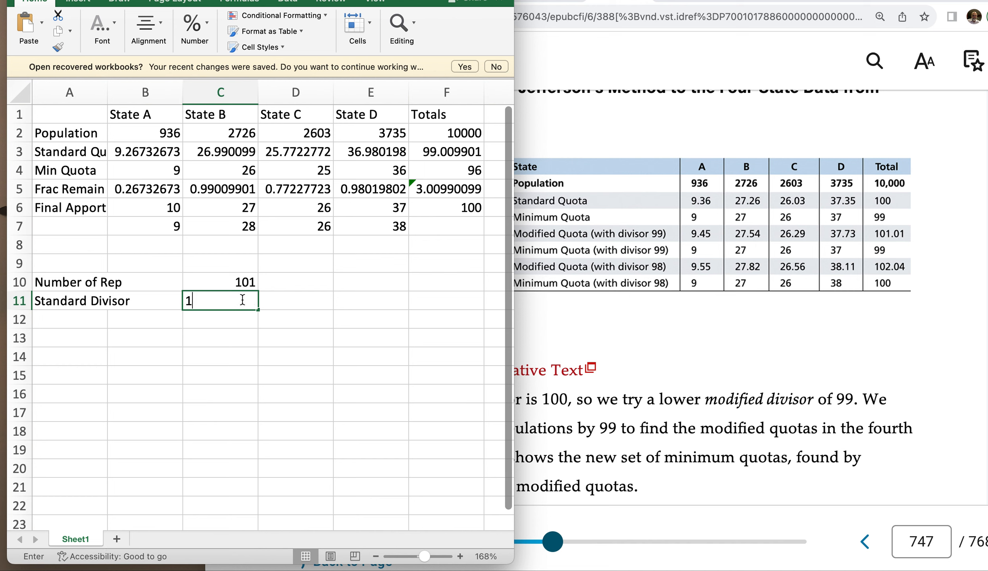
pyautogui.press('Return')
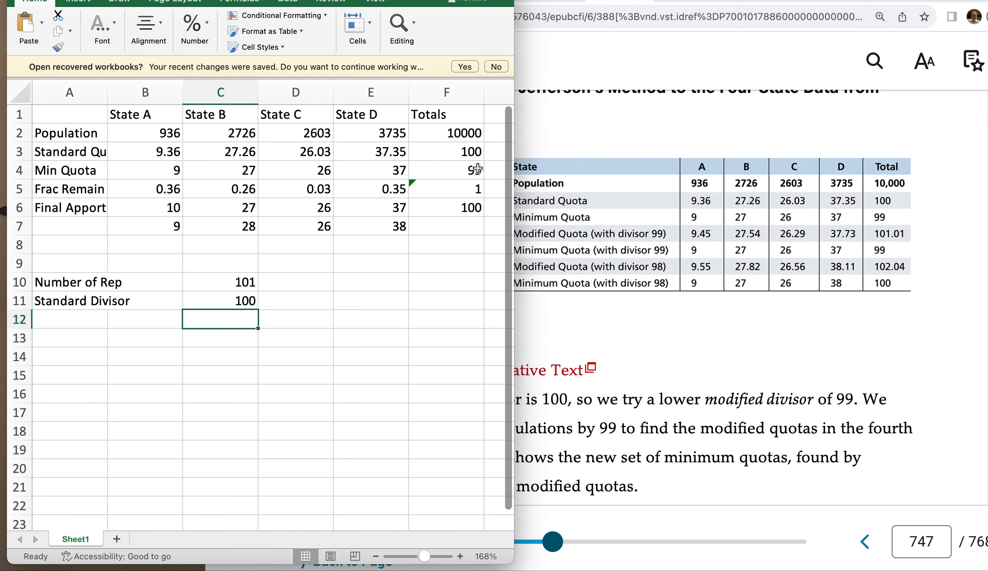
# - Try divisors of 99 and 98 in C11 with 101 seats to compare the minimum quota totals
pyautogui.click(239, 299)
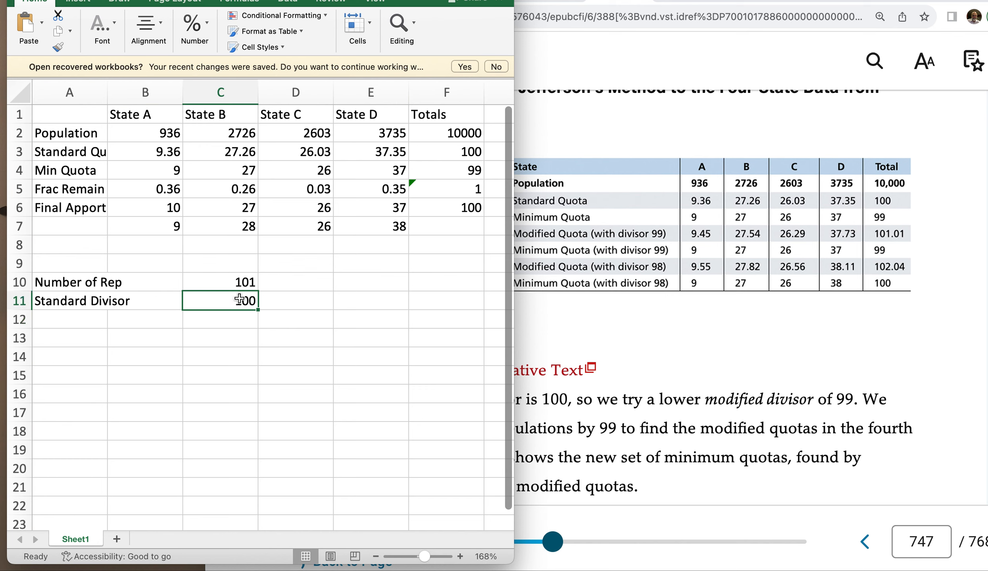
pyautogui.write('99')
pyautogui.press('Return')
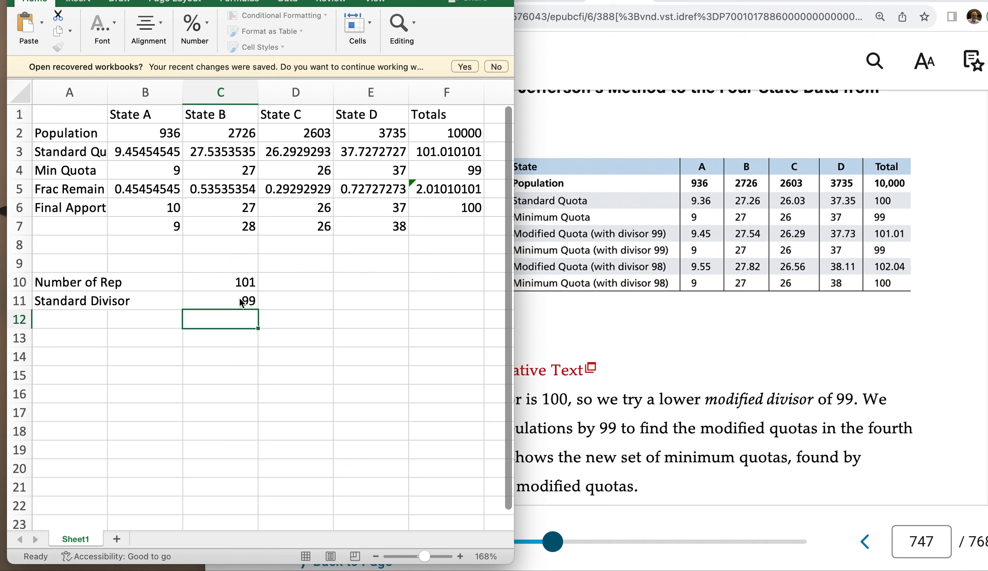
pyautogui.click(473, 171)
pyautogui.click(243, 303)
pyautogui.write('98')
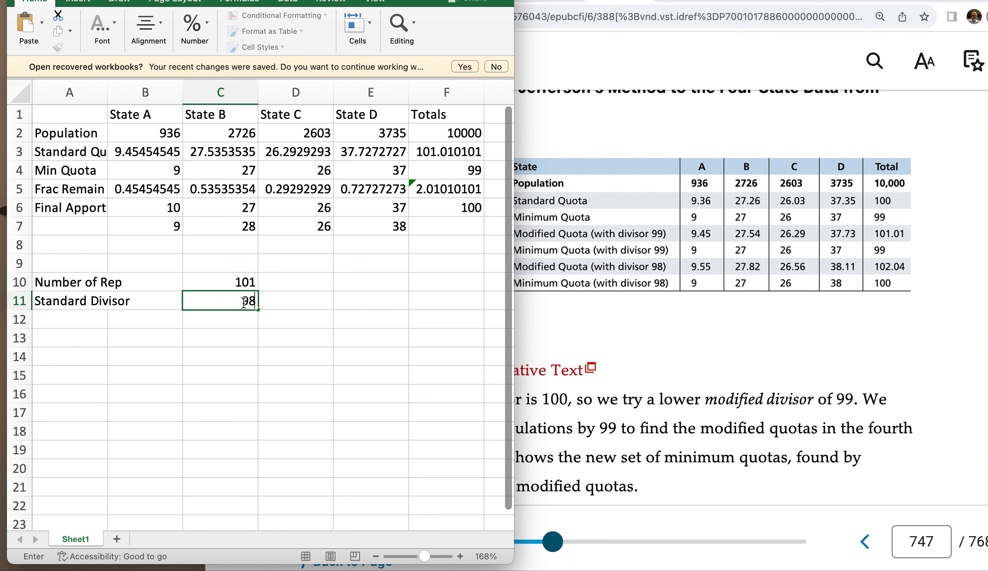
pyautogui.press('Return')
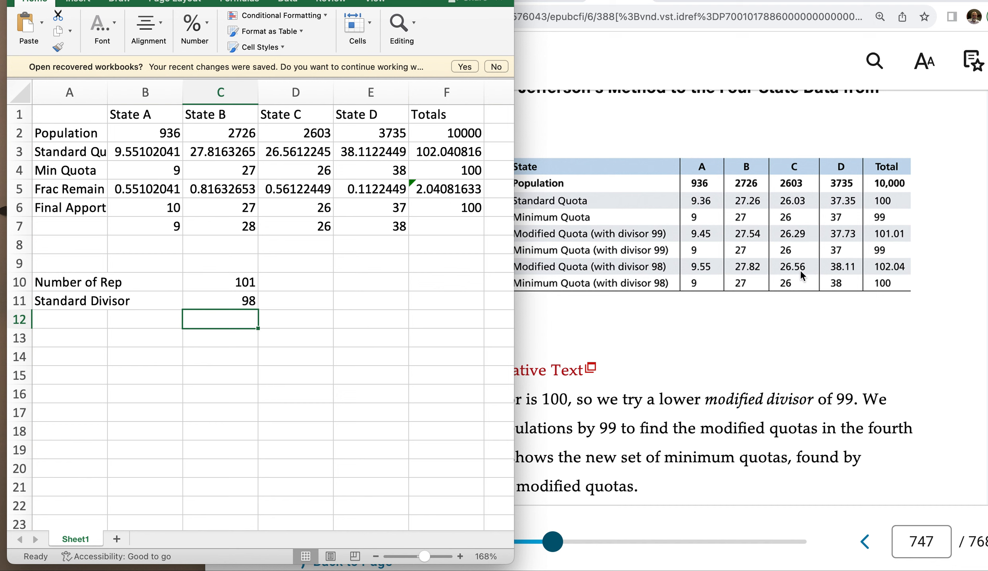
# - Return the Standard Divisor in C11 to 99
pyautogui.click(219, 300)
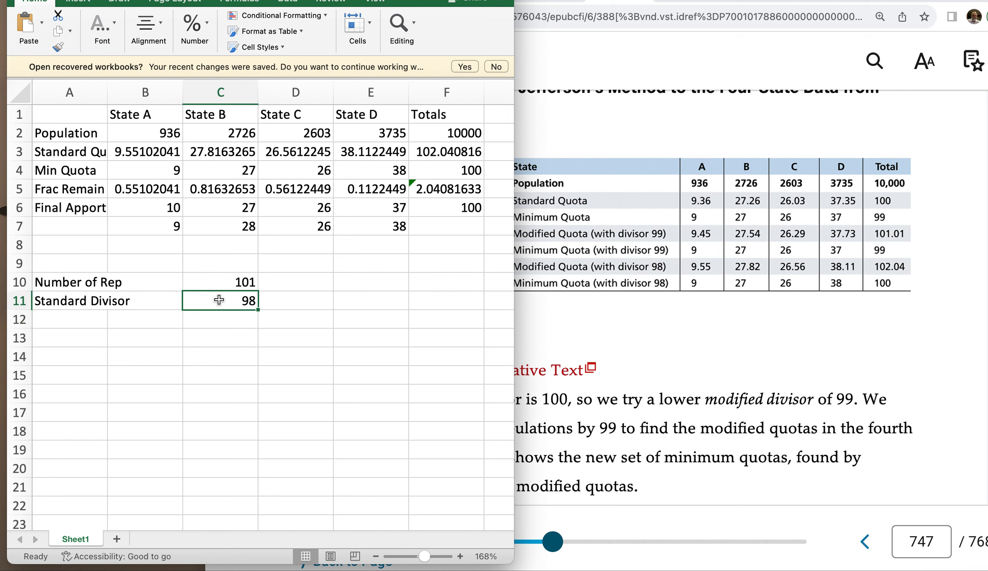
pyautogui.write('99')
pyautogui.press('Return')
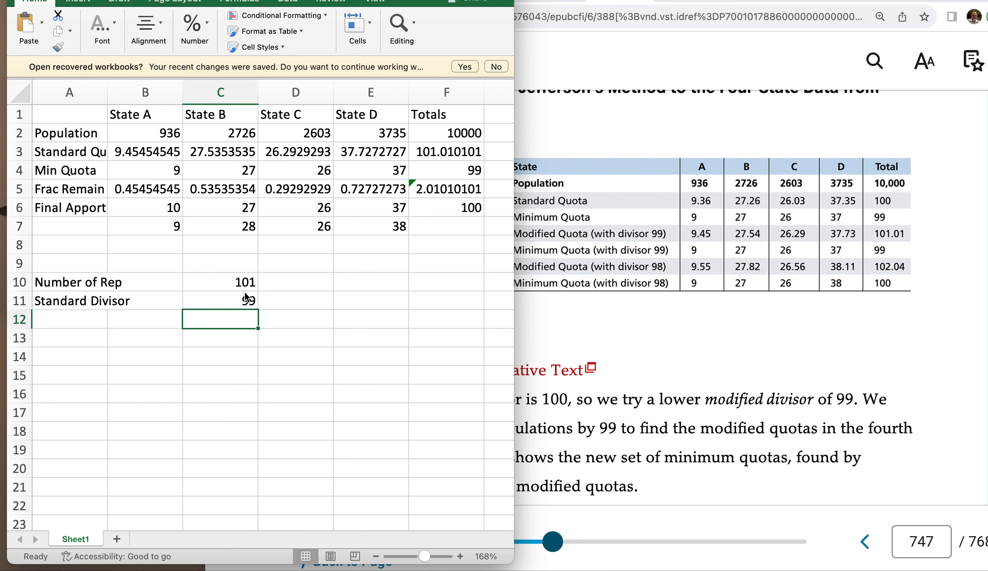